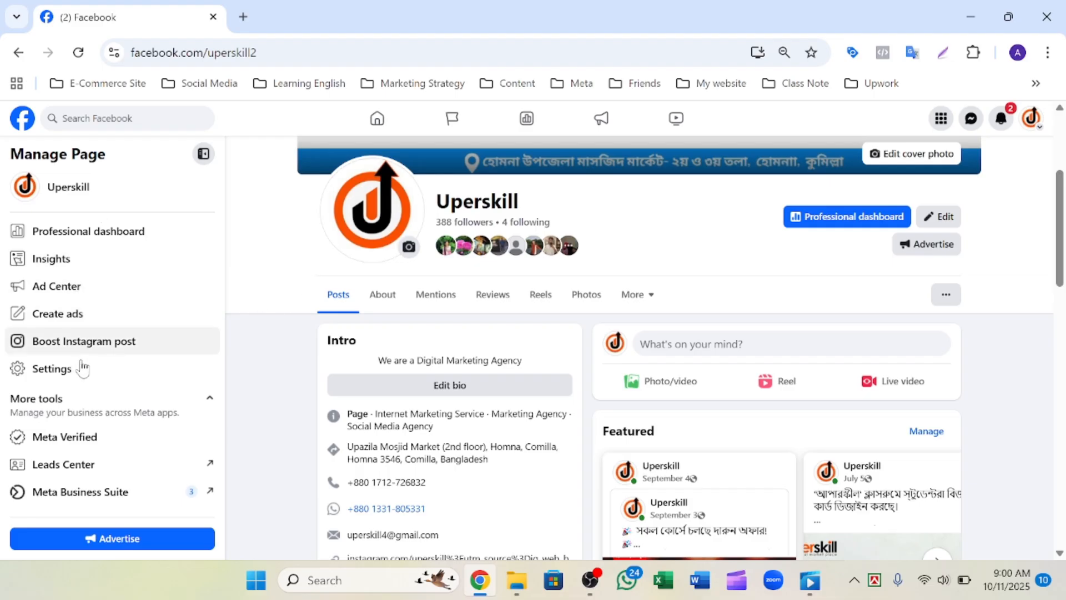
- Open the Uperskill page's audiences in Ads Manager by way of Meta Business Suite
left_click(100, 502)
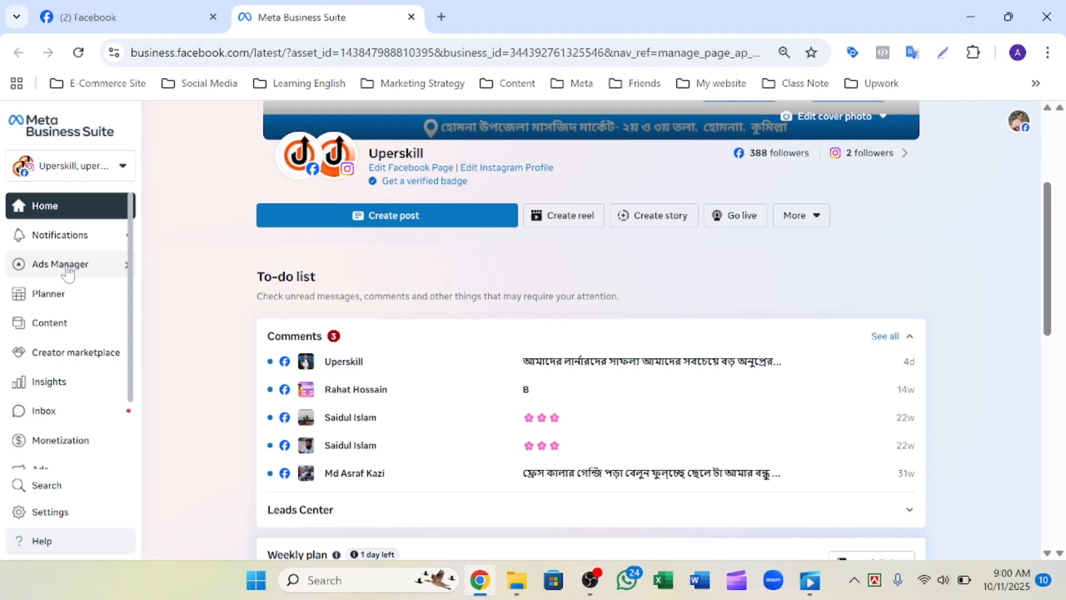
mouse_move(68, 271)
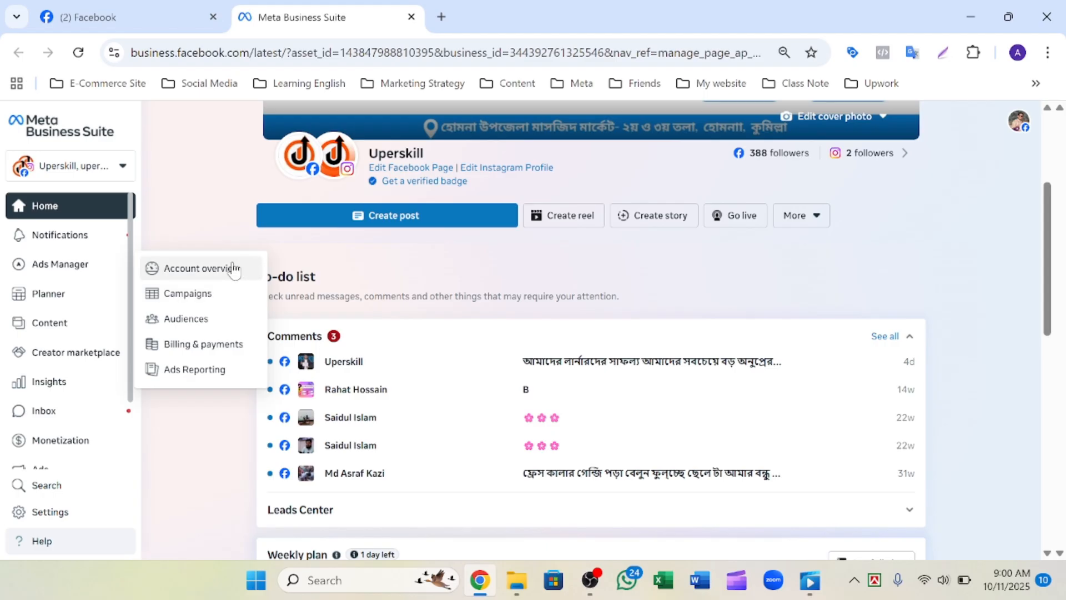
left_click(192, 321)
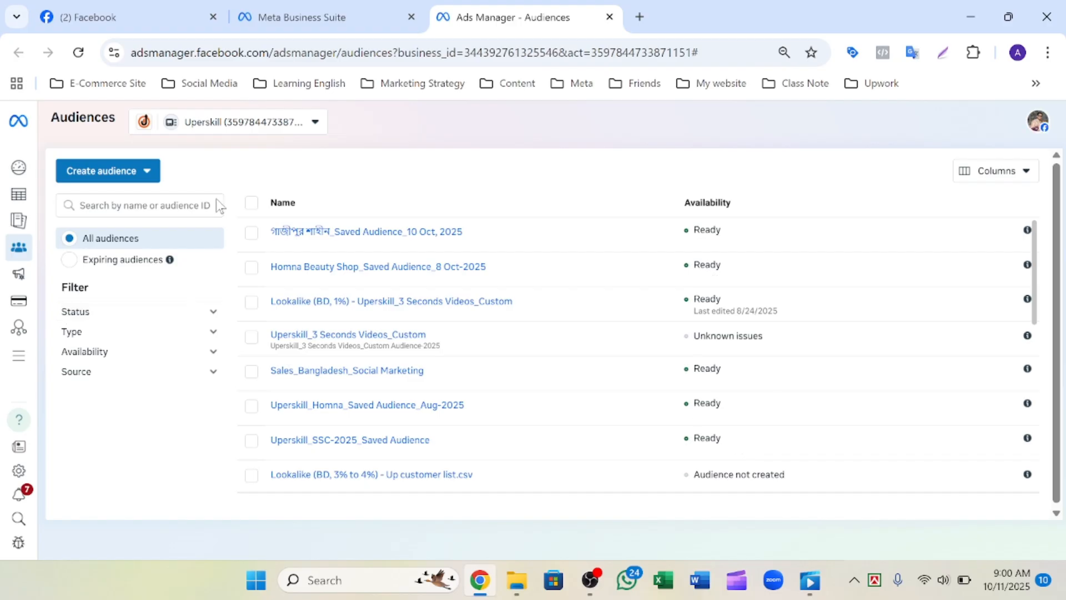
- Start a new saved audience and name it "Homna Beauty Shop_Saved Audience_8 Oct-2025"
left_click(102, 173)
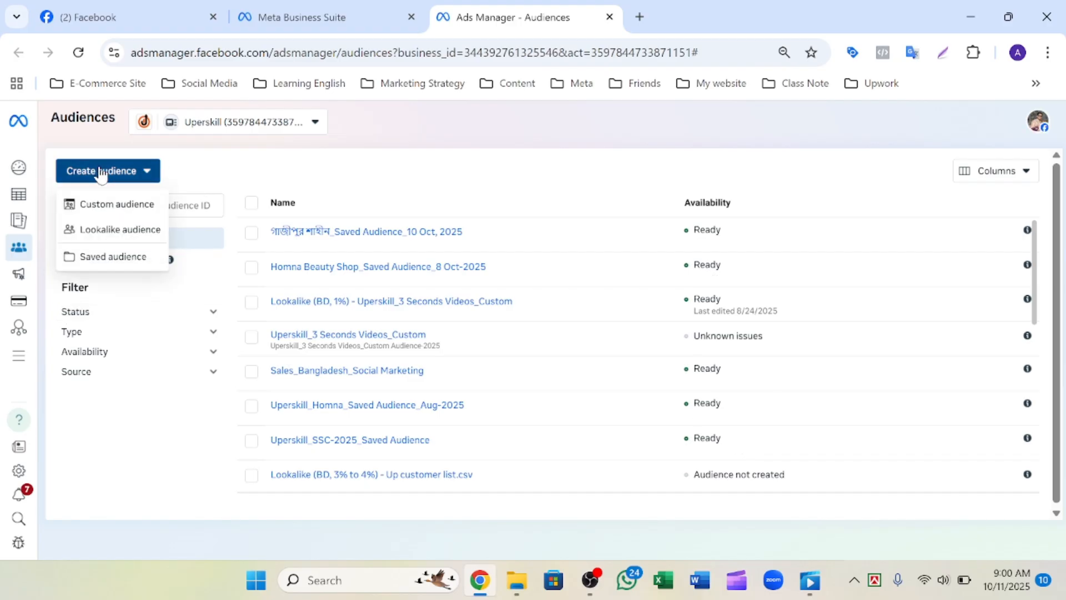
left_click(107, 259)
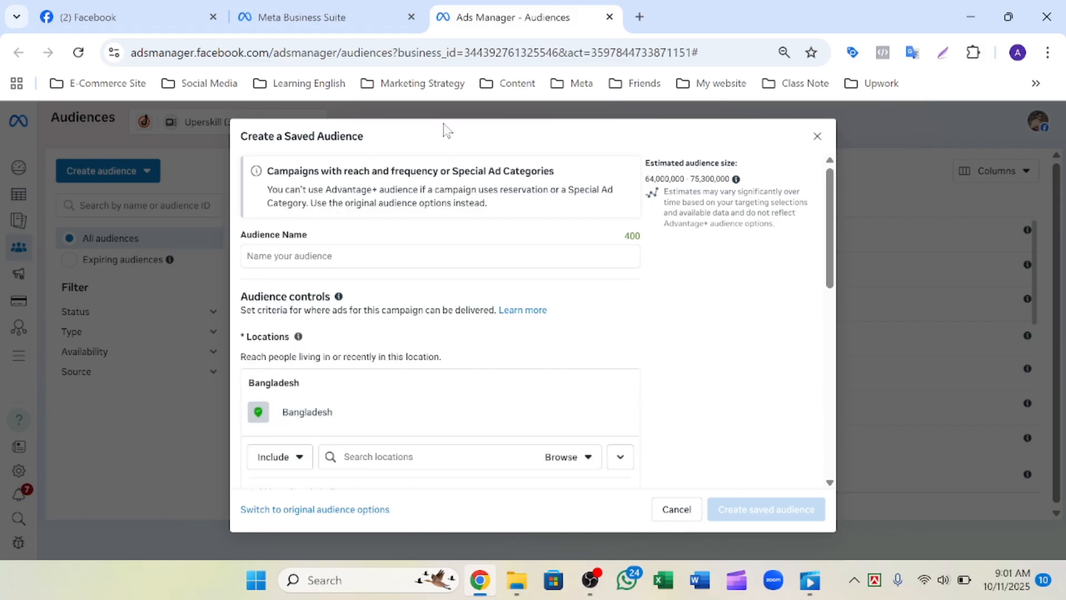
left_click(270, 254)
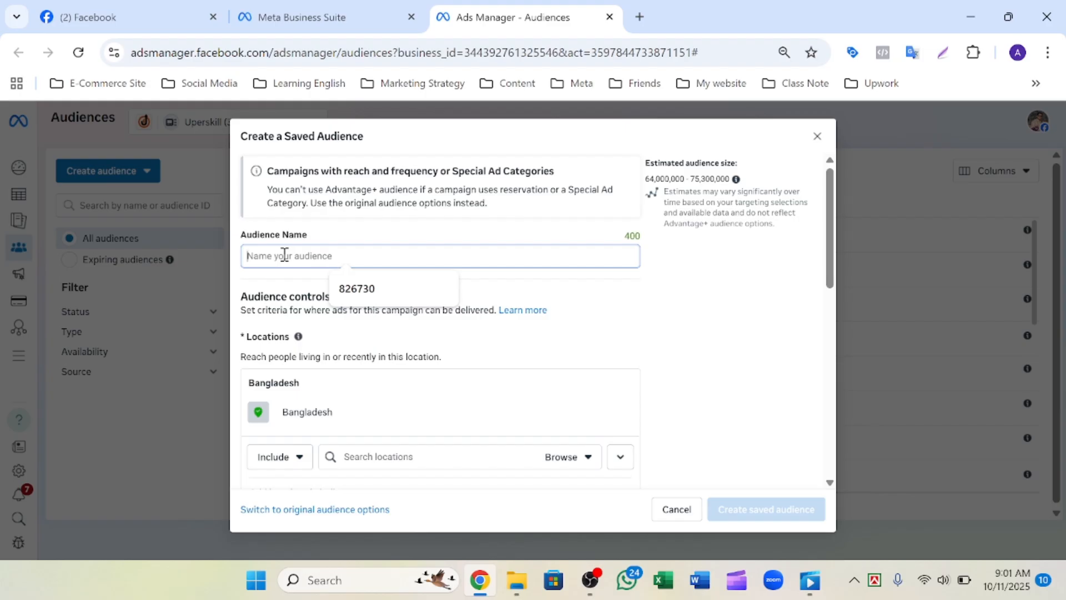
type("H")
key("BackSpace")
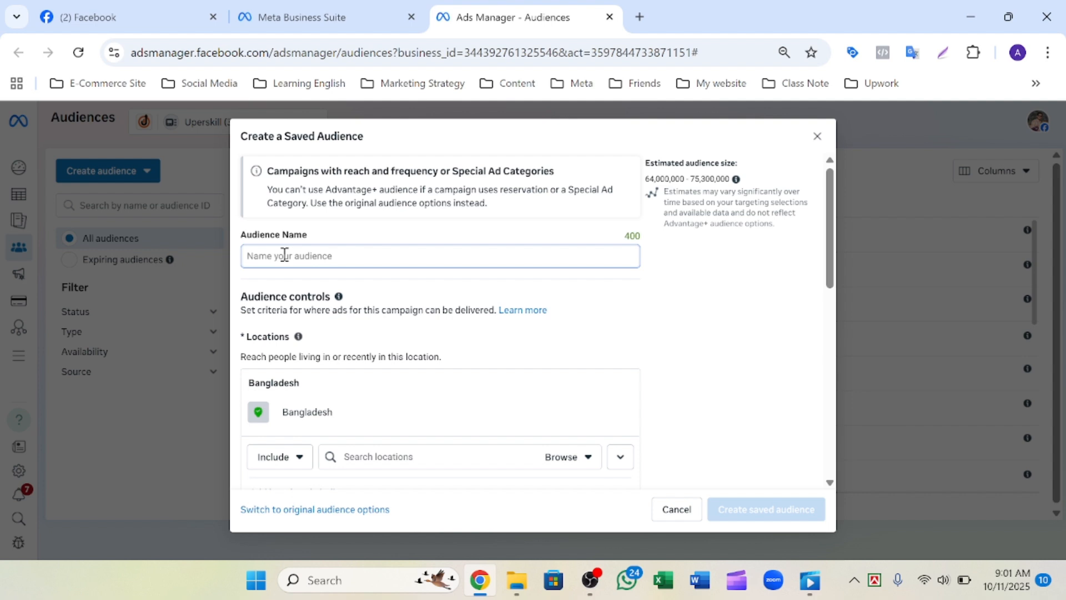
type("Homna")
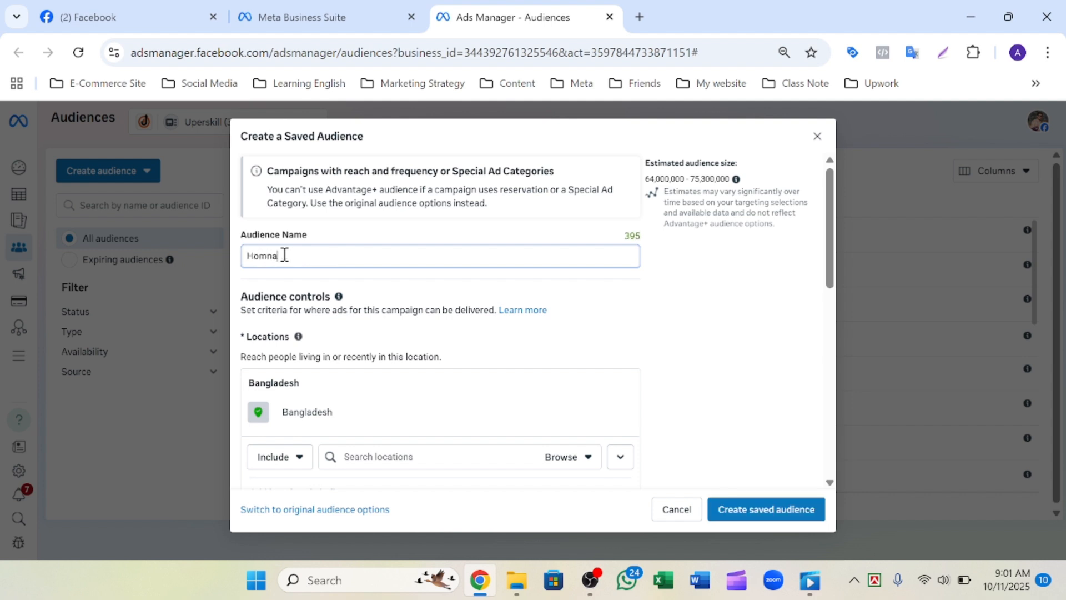
type(" Beauty Shop_Saved")
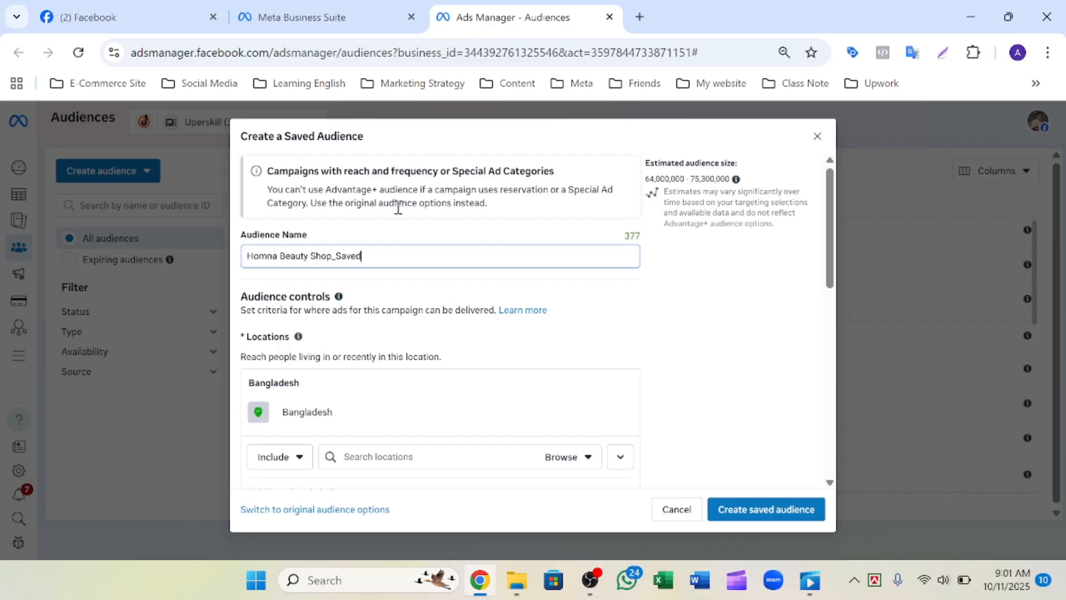
type(" Audieb")
key("BackSpace")
type("nce_8 Oct-20")
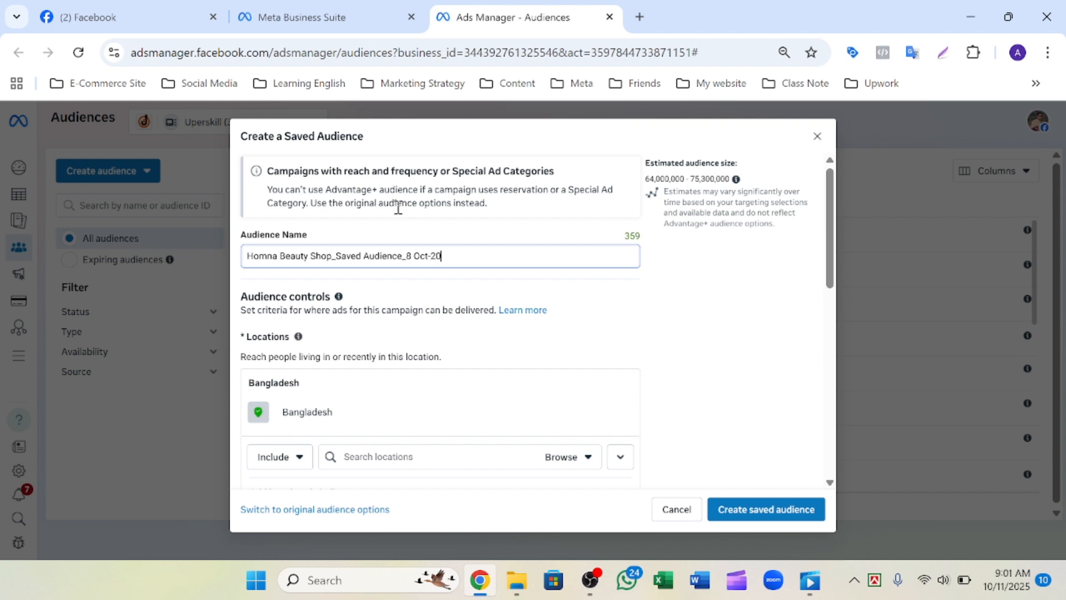
type("25")
- Include Comilla, Chittagong Division, Bangladesh as the audience location and show the location map
scroll(451, 331, "down", 2)
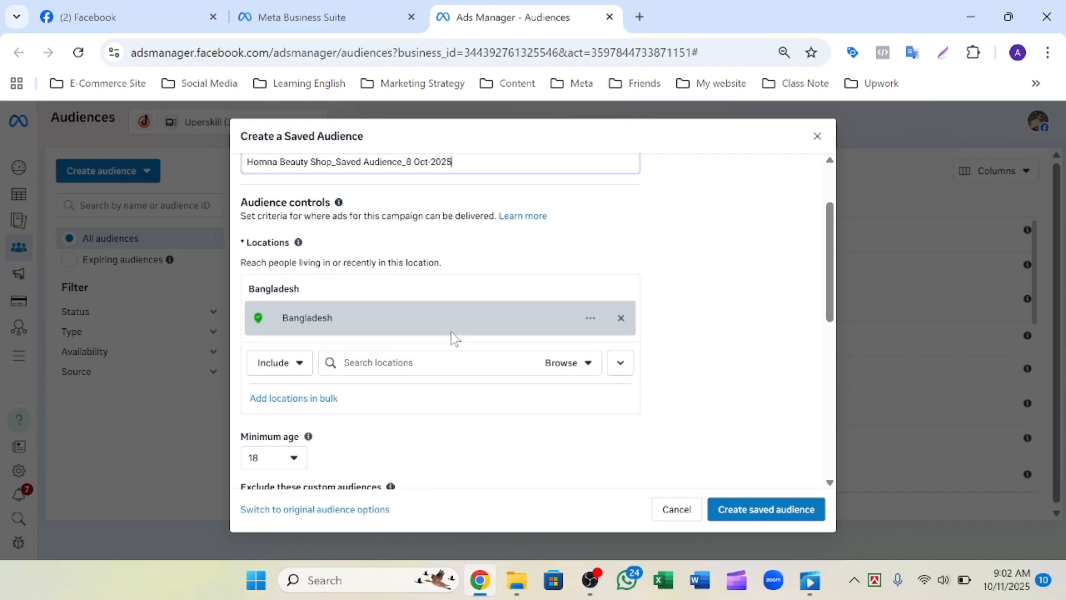
mouse_move(298, 242)
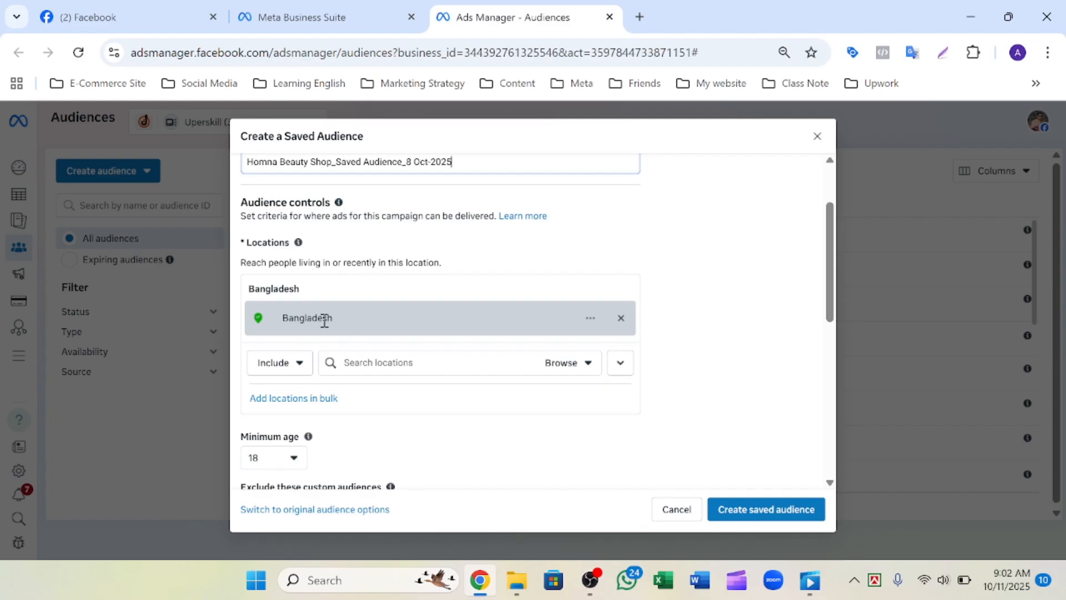
left_click(380, 364)
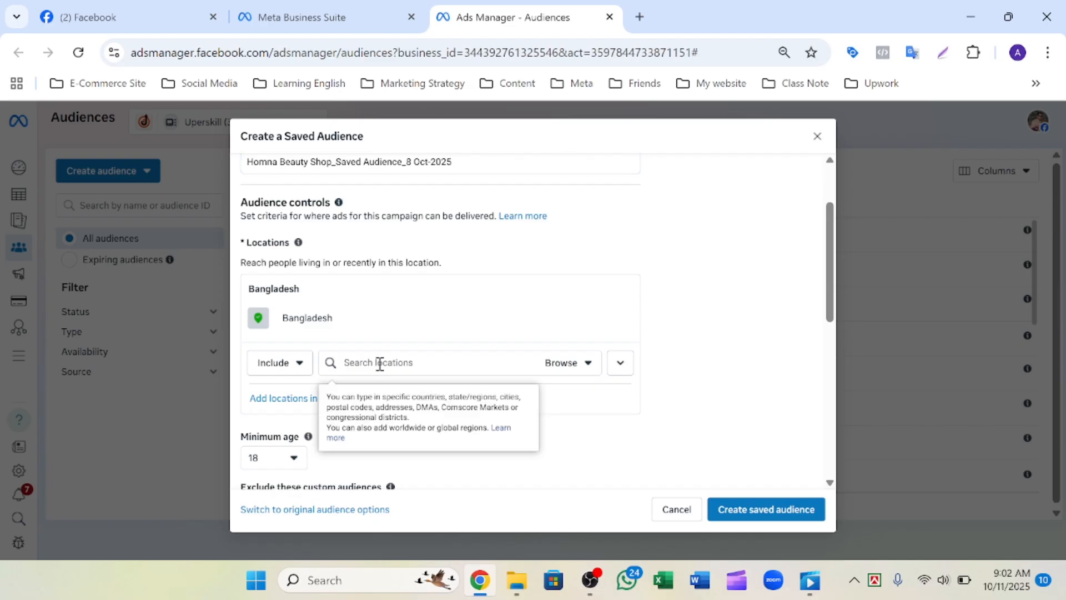
type("comila")
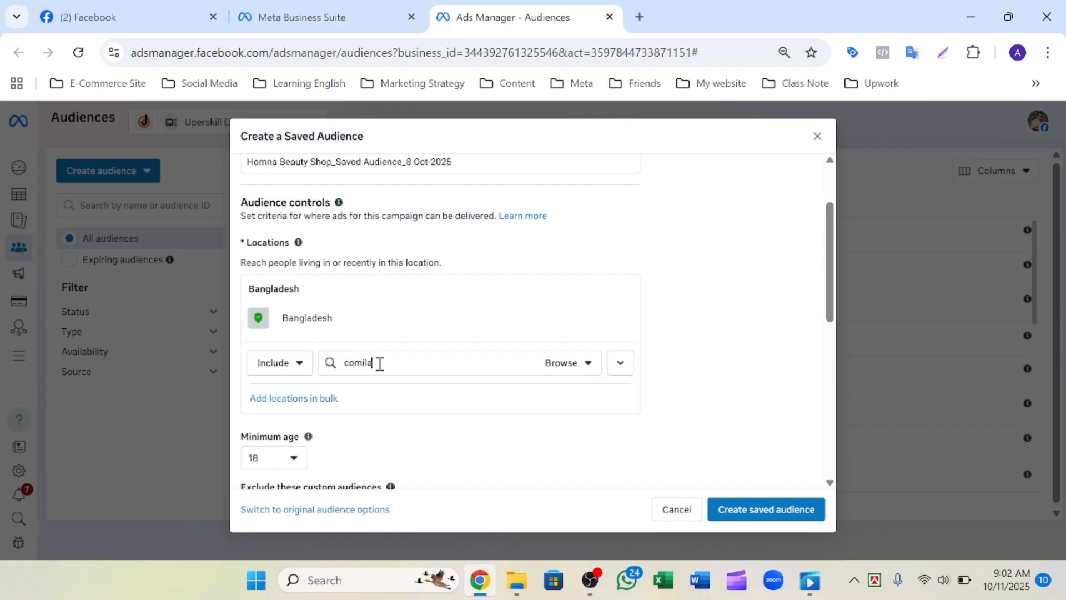
key("BackSpace")
type("la")
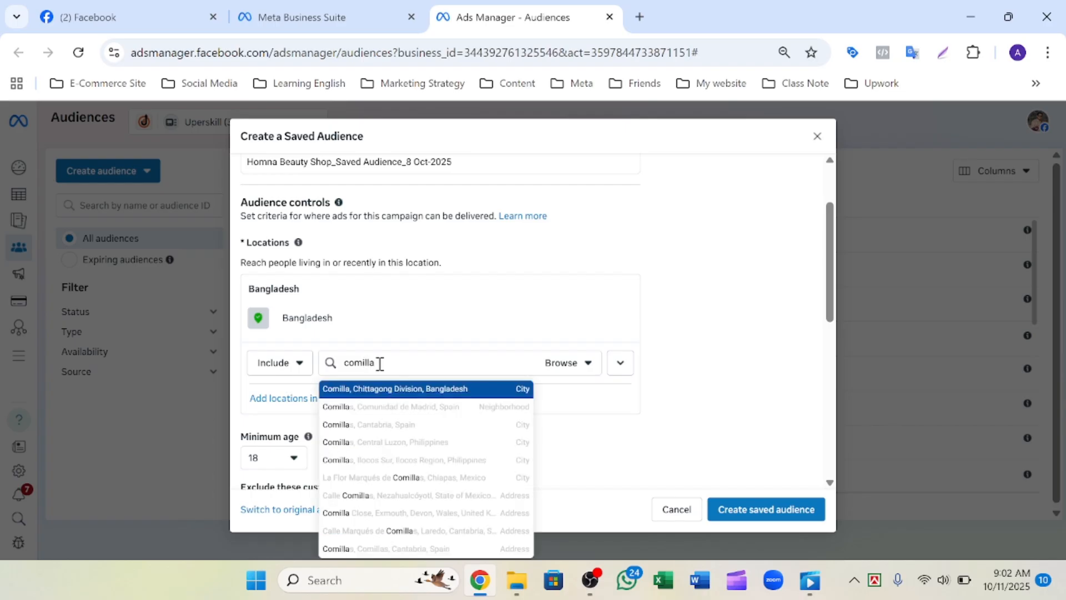
left_click(381, 390)
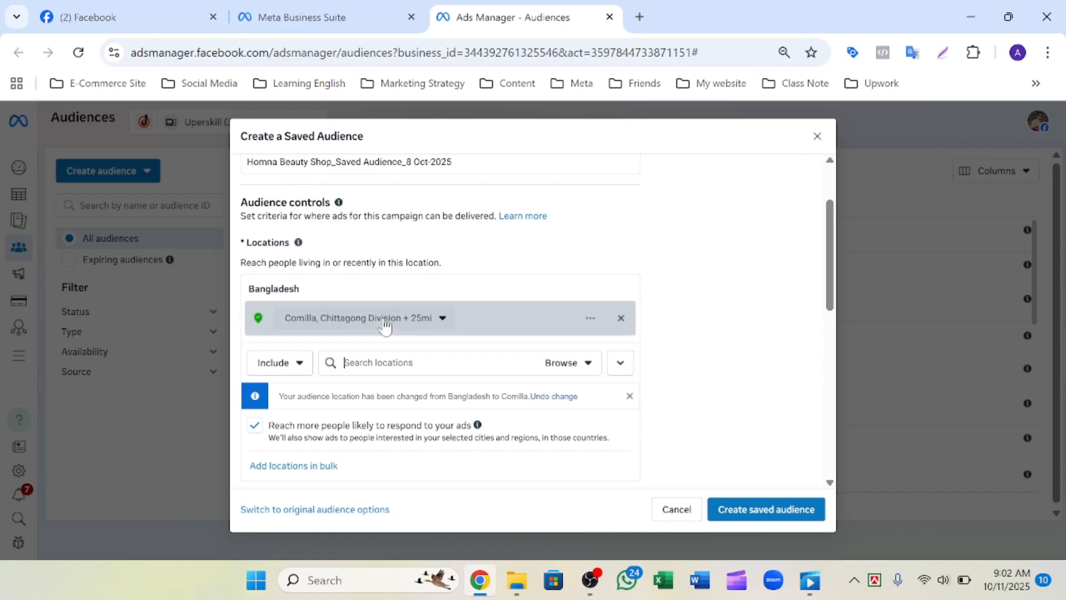
left_click(621, 367)
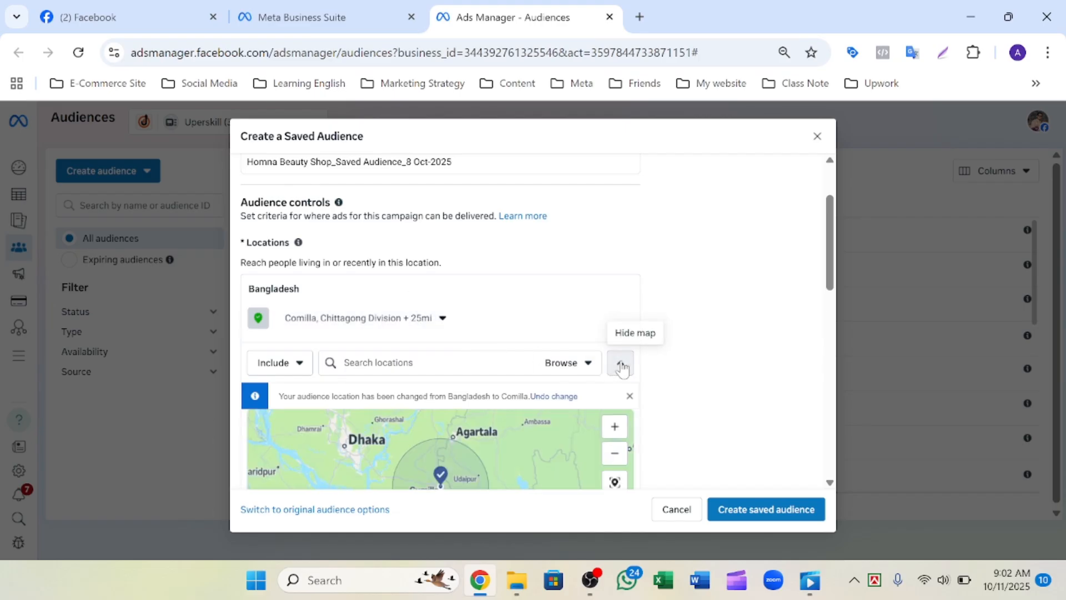
scroll(715, 333, "down", 2)
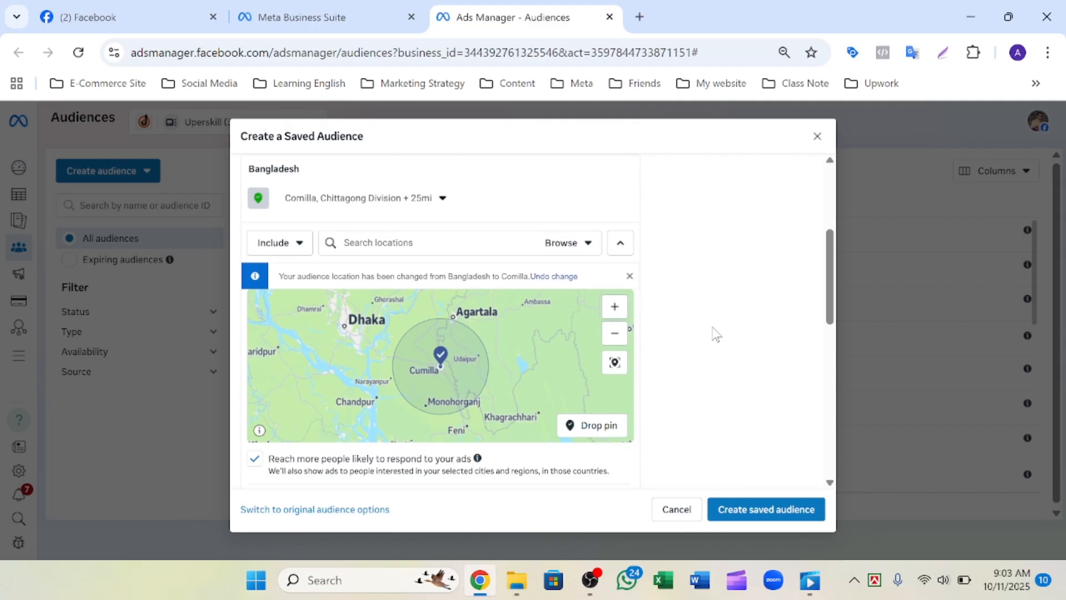
scroll(716, 333, "up", 1)
scroll(717, 335, "up", 1)
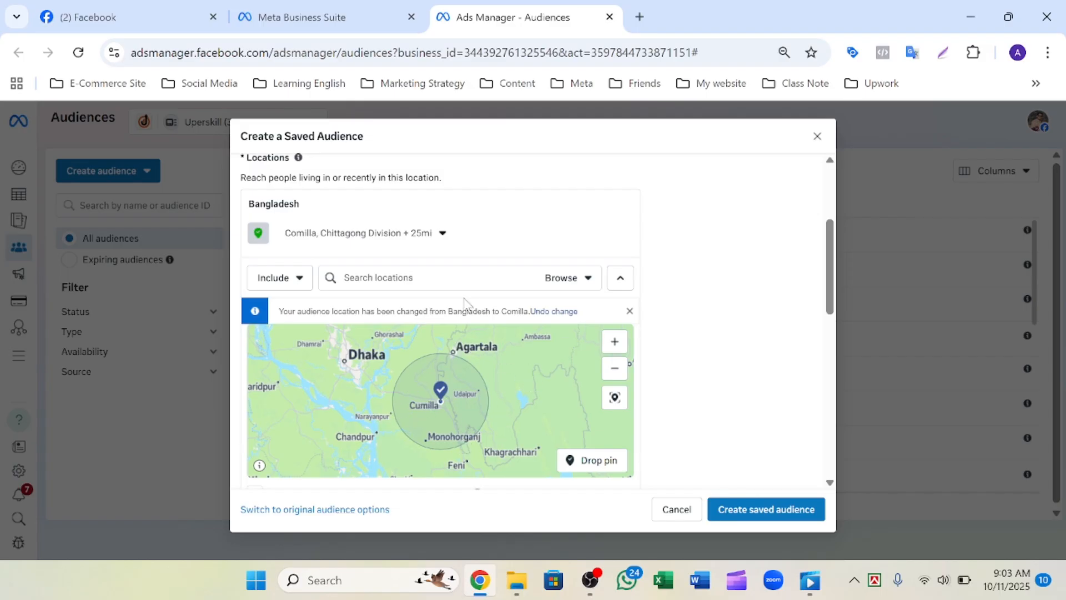
- Add Dhaka, Dhaka Division to the included locations and remove it again
left_click(423, 276)
type("dhaka")
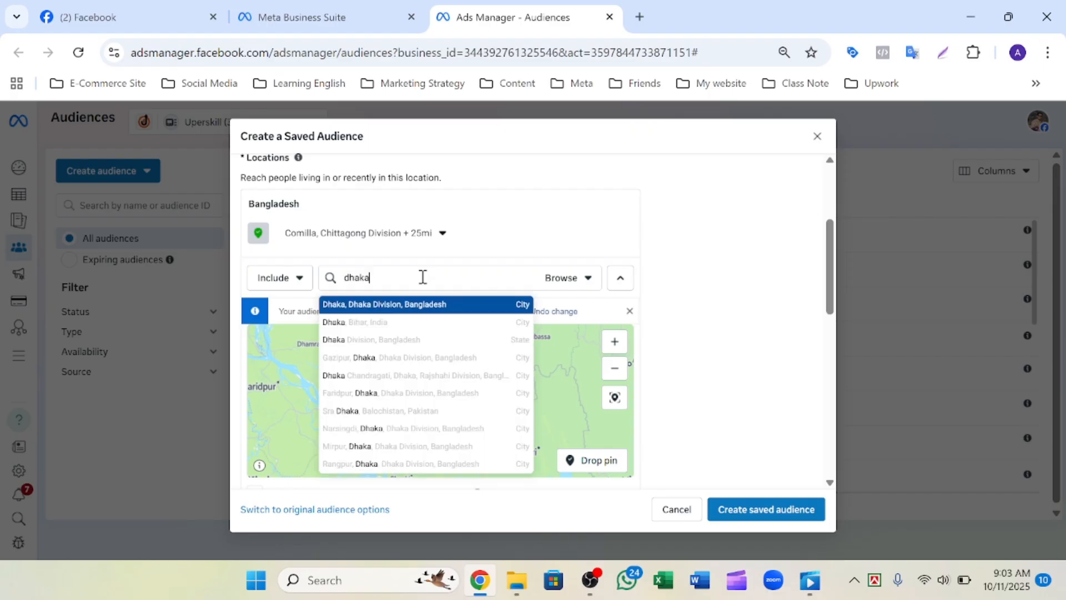
left_click(420, 304)
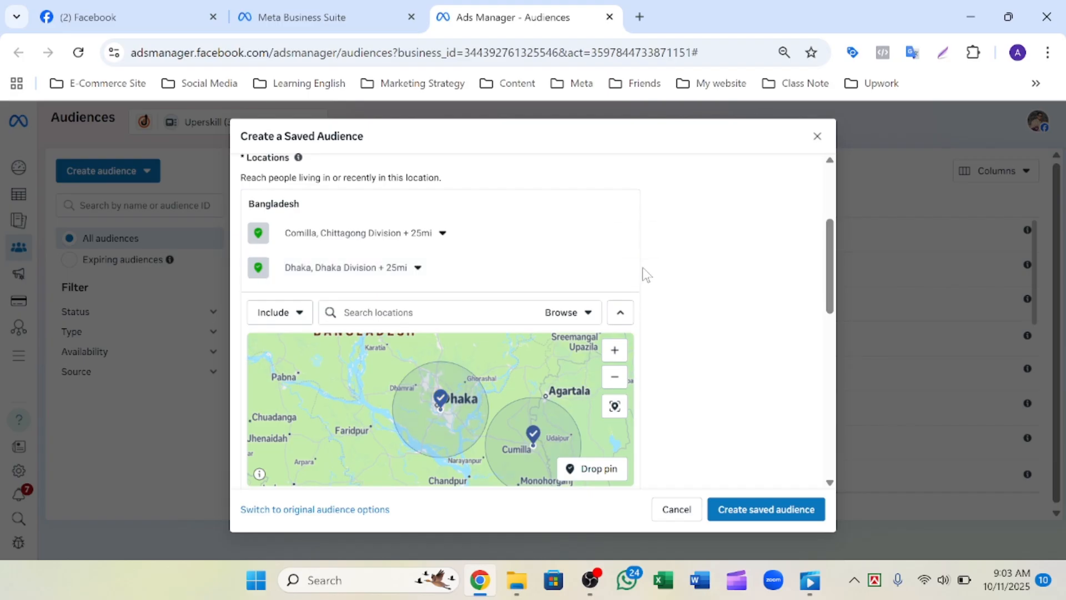
left_click(622, 268)
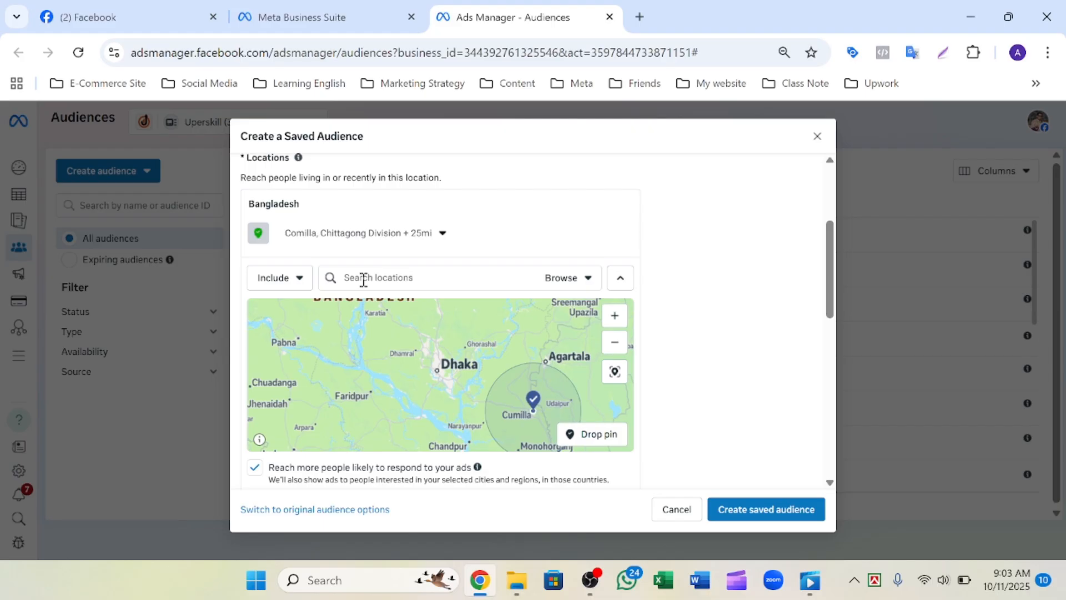
- Try a 20-mile radius around the Comilla location and set it to 30 miles
left_click(443, 234)
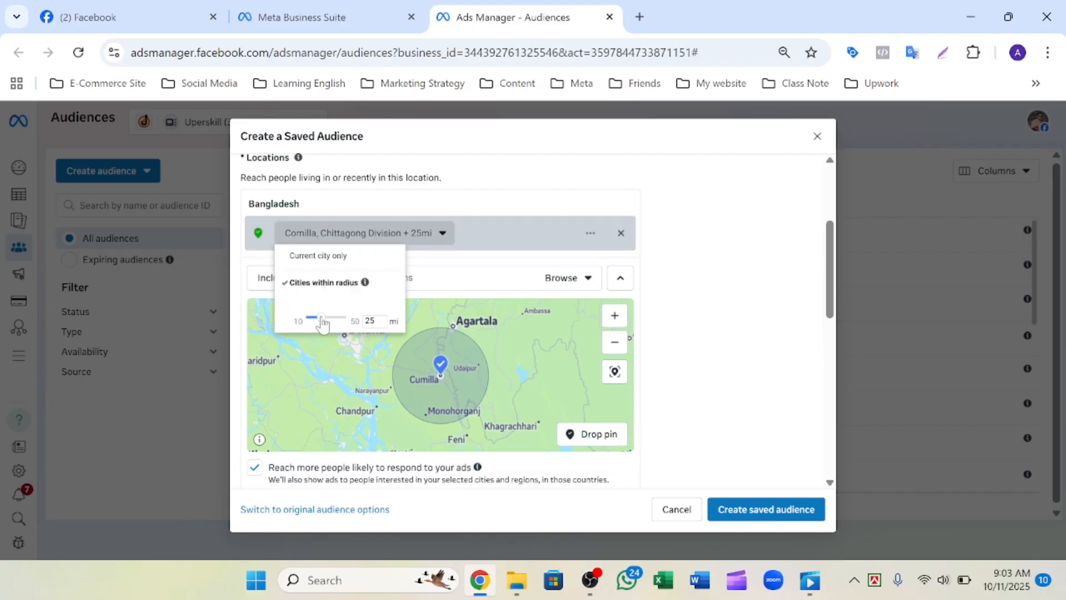
left_click_drag(323, 324, 321, 326)
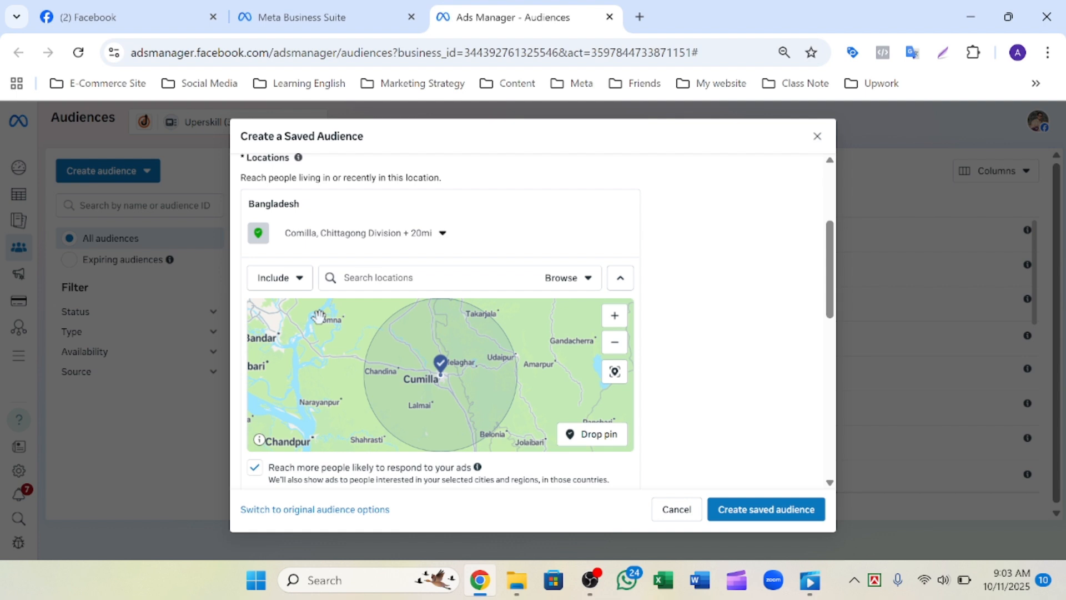
left_click(442, 233)
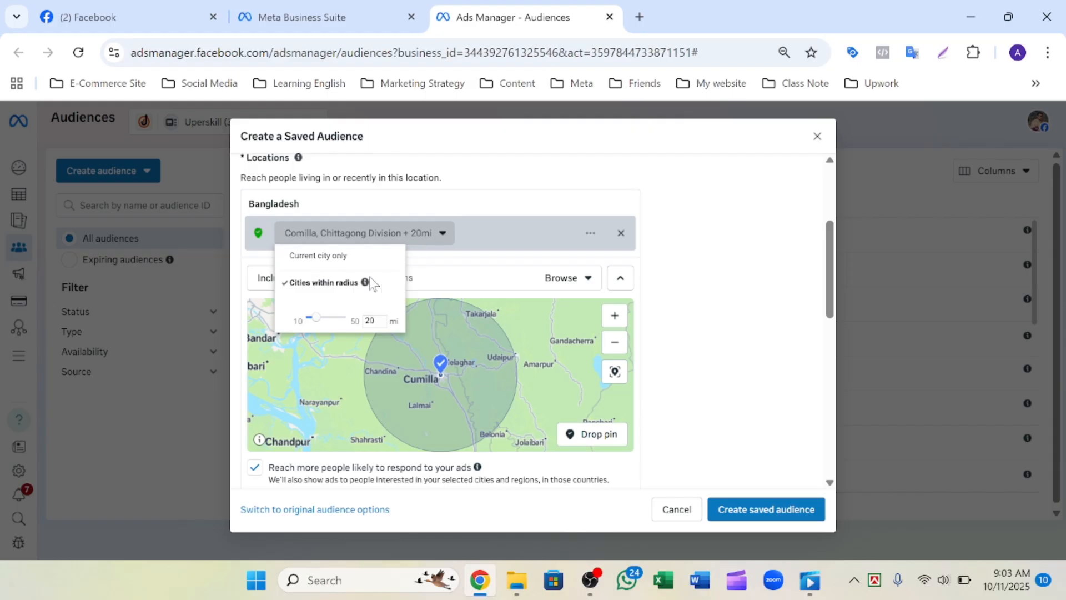
left_click(443, 234)
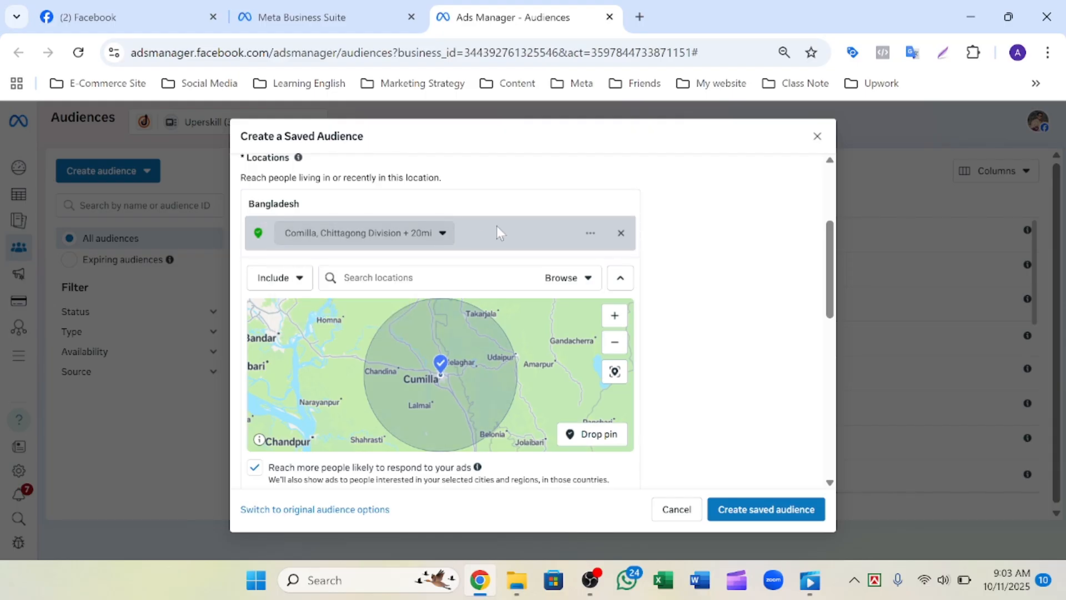
left_click(441, 234)
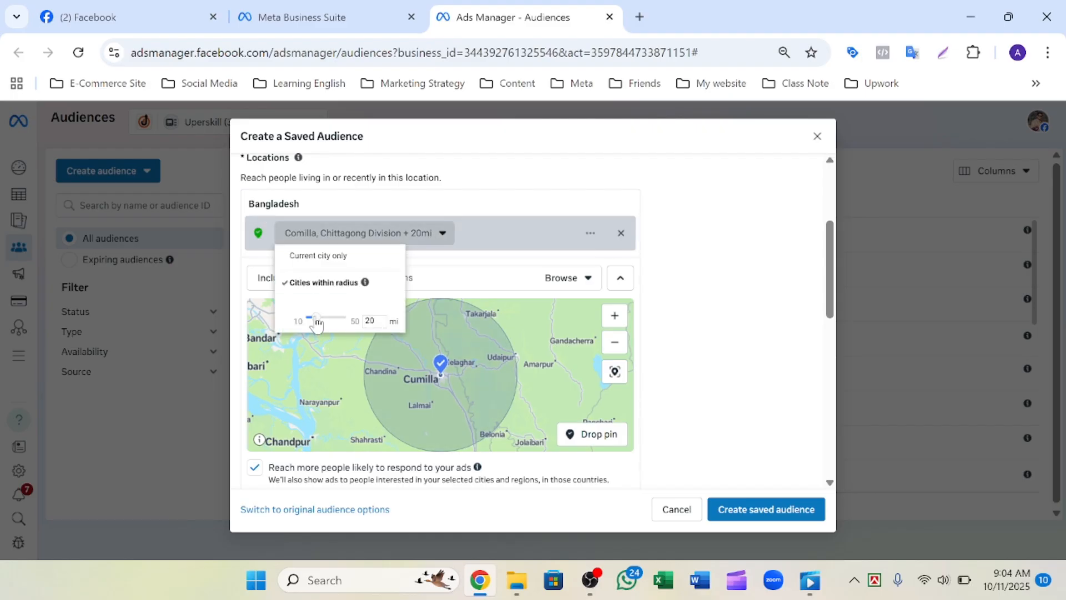
left_click_drag(316, 320, 329, 323)
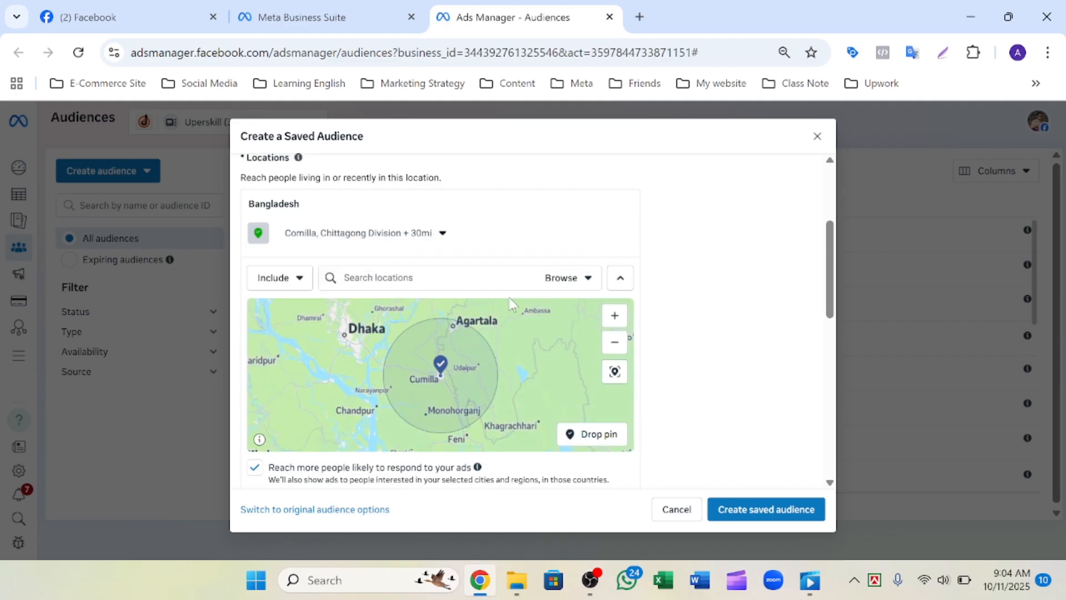
- Add Khulna, Khulna Division to the included locations and compare both covered areas on the map
left_click(421, 278)
type("khulna")
left_click(420, 303)
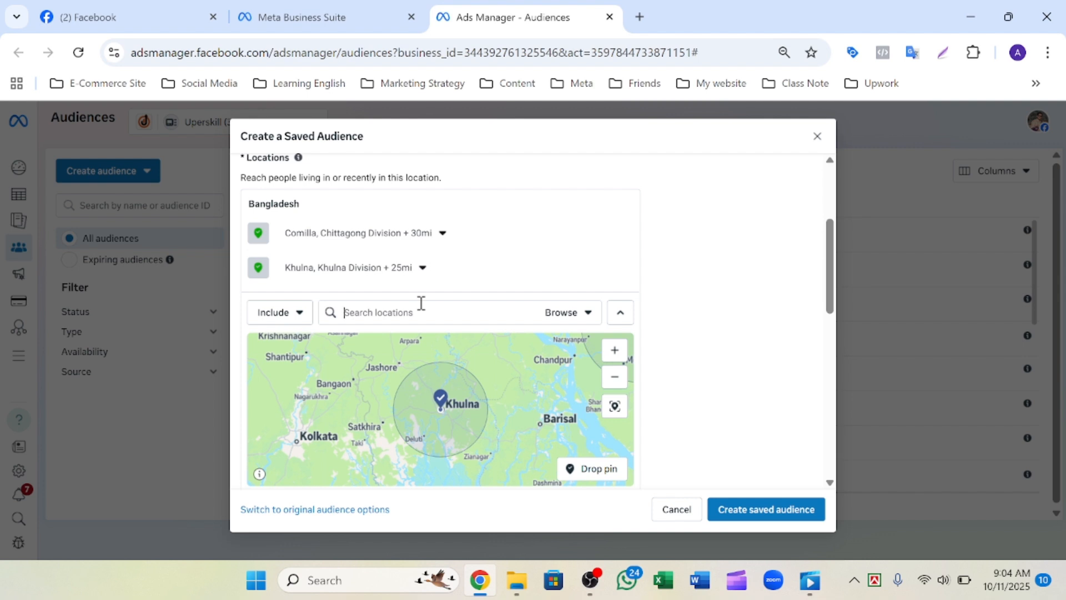
left_click_drag(525, 413, 345, 451)
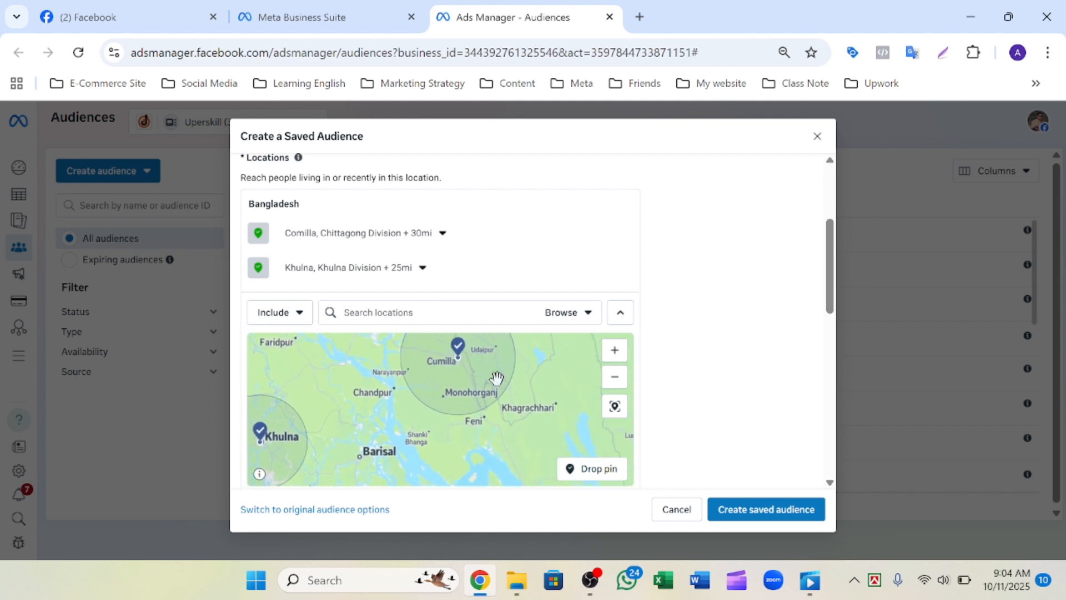
left_click_drag(540, 385, 523, 431)
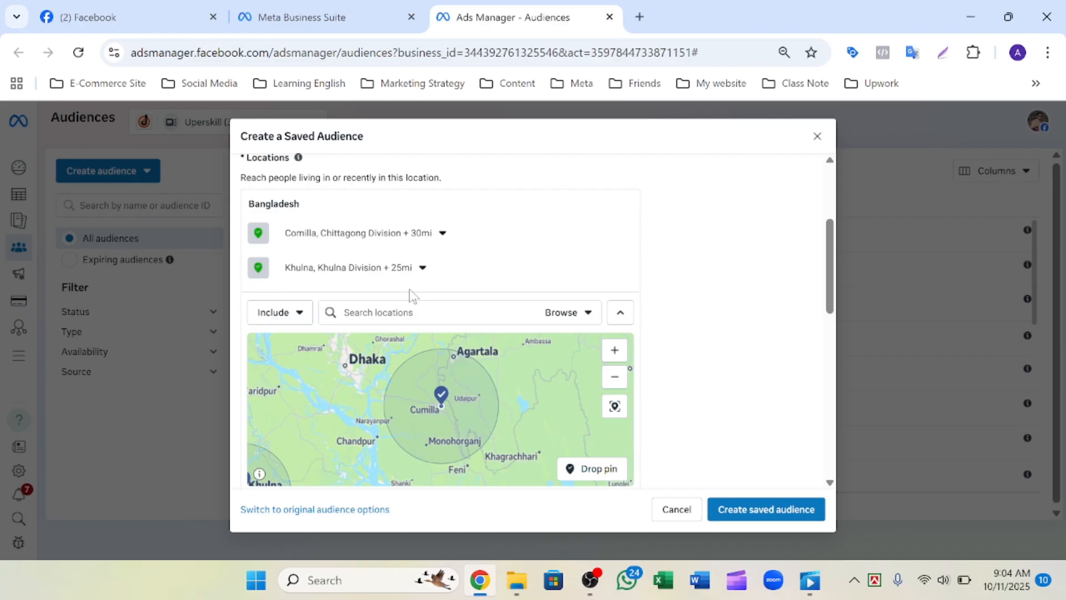
- Add the place Homna-হোমনা to the included locations and check its surroundings on the map
left_click(384, 315)
type("homna")
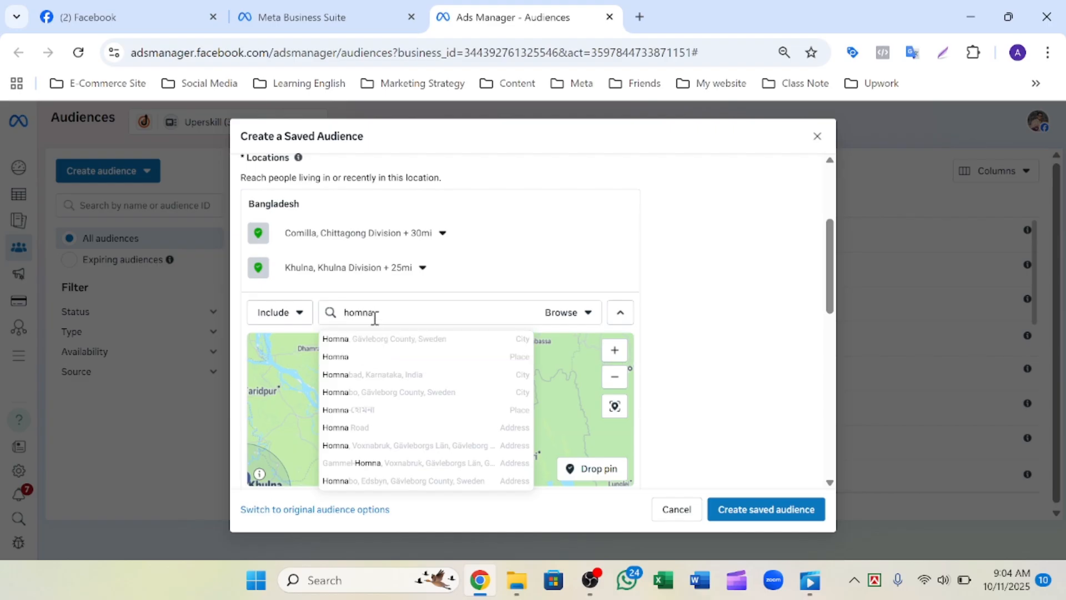
left_click(380, 412)
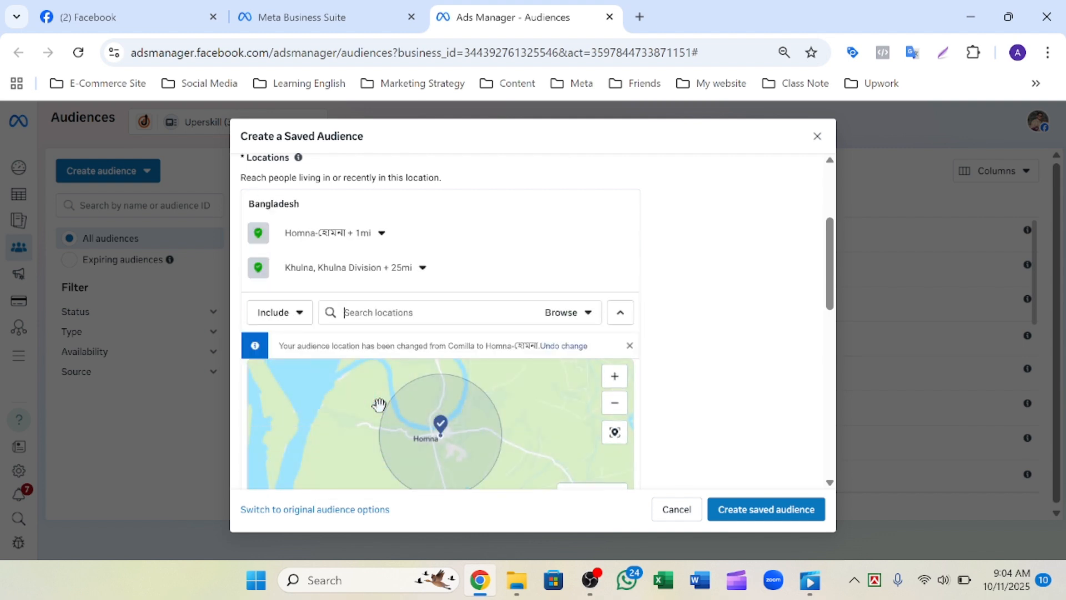
left_click(619, 409)
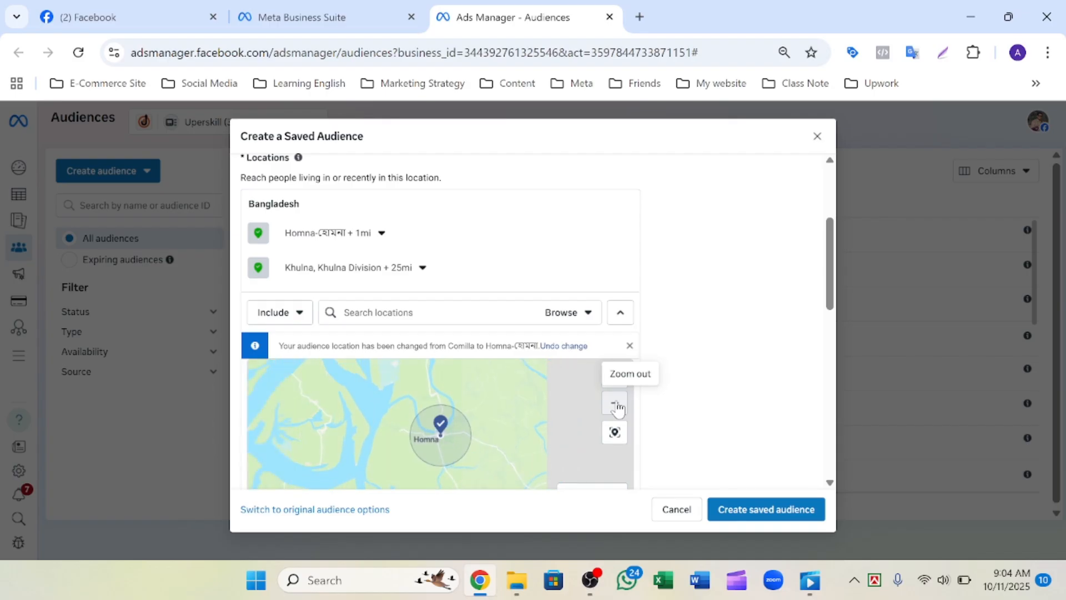
left_click(620, 409)
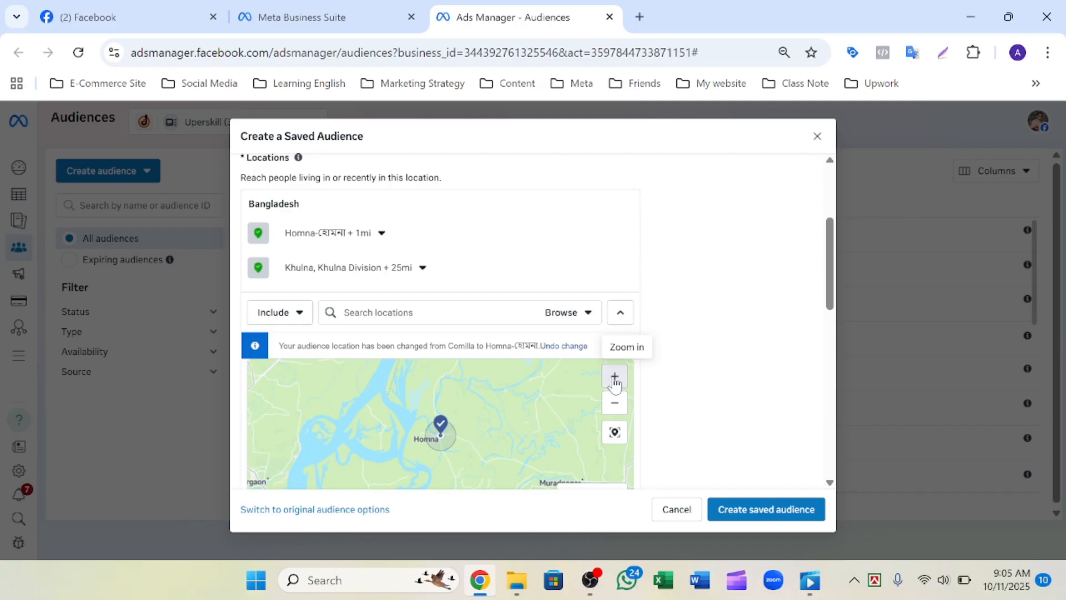
- Try an 8-mile radius around the Homna-হোমনা location and check the covered area on the map
left_click(615, 378)
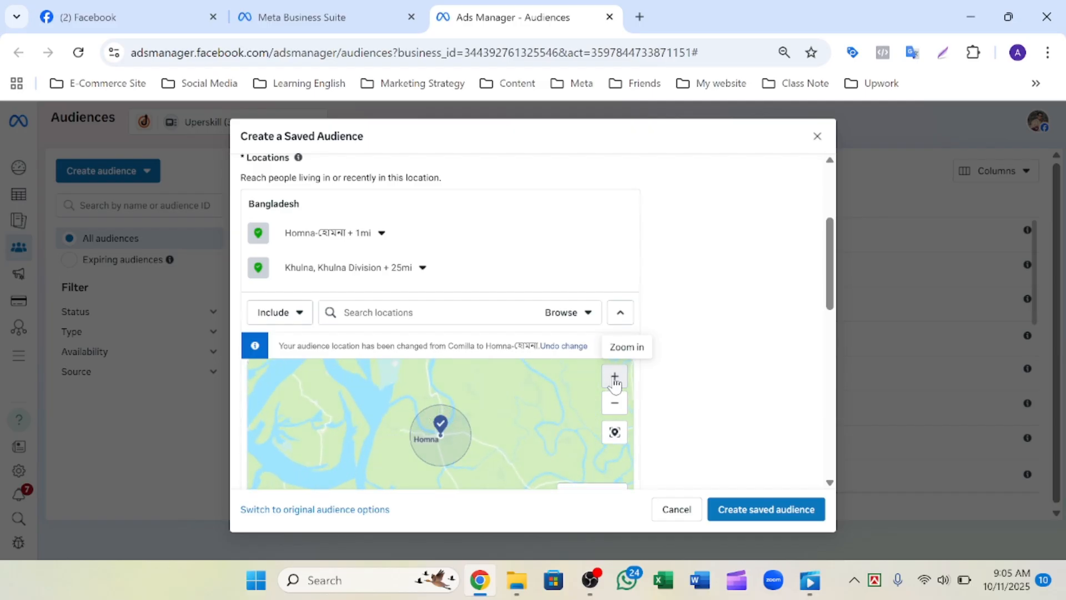
left_click(615, 378)
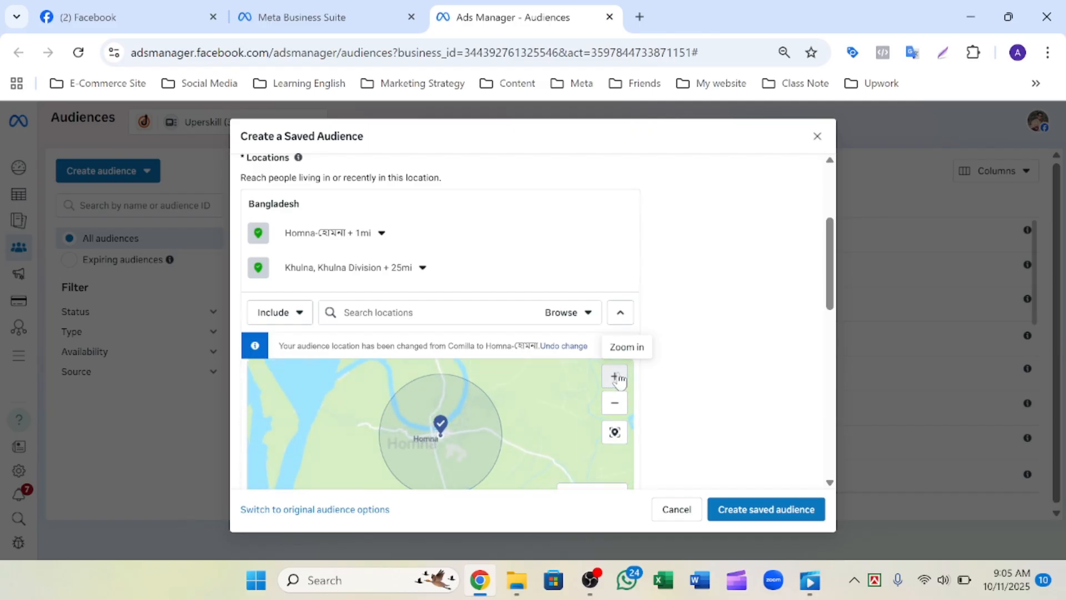
scroll(533, 459, "down", 1)
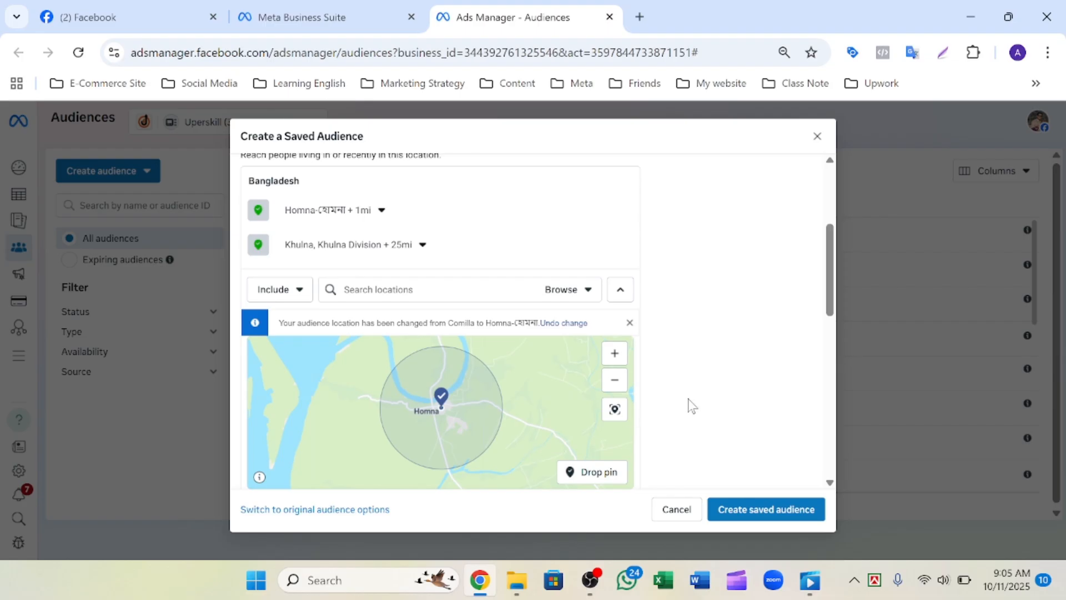
scroll(692, 405, "down", 1)
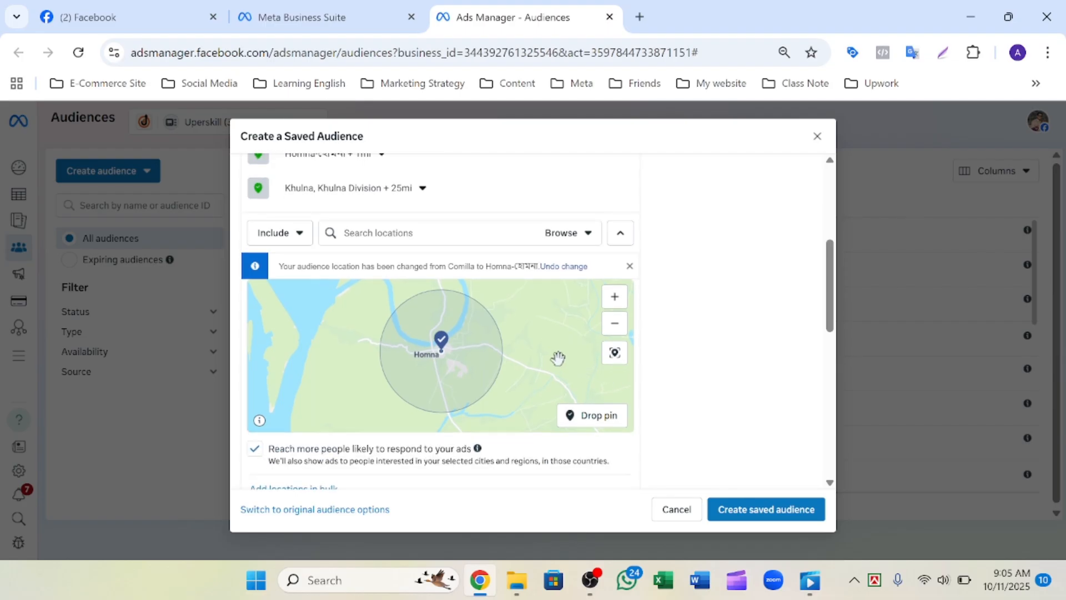
left_click_drag(558, 358, 558, 365)
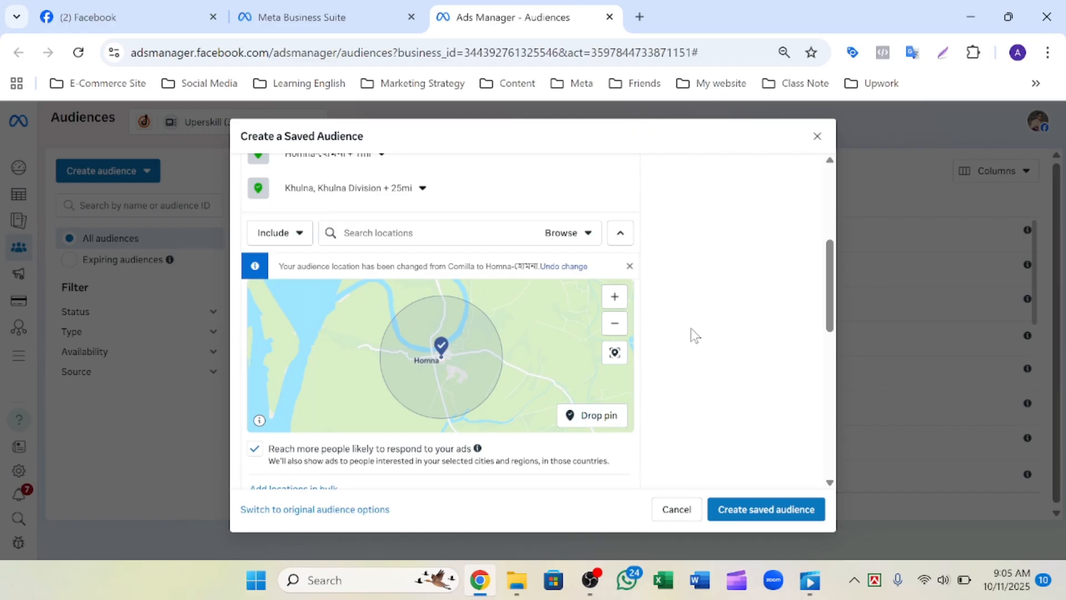
scroll(691, 328, "up", 1)
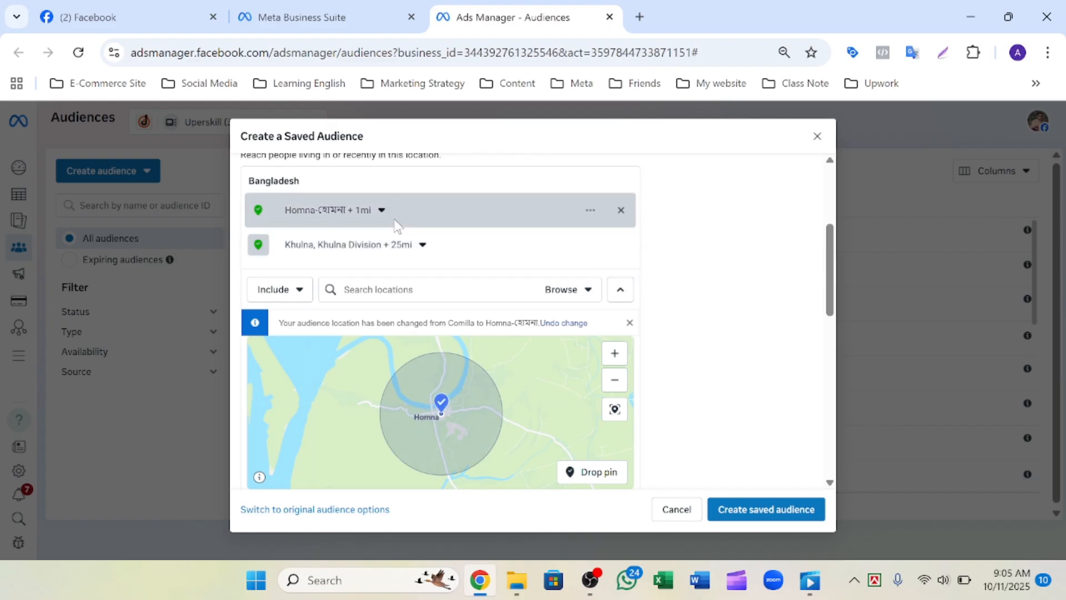
left_click(382, 211)
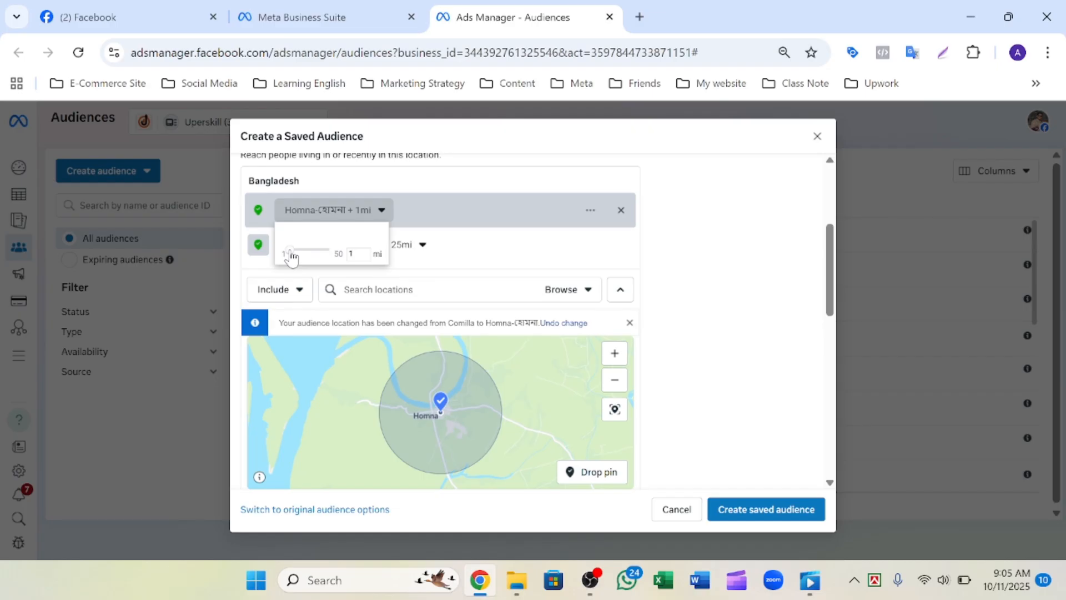
left_click_drag(290, 256, 300, 252)
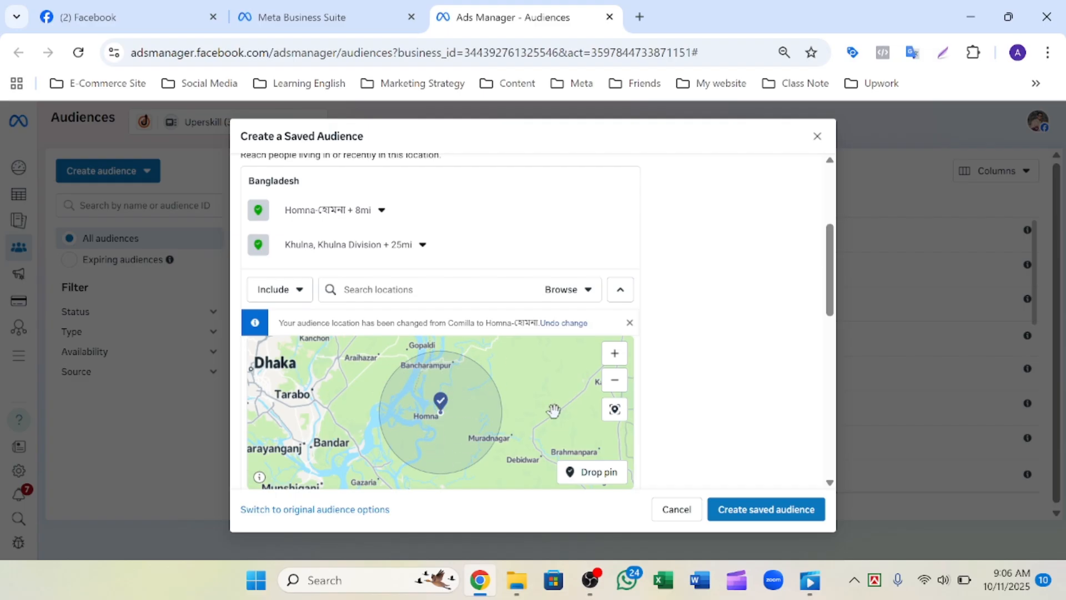
scroll(735, 375, "down", 2)
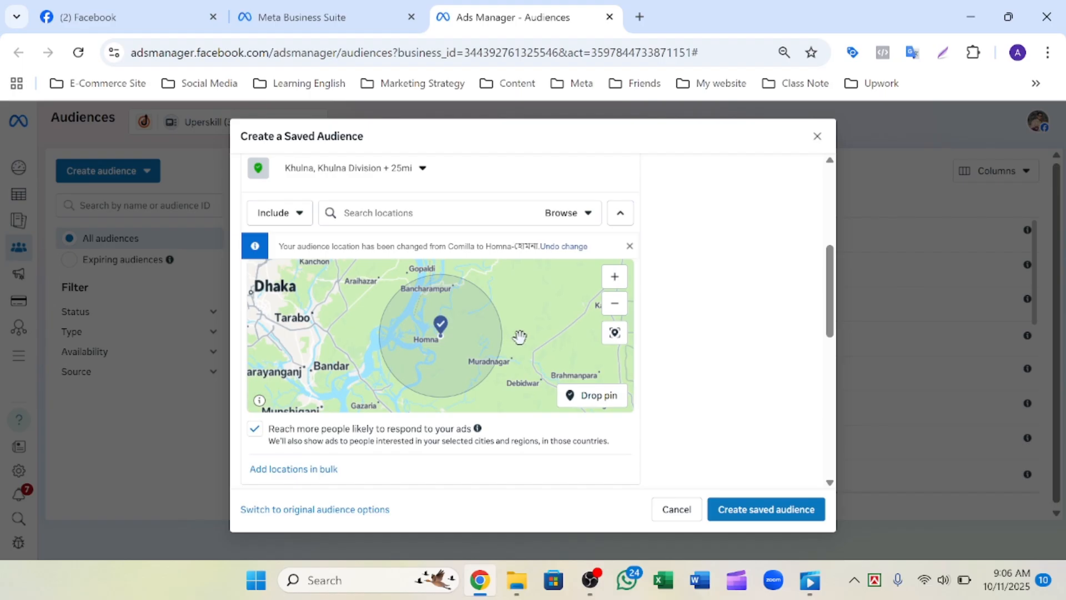
scroll(741, 344, "up", 1)
scroll(744, 341, "up", 1)
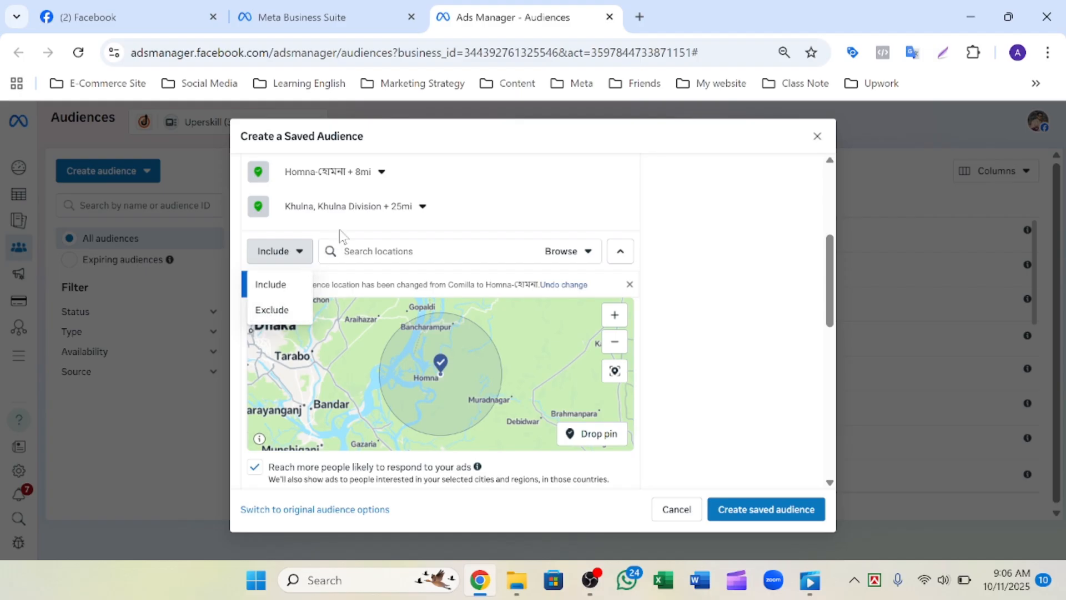
- Reduce the radius around the Homna-হোমনা location to 2 miles
left_click(384, 172)
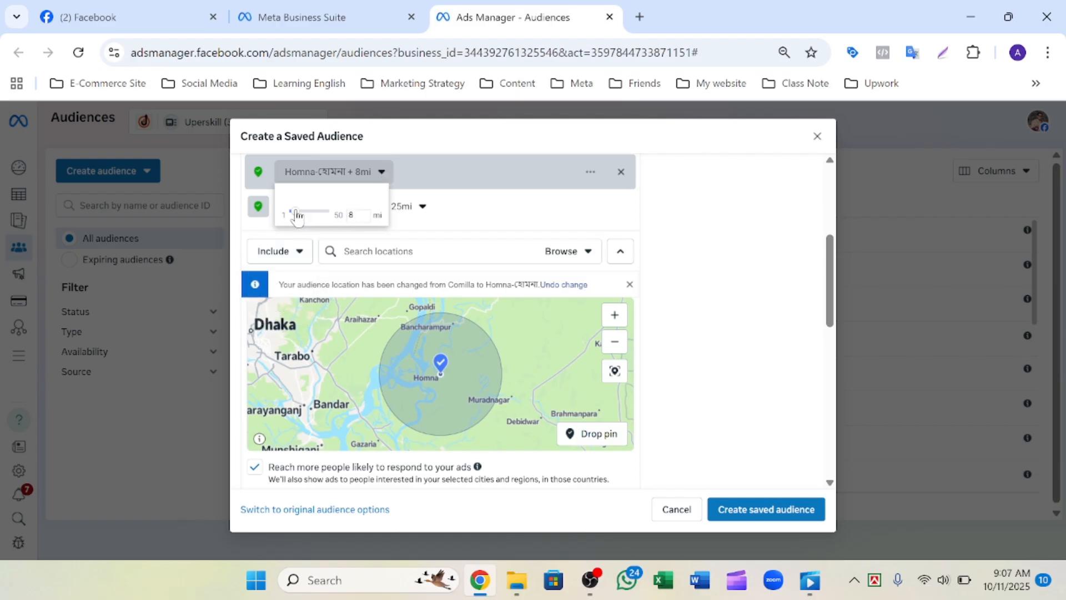
left_click_drag(297, 211, 292, 211)
left_click_drag(295, 210, 294, 210)
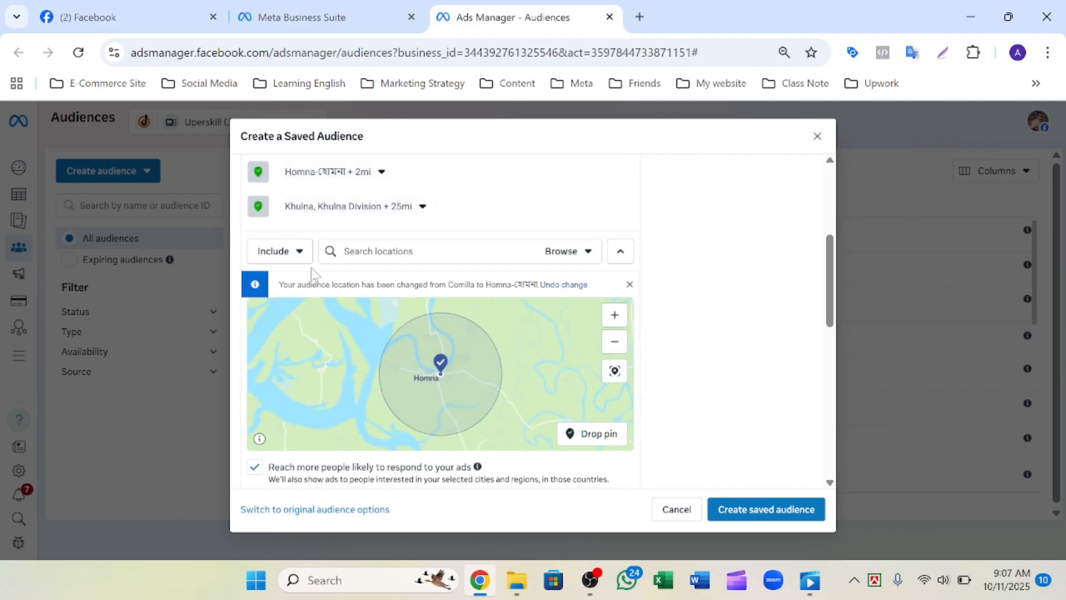
- Switch the location targeting to Exclude and search for "darichar" and "homna upazilla", clearing the search
left_click(300, 253)
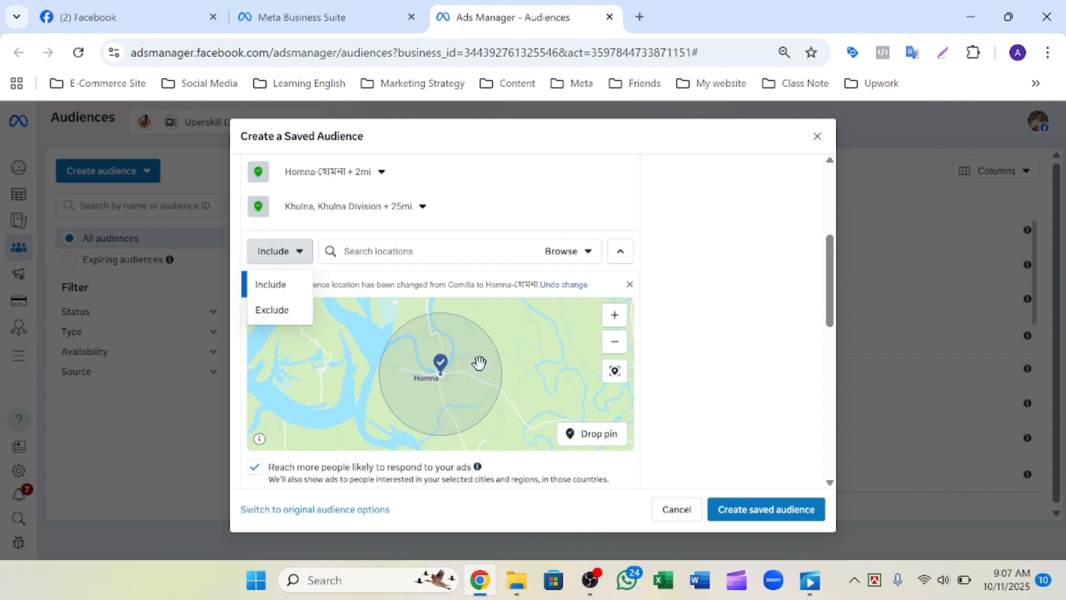
left_click(278, 312)
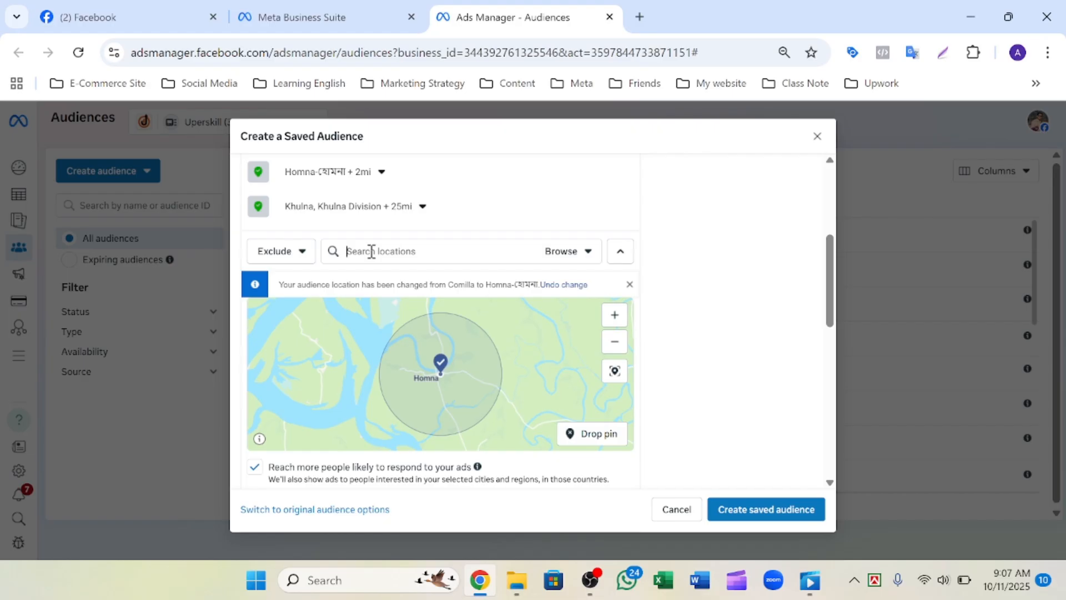
type("darichar")
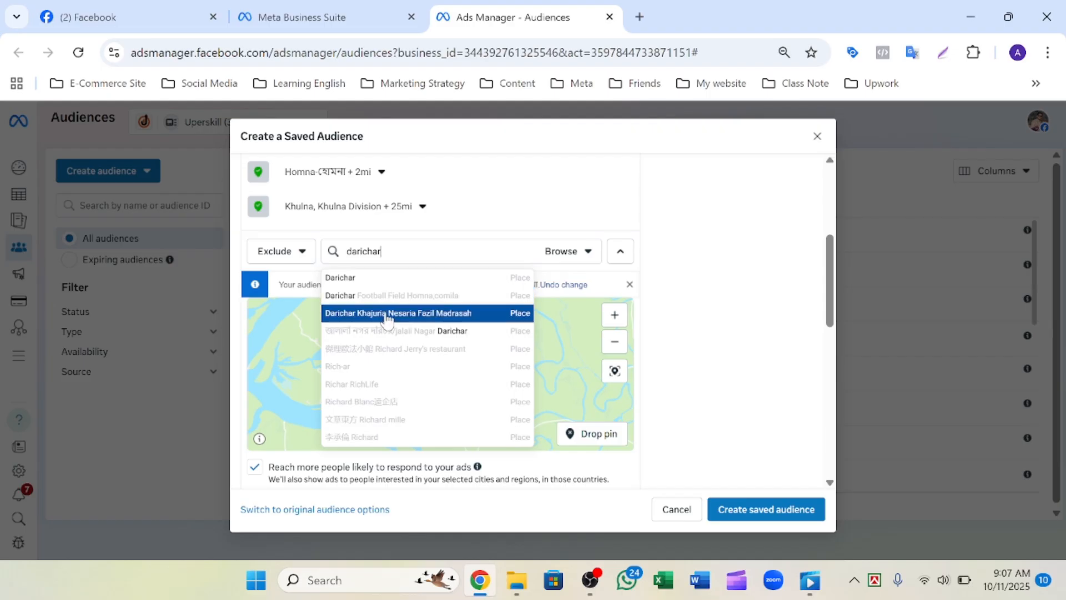
double_click(405, 253)
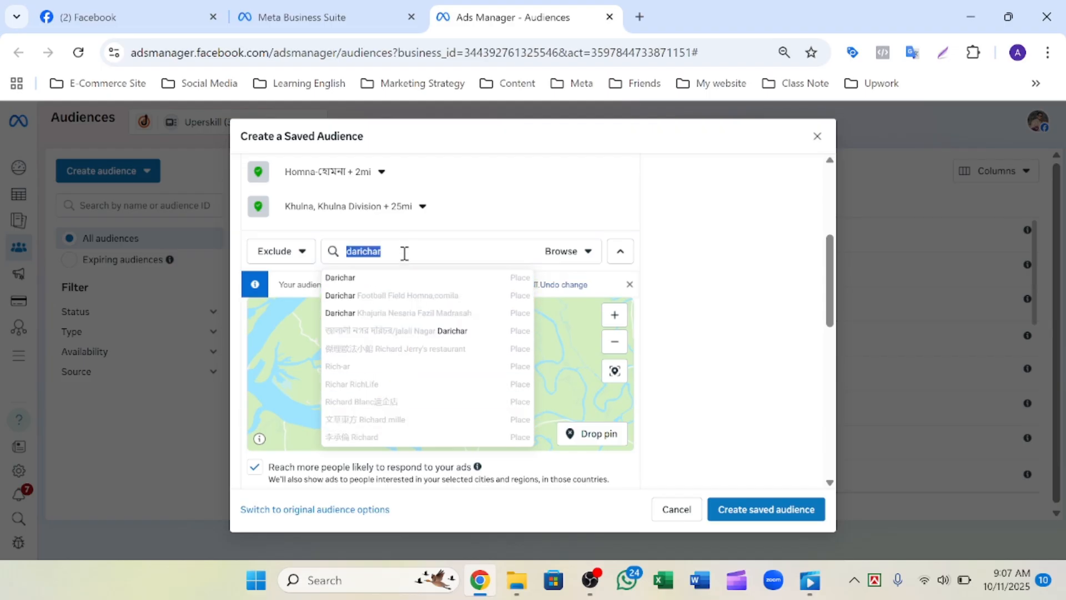
type("homna upa")
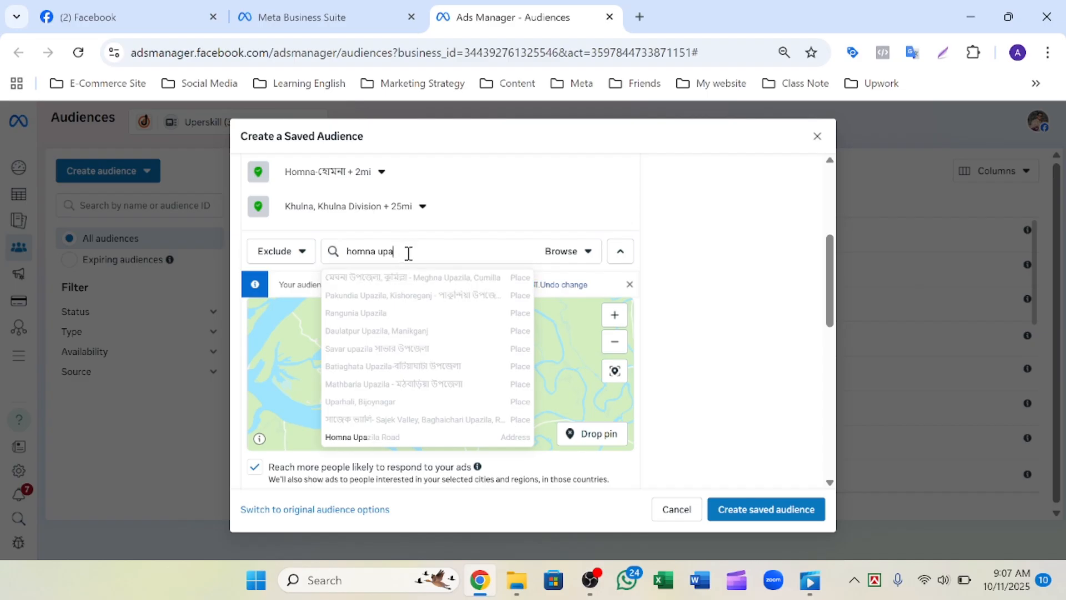
type("zilla")
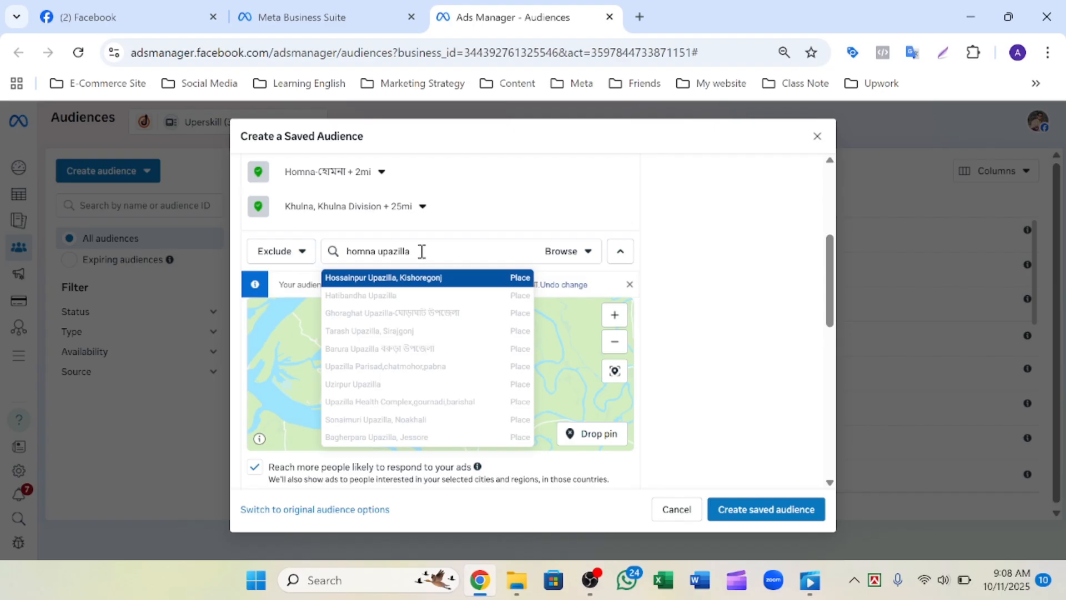
triple_click(422, 252)
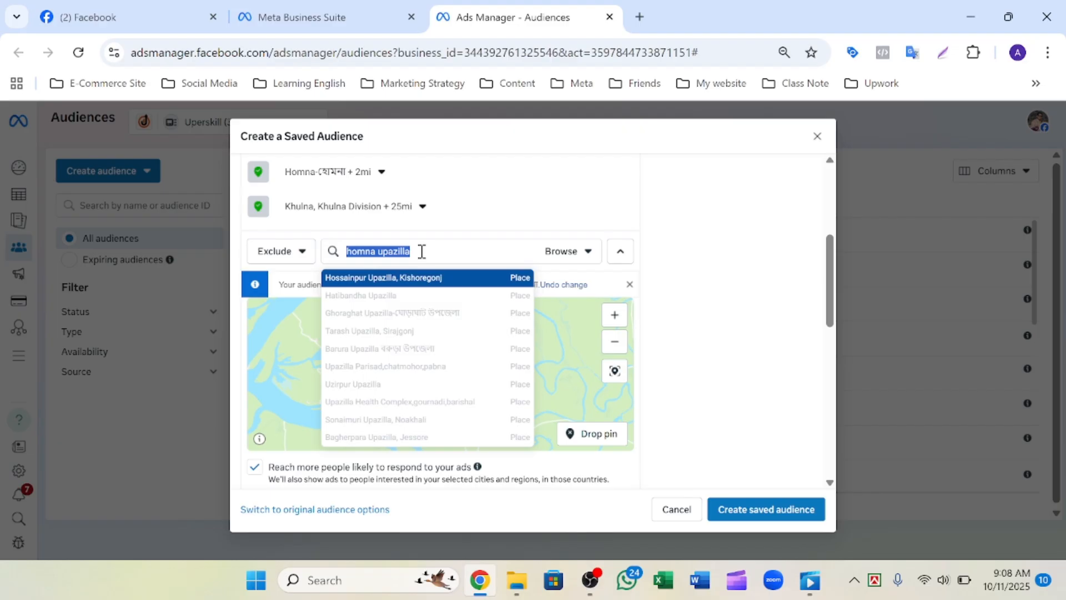
key("BackSpace")
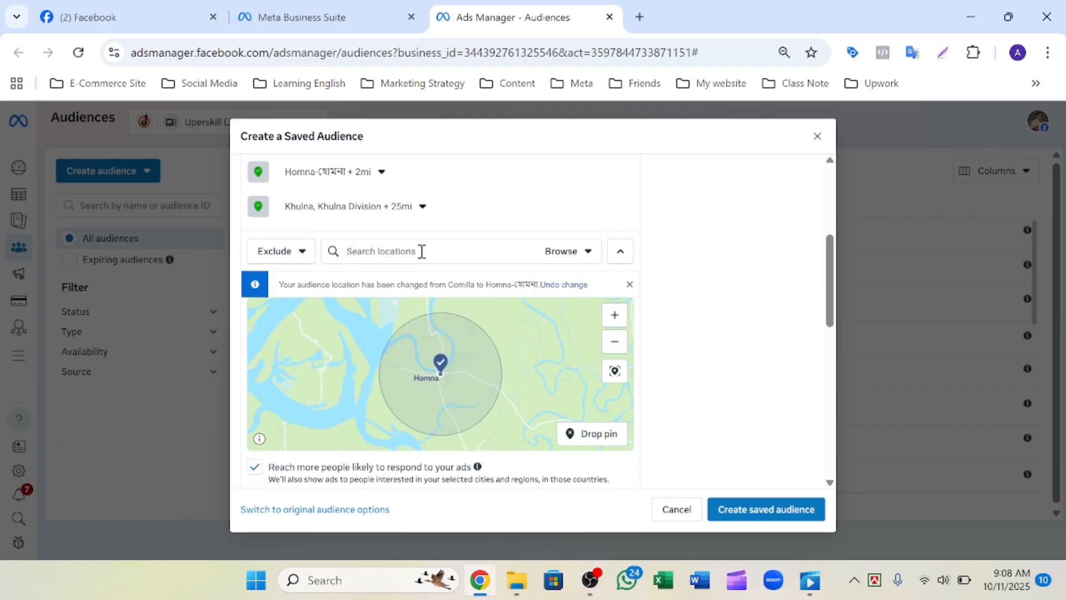
- Search the locations to exclude for "dulalpur" and "dulalpur high school", dismiss the WhatsApp notification, and clear the search
type("du")
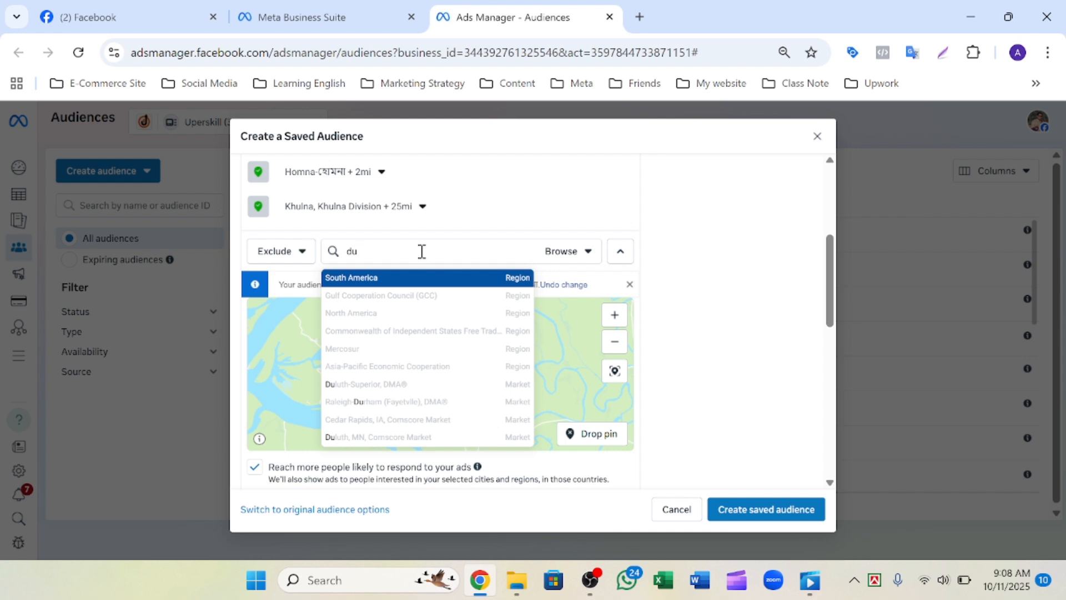
type("lalpur")
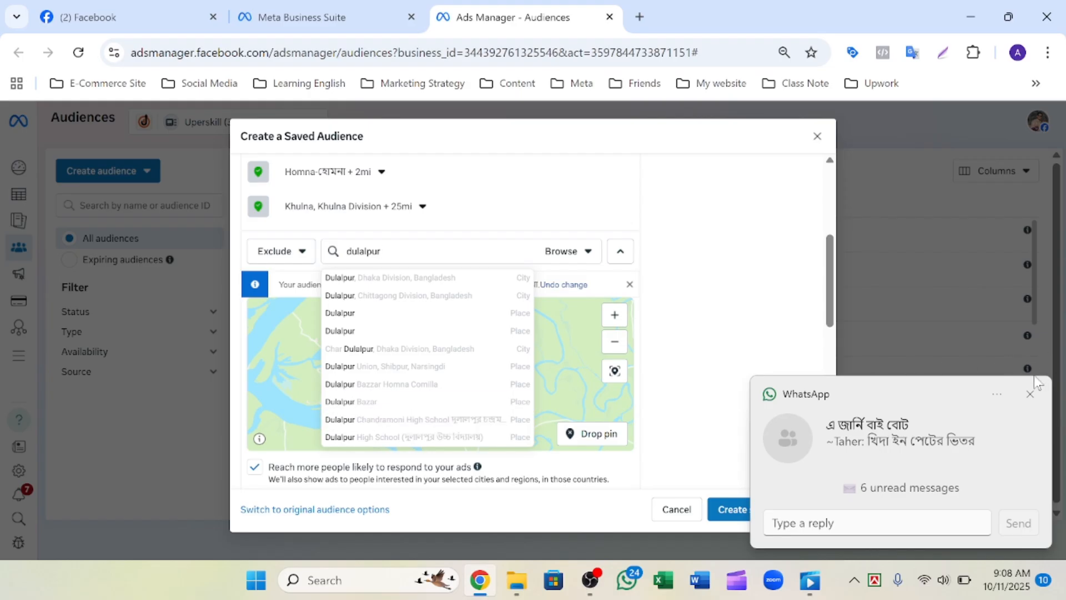
left_click(1030, 393)
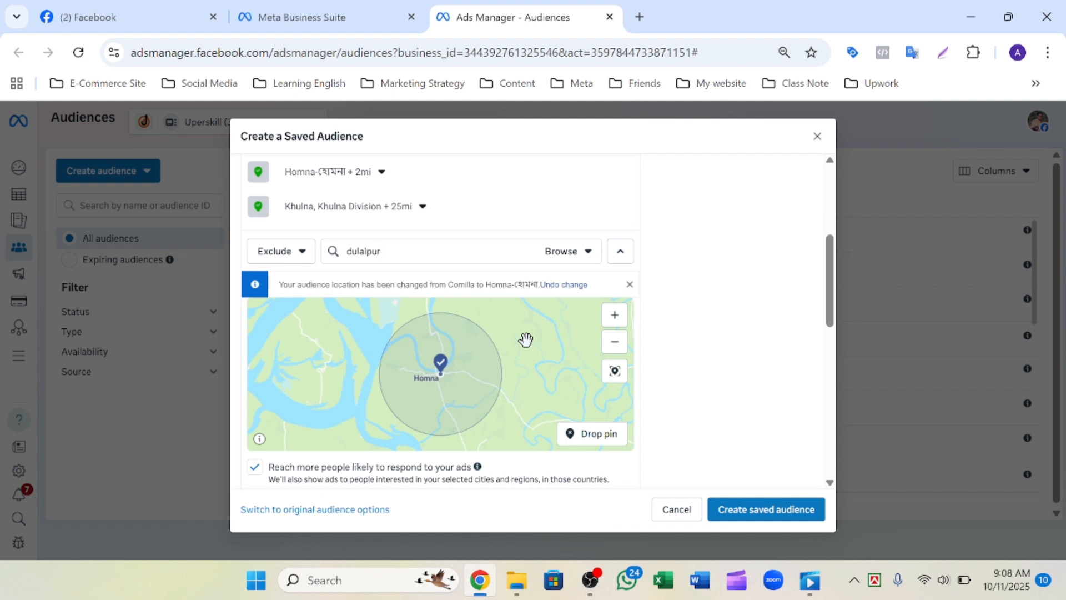
double_click(400, 252)
left_click(400, 251)
type("high")
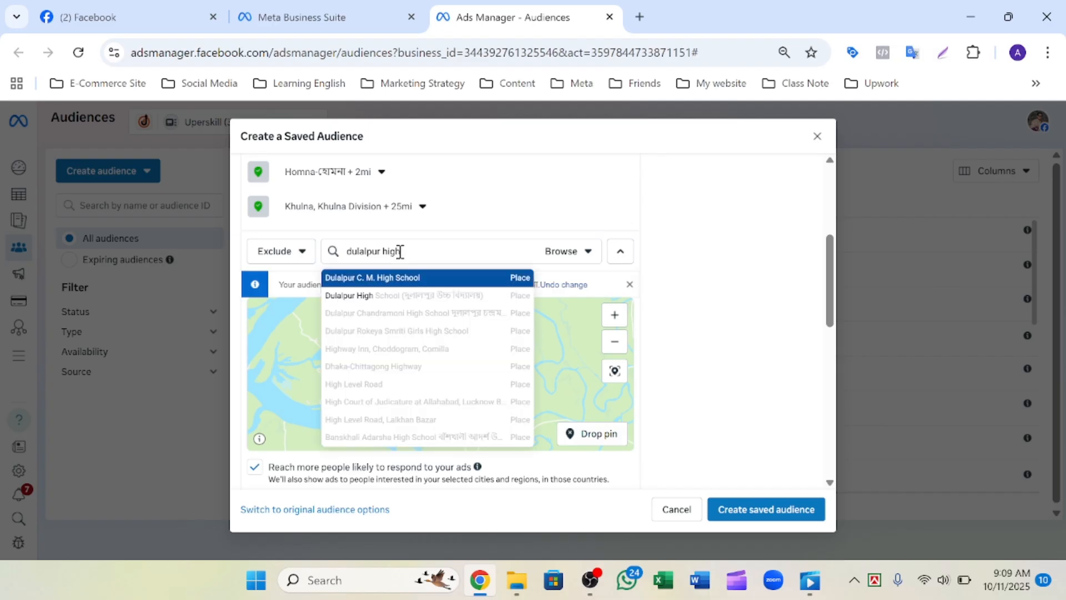
type("school")
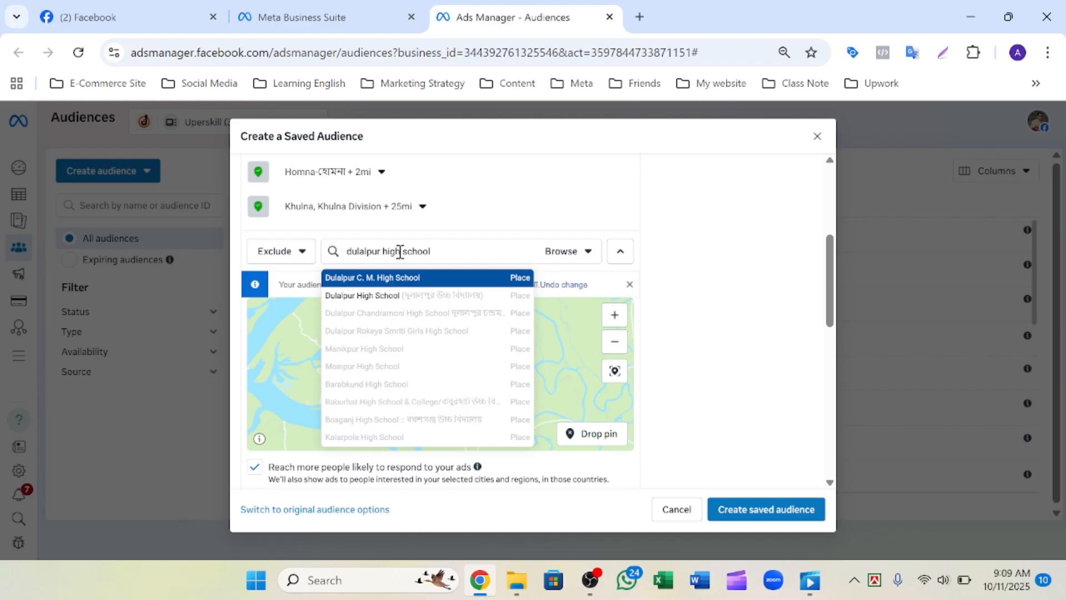
key("ctrl+BackSpace")
key("ctrl+BackSpace")
key("ctrl+BackSpace")
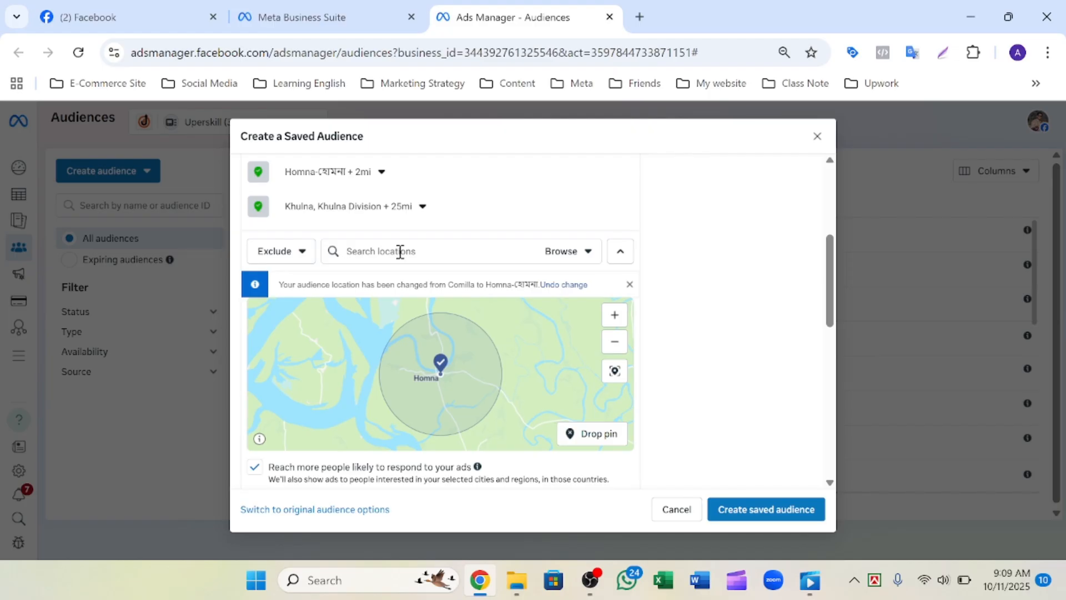
- Exclude the place Dulalpur Chandramoni High School and compare its area with Homna on the map
type("dulalpur")
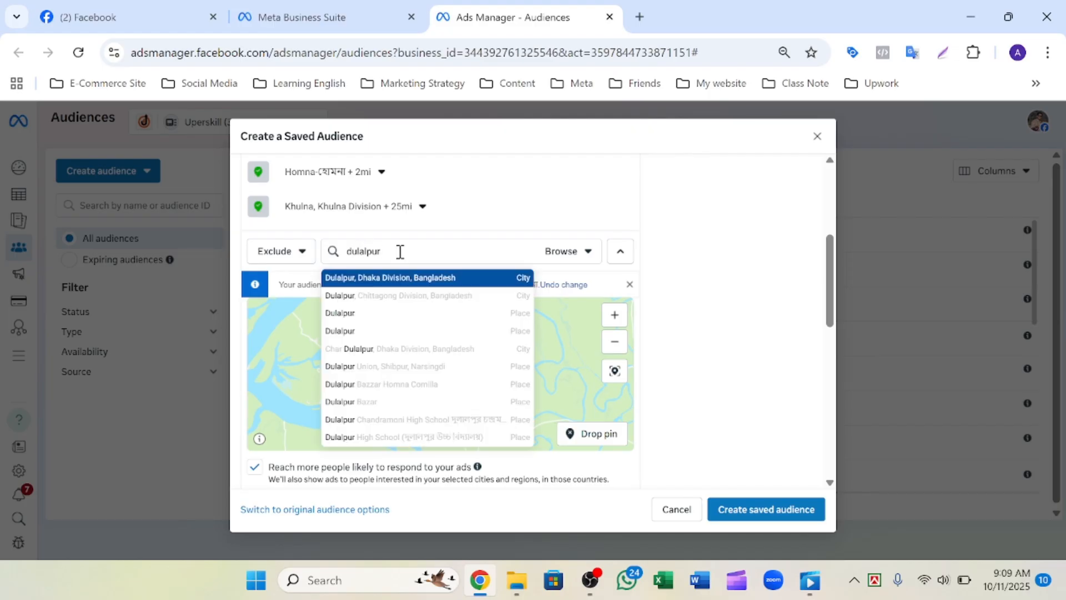
left_click(439, 421)
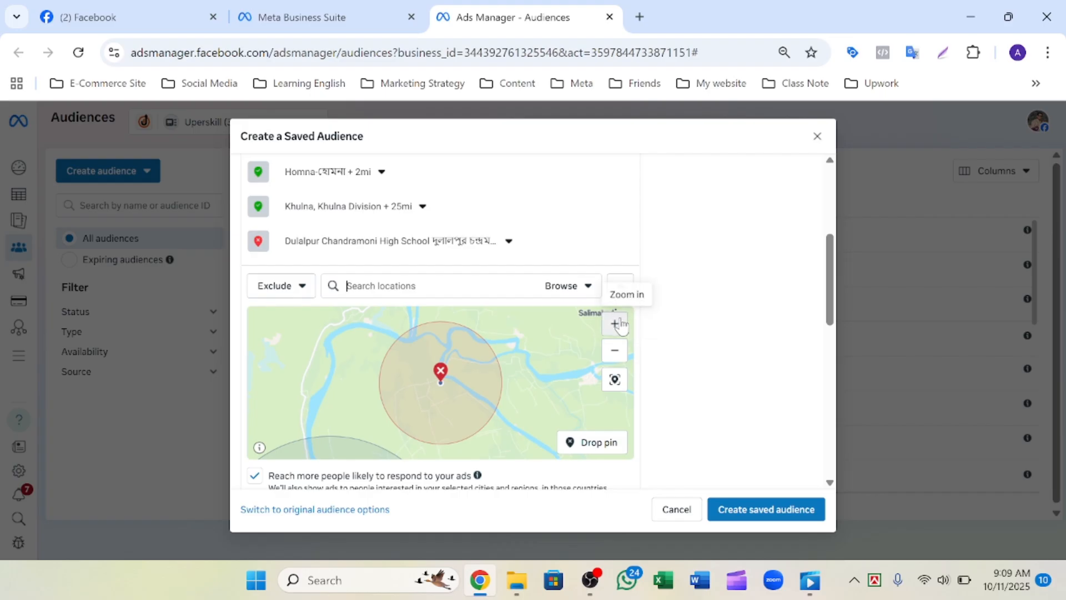
left_click(615, 351)
left_click(615, 351)
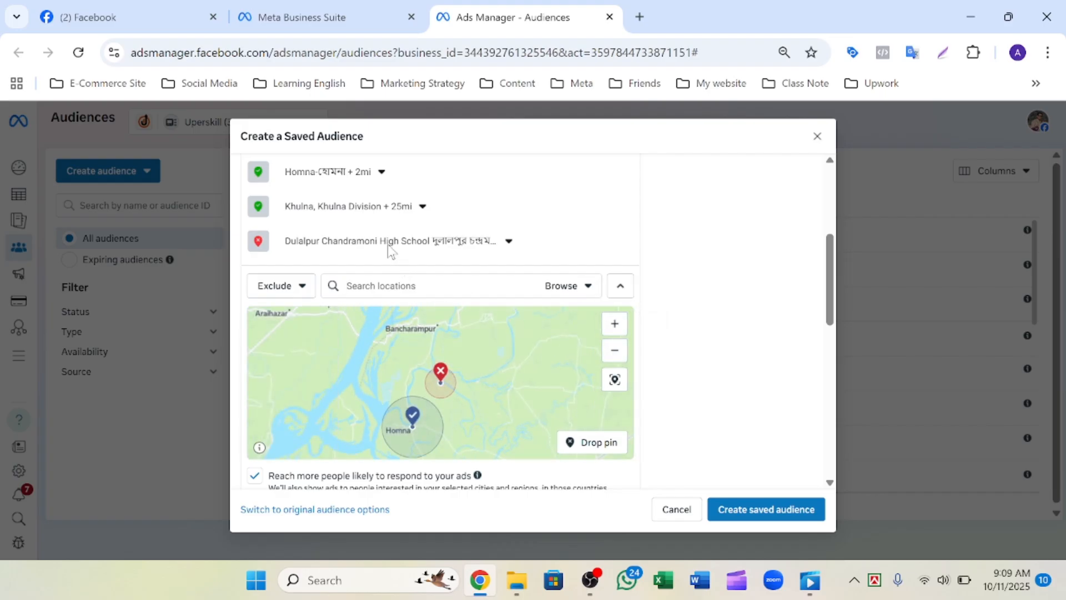
- Set the radius around the Homna-হোমনা location to 8 miles and check the excluded school's area within it on the map
left_click(382, 172)
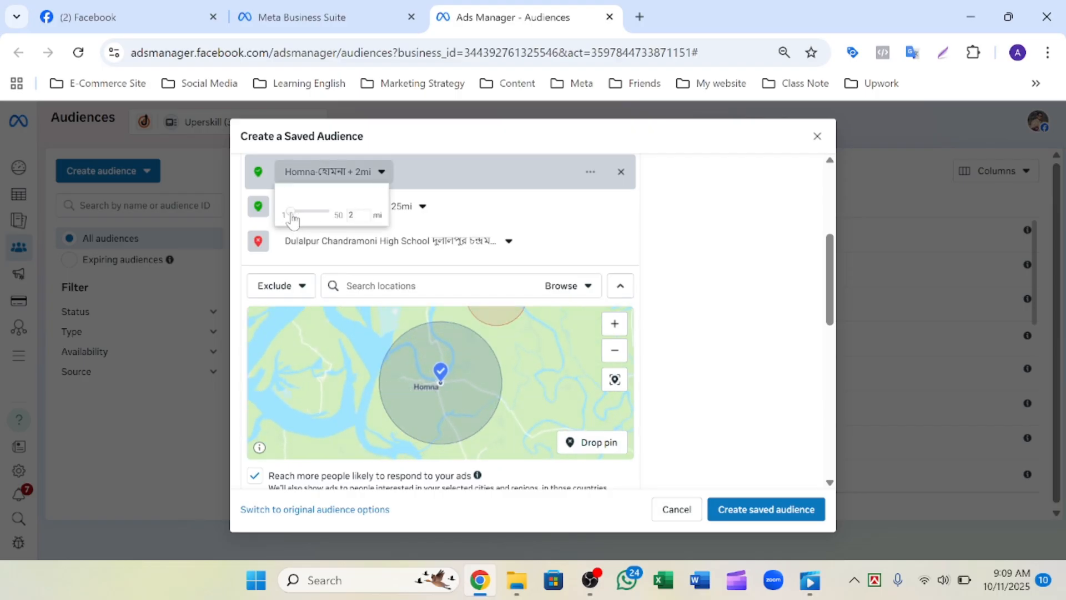
left_click_drag(292, 214, 298, 214)
left_click_drag(297, 214, 300, 215)
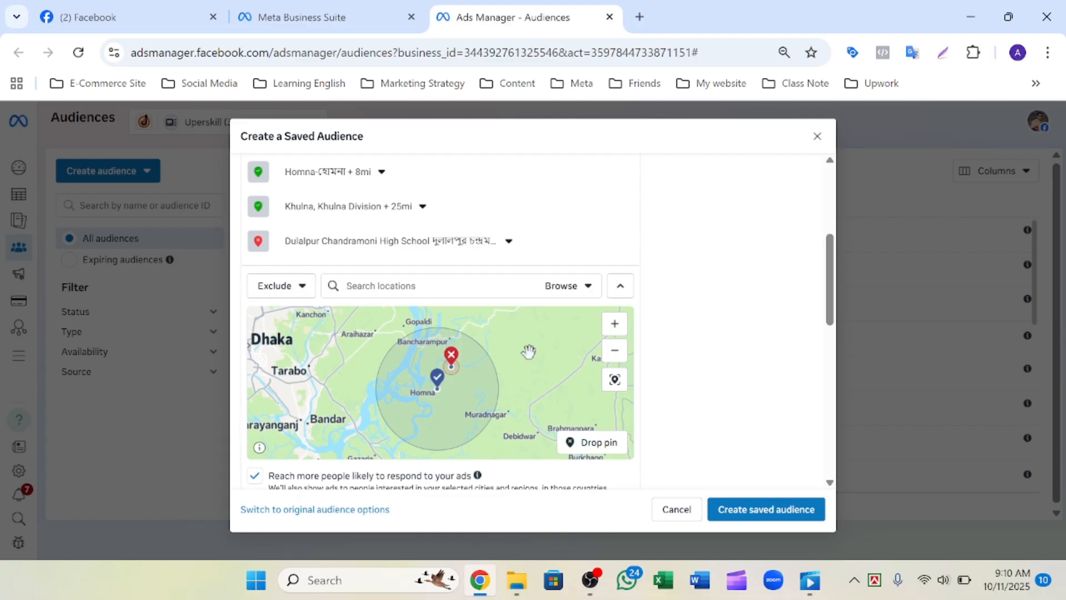
scroll(680, 333, "down", 1)
scroll(681, 333, "up", 3)
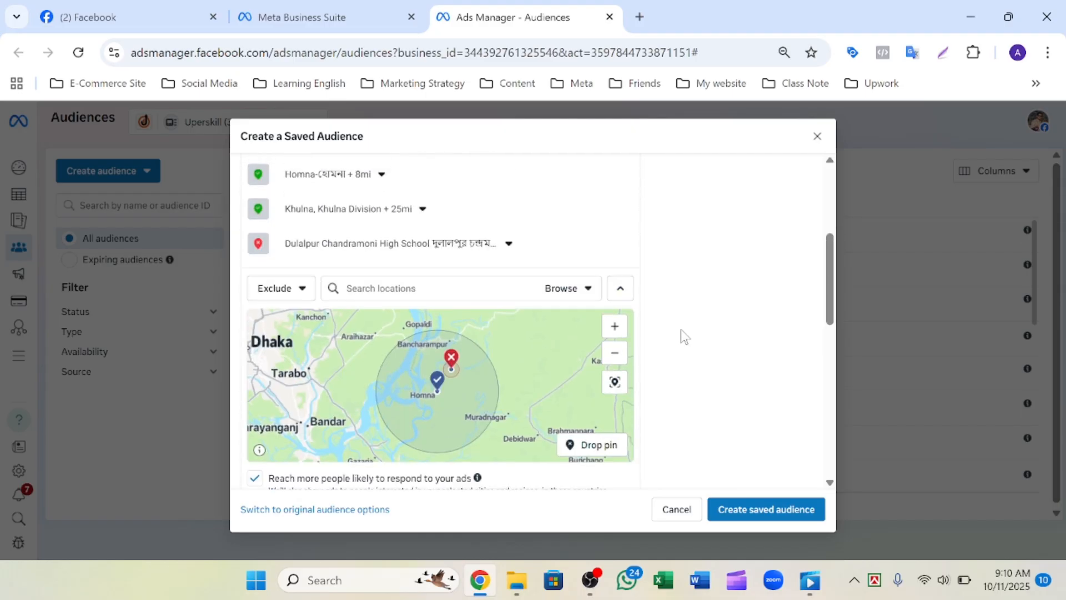
scroll(681, 329, "up", 3)
scroll(681, 329, "down", 5)
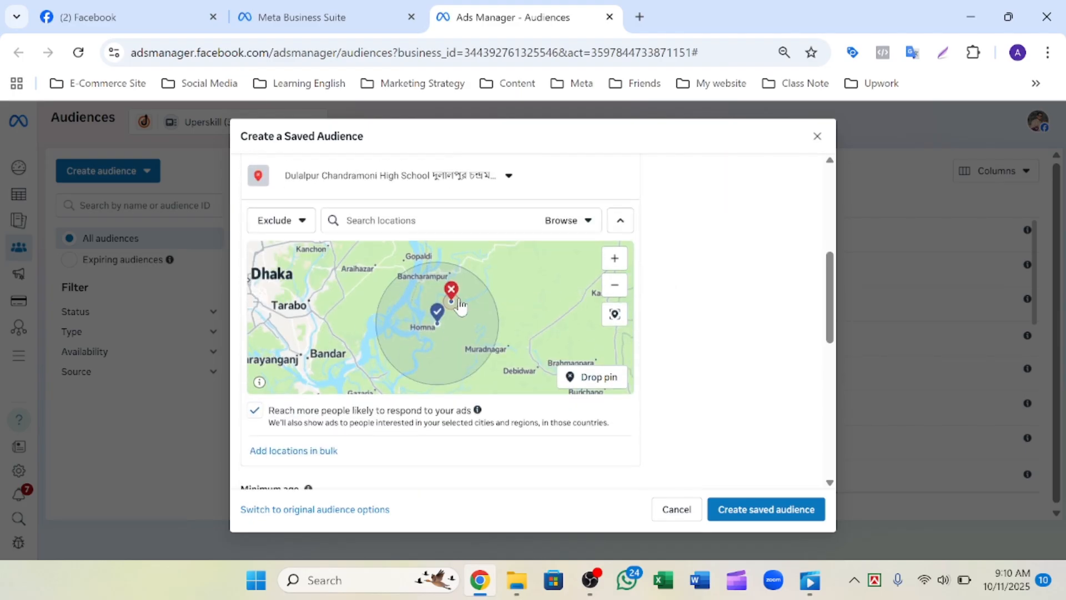
scroll(552, 287, "up", 1)
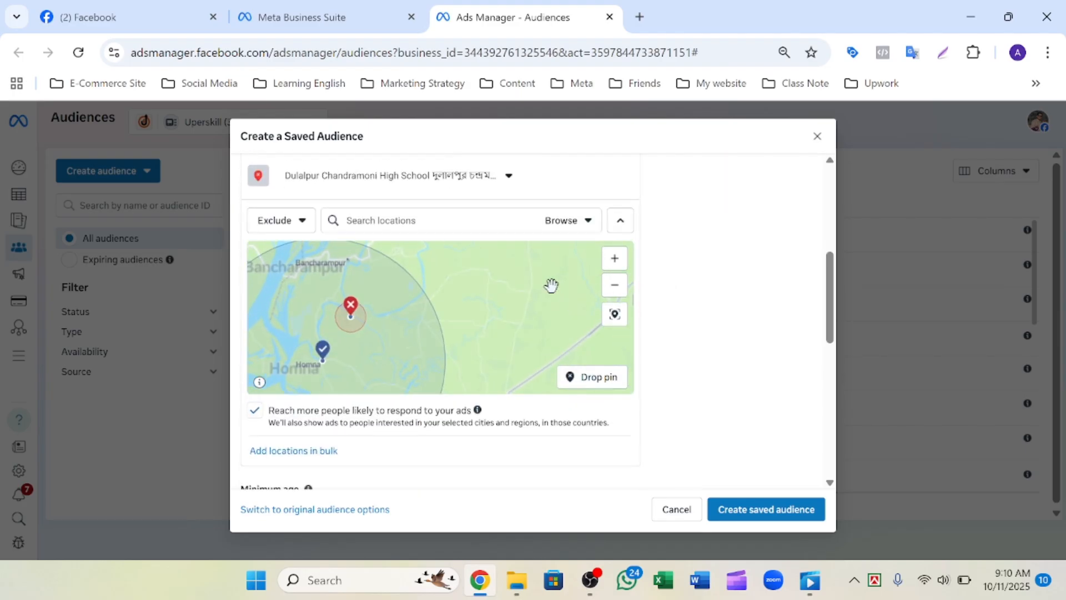
scroll(551, 286, "down", 2)
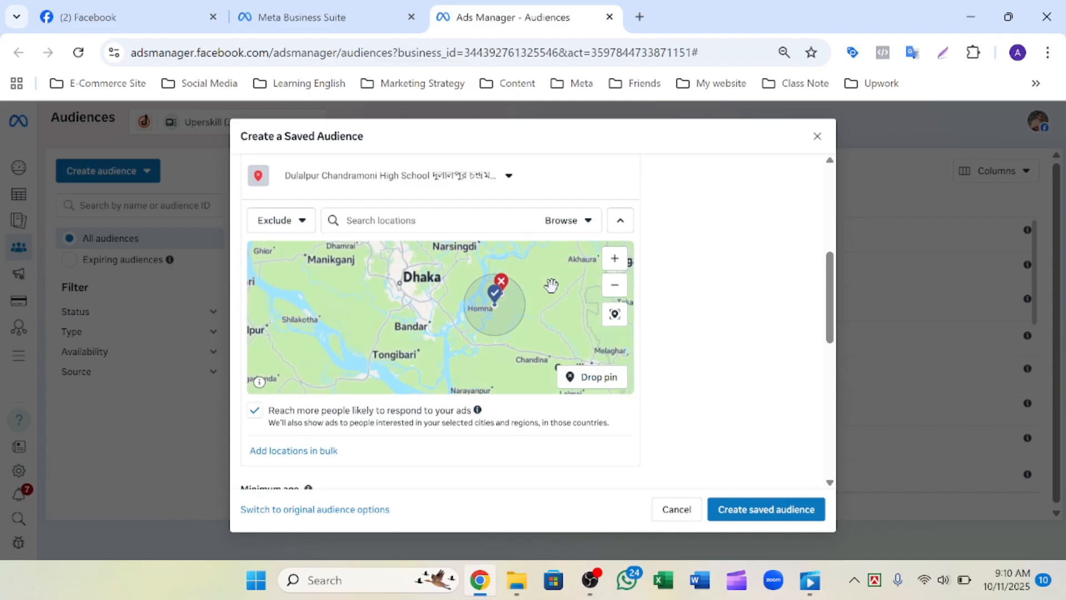
- Drop an exclusion pin on the map near Araihazar, between Dhaka and Homna, and check the area it covers
scroll(551, 286, "up", 1)
scroll(551, 286, "up", 1)
scroll(552, 286, "down", 1)
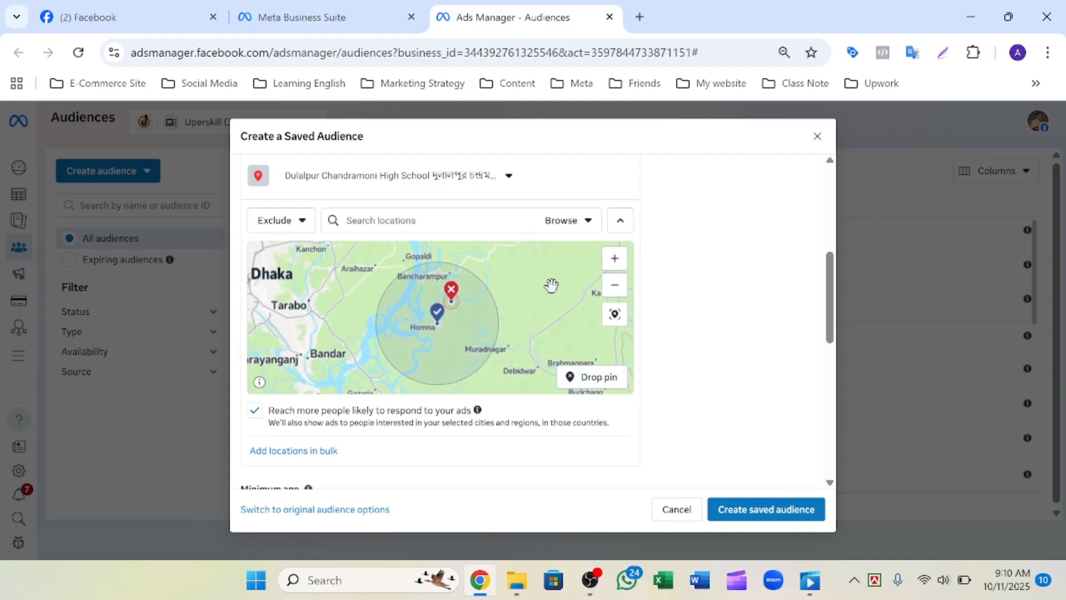
scroll(711, 307, "up", 1)
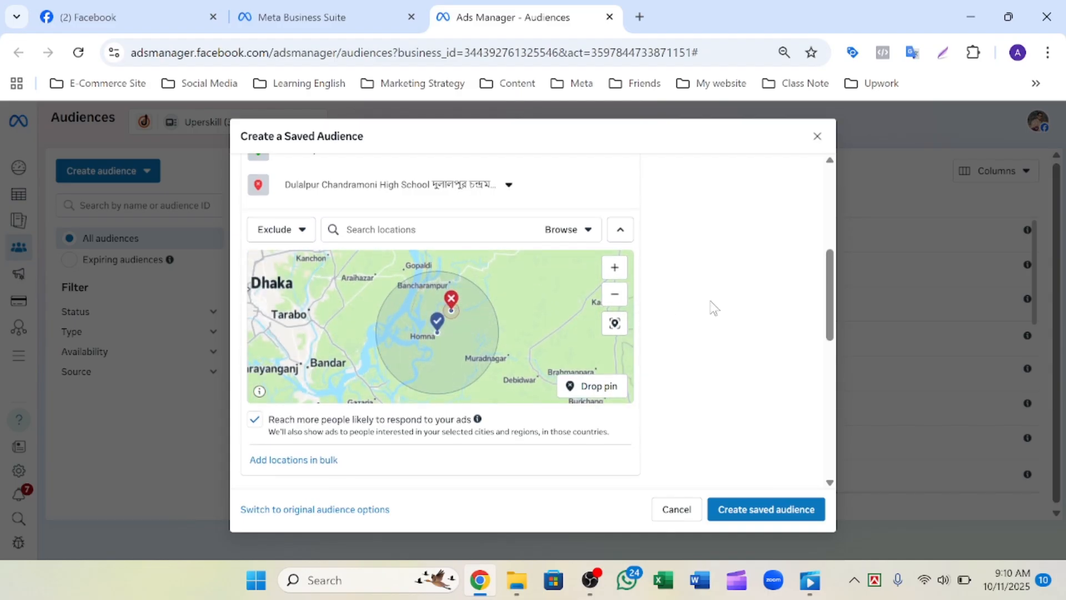
left_click(597, 392)
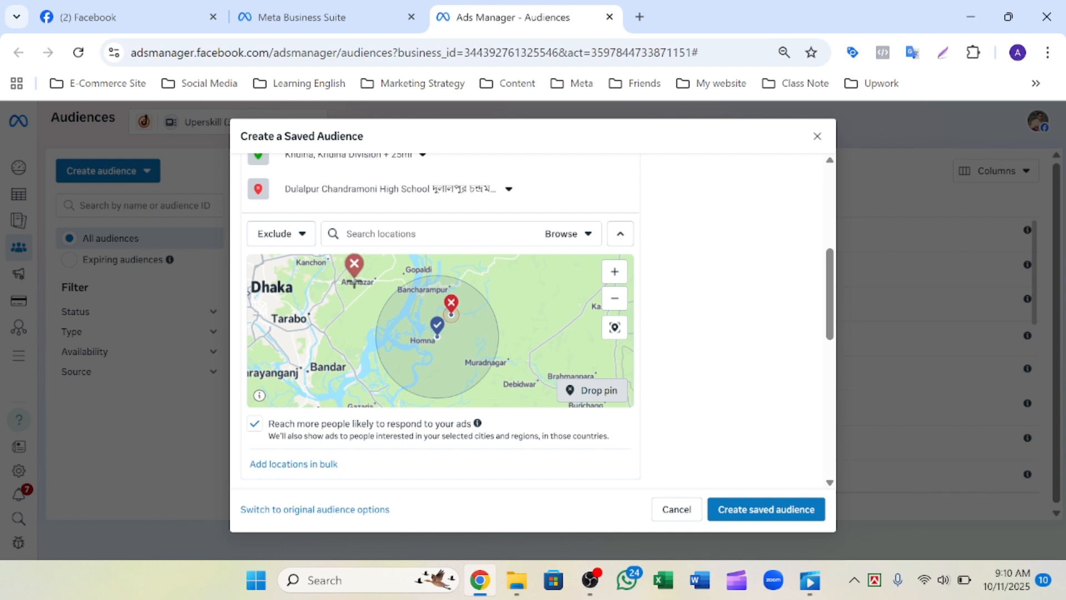
left_click(354, 281)
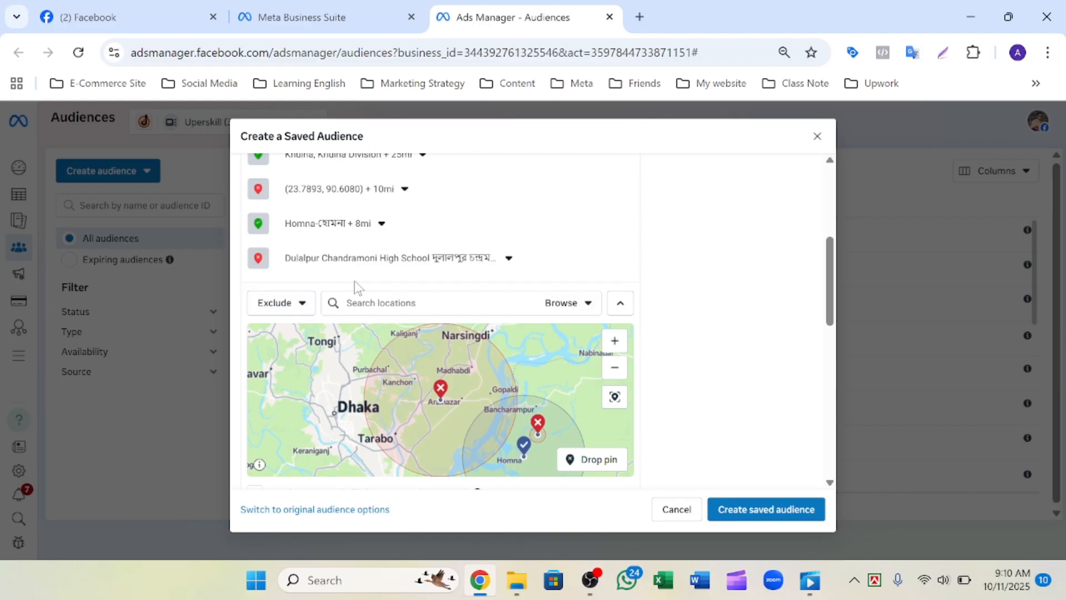
scroll(693, 366, "down", 1)
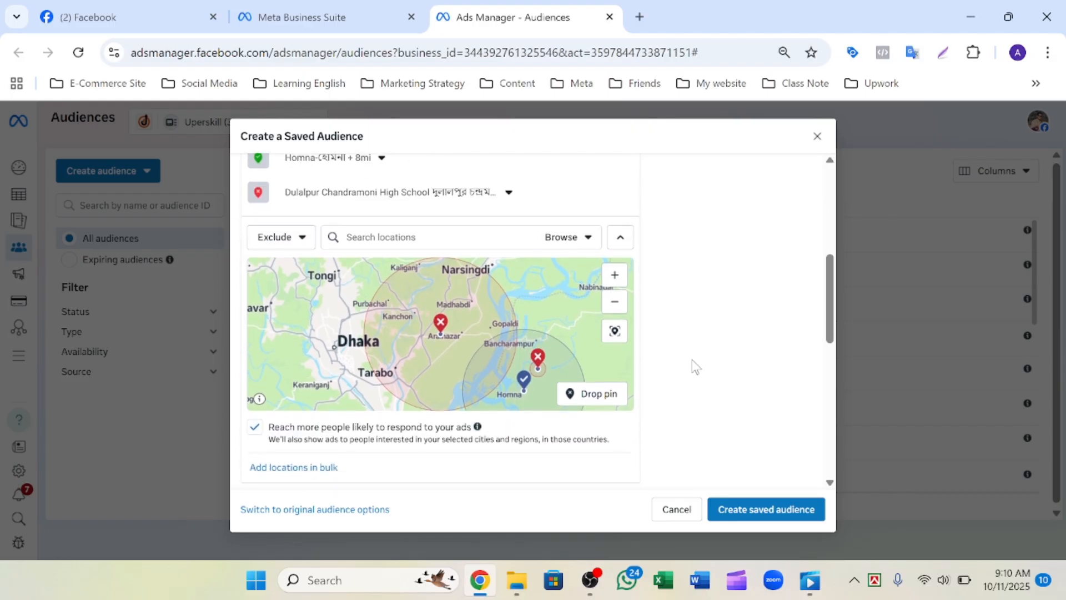
scroll(693, 365, "up", 1)
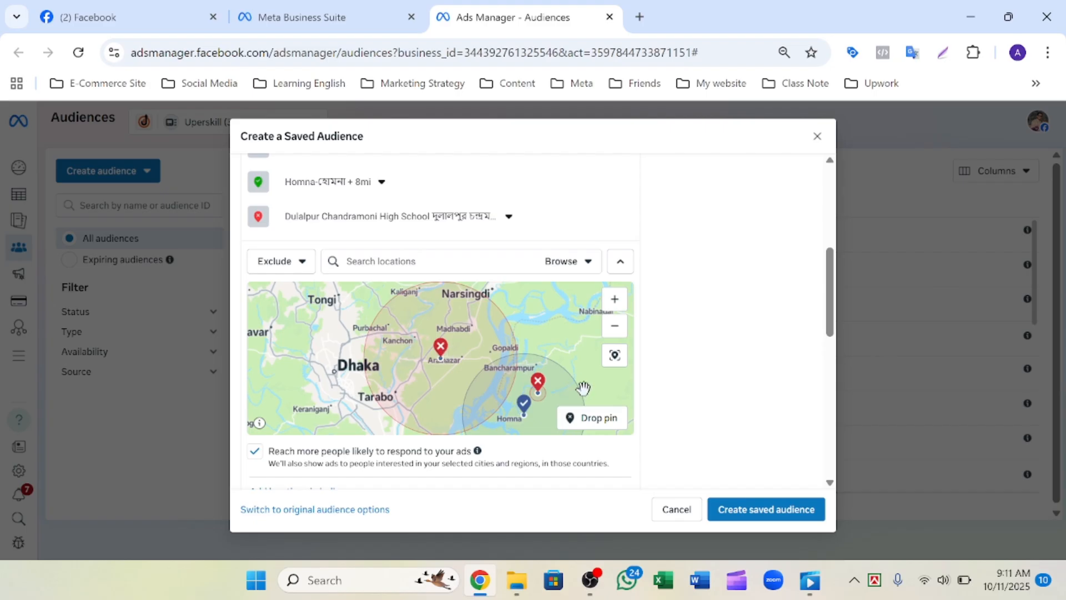
- Remove the dropped exclusion pin and the excluded Dulalpur Chandramoni High School from the audience's locations
left_click(442, 356)
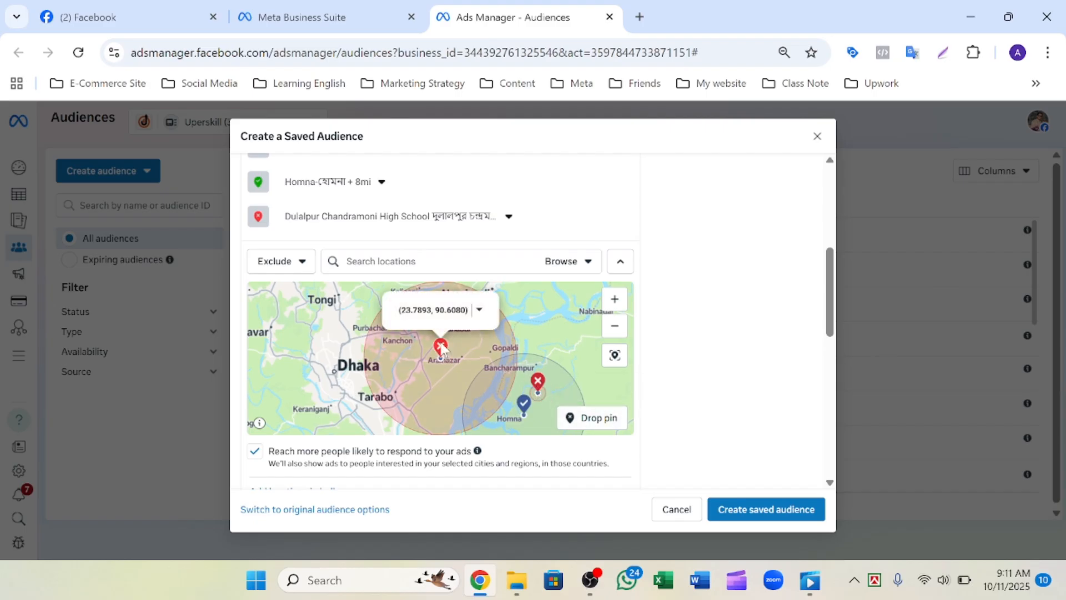
left_click(441, 353)
scroll(671, 274, "up", 1)
scroll(670, 275, "up", 1)
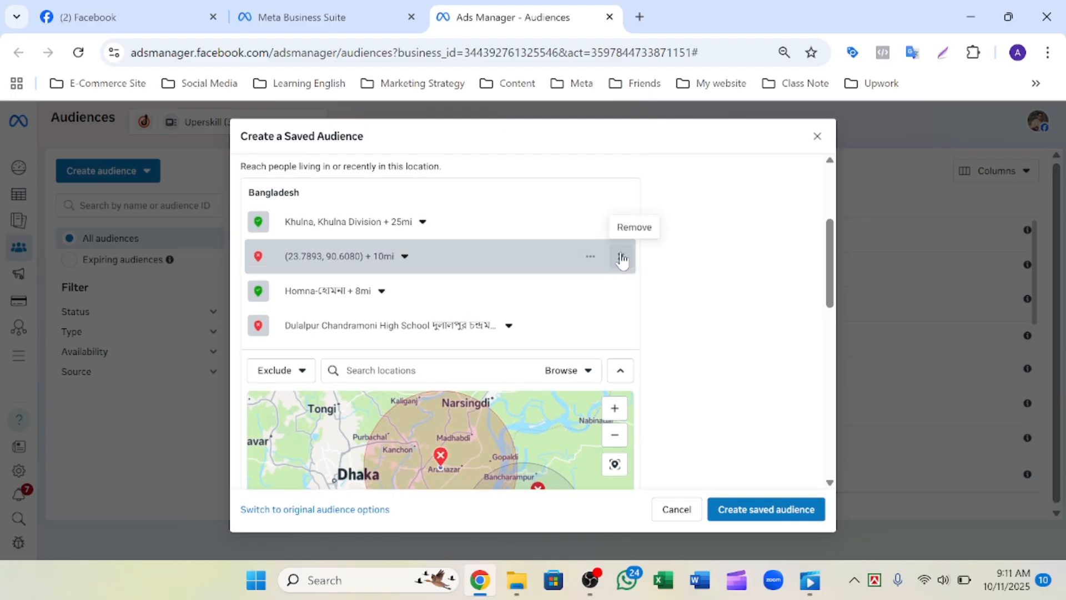
left_click(622, 257)
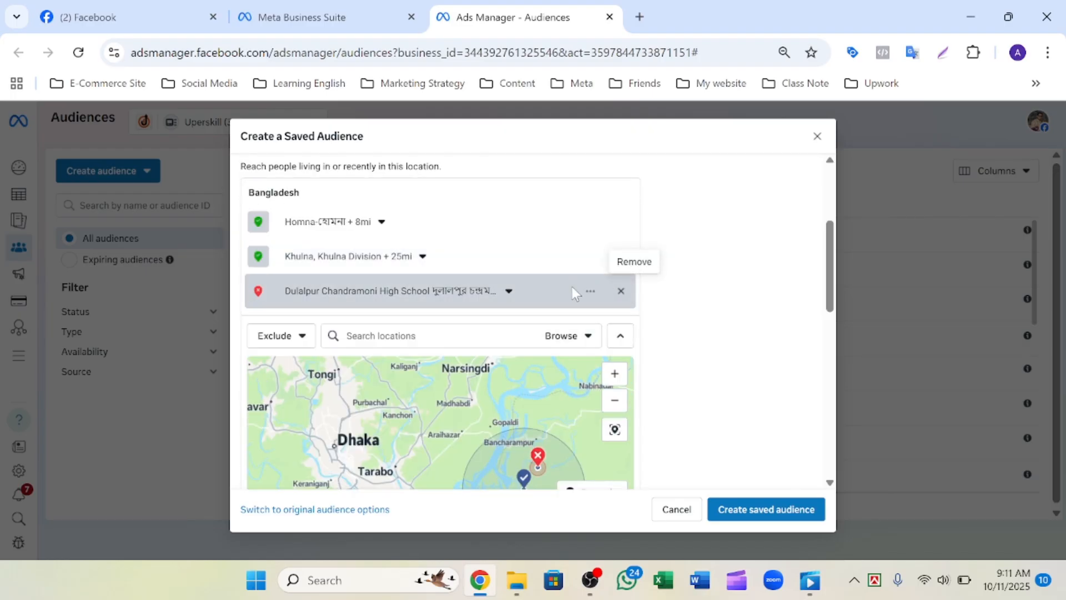
mouse_move(604, 295)
left_click(621, 292)
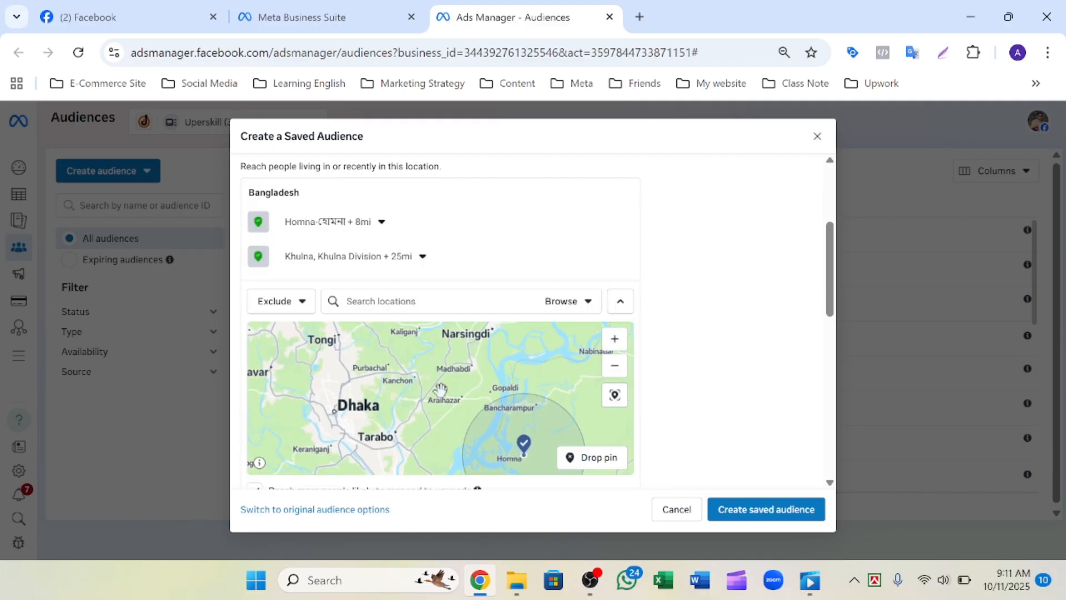
- Switch the location targeting from Exclude to Include
left_click(614, 365)
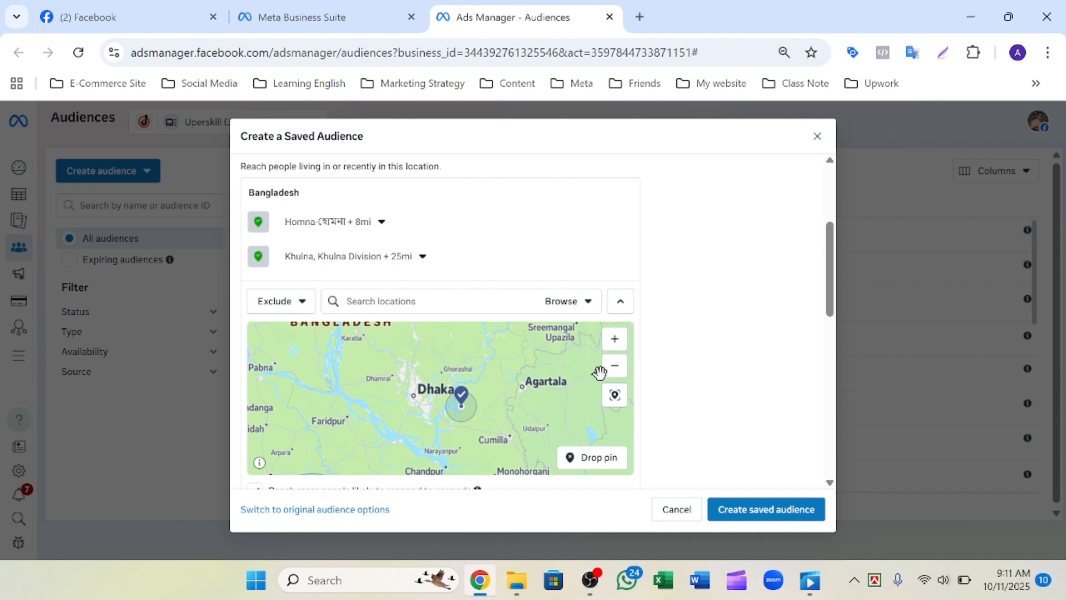
left_click(614, 340)
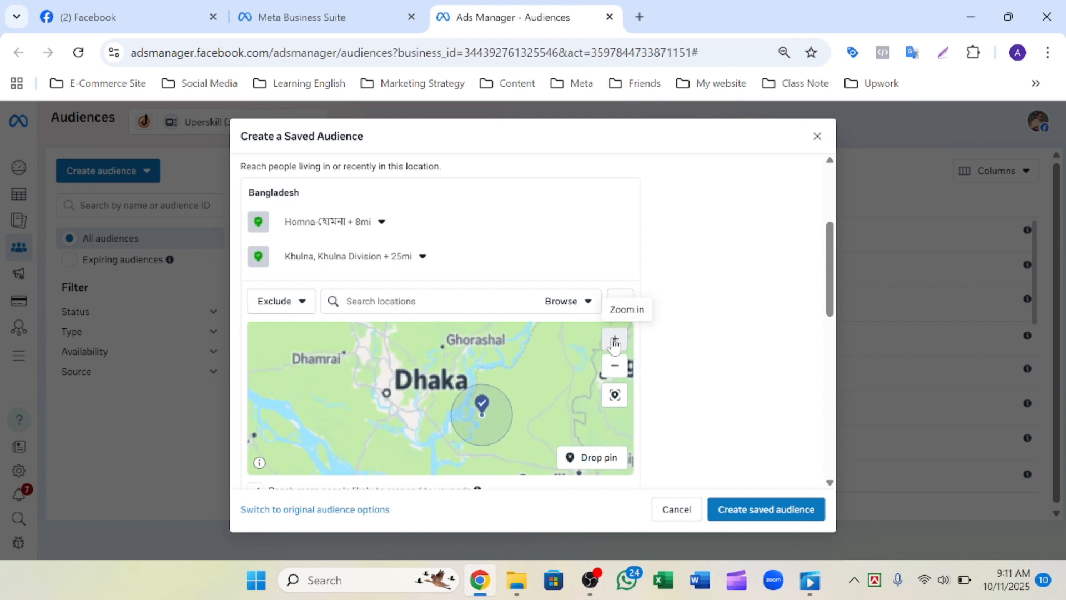
left_click(614, 340)
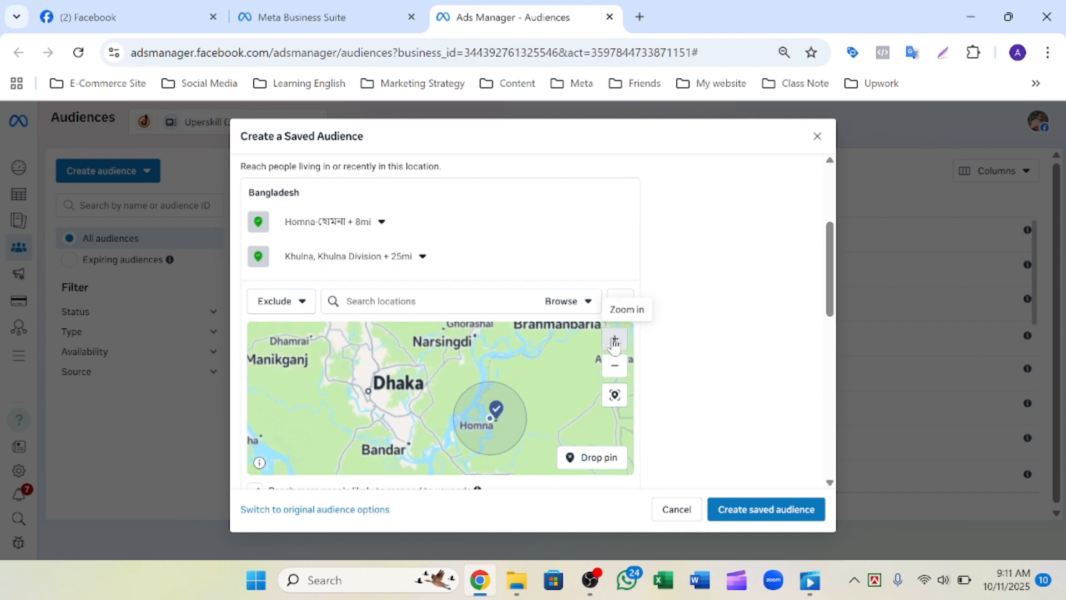
left_click(605, 457)
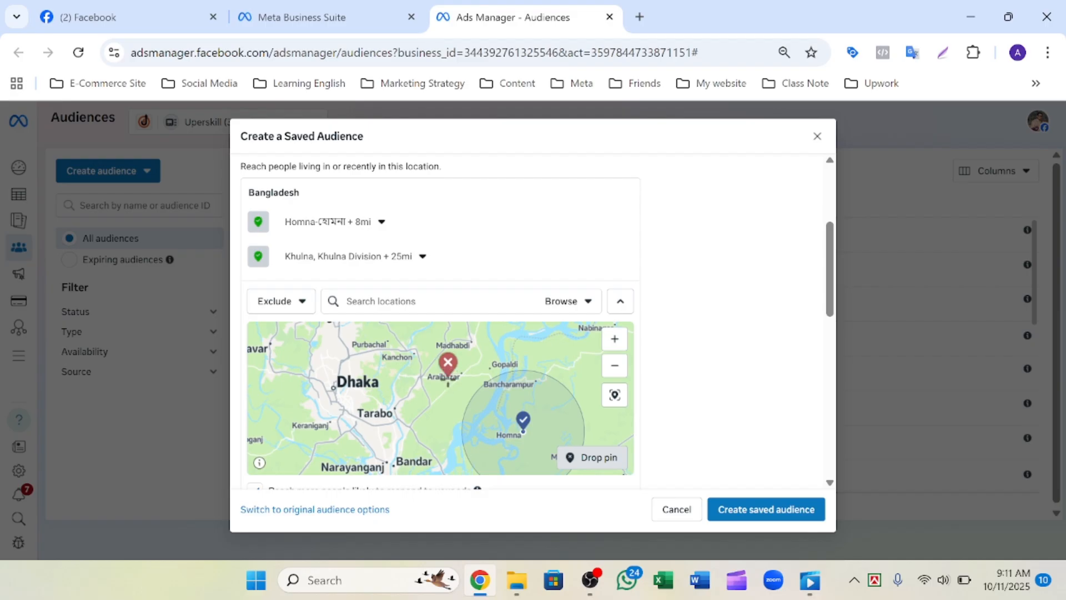
left_click(294, 310)
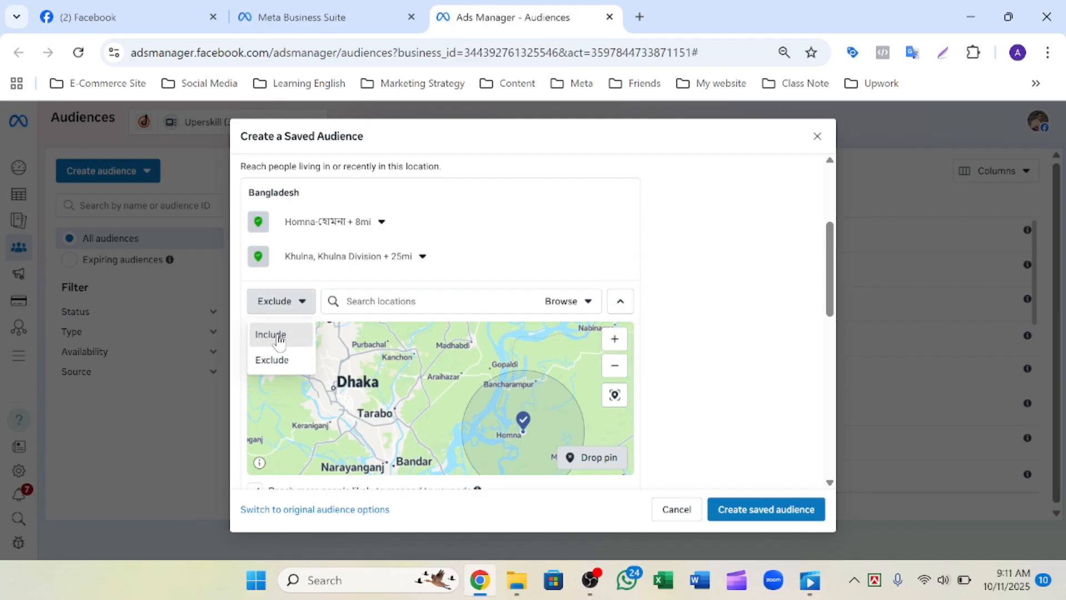
left_click(278, 335)
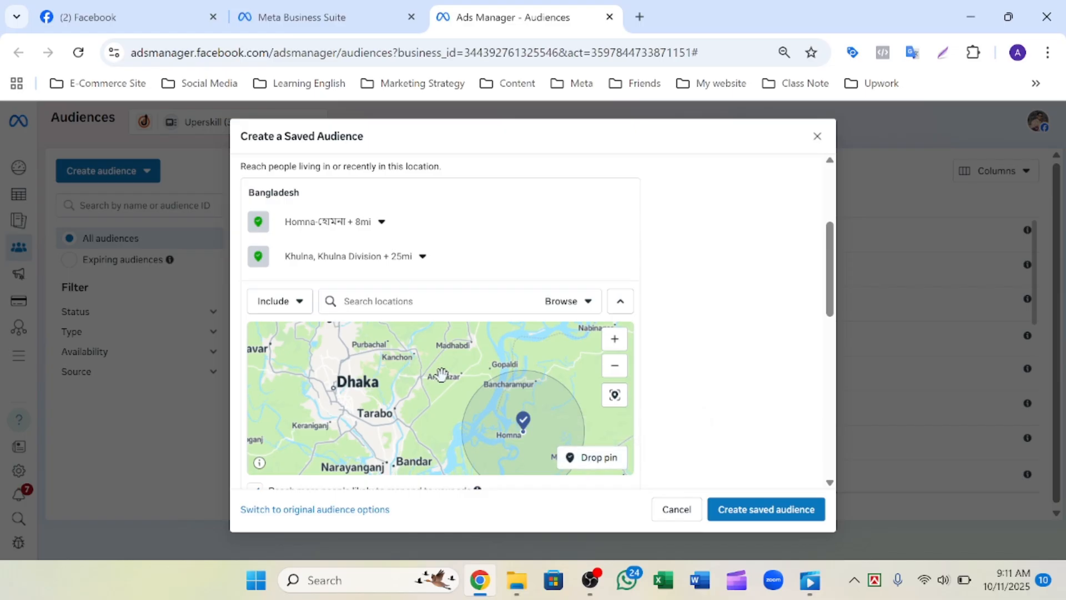
- Drop an inclusion pin on the map near Araihazar and compare its area with Homna's
left_click(599, 465)
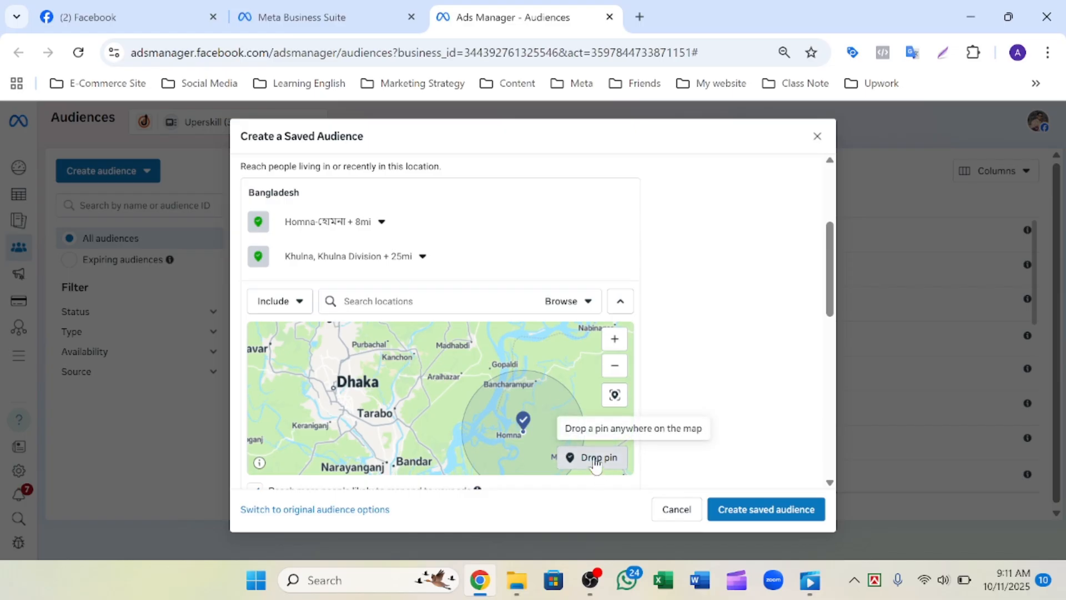
left_click(445, 373)
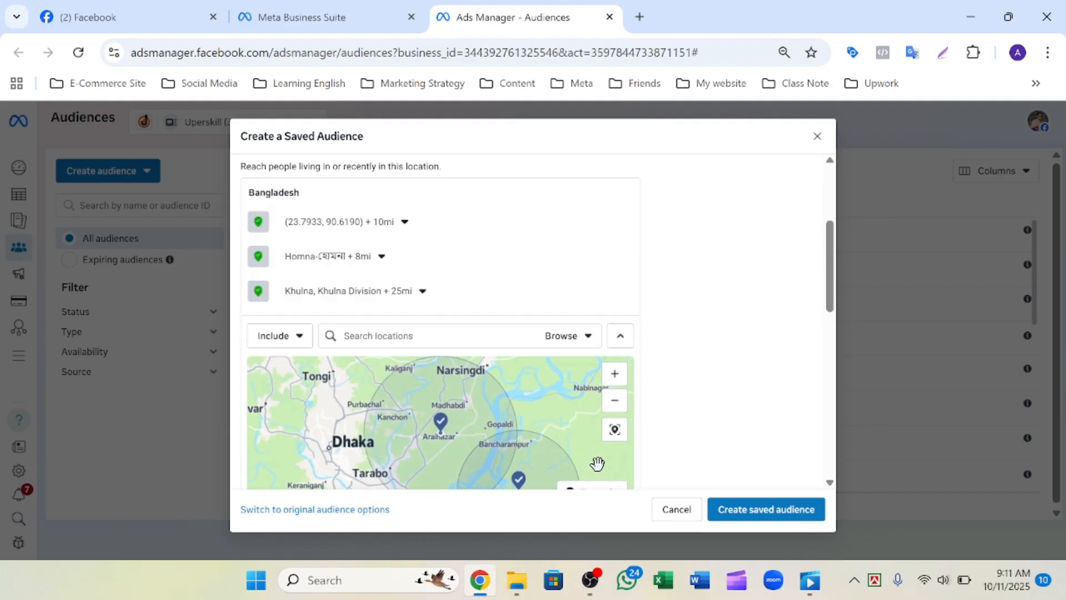
scroll(768, 359, "down", 2)
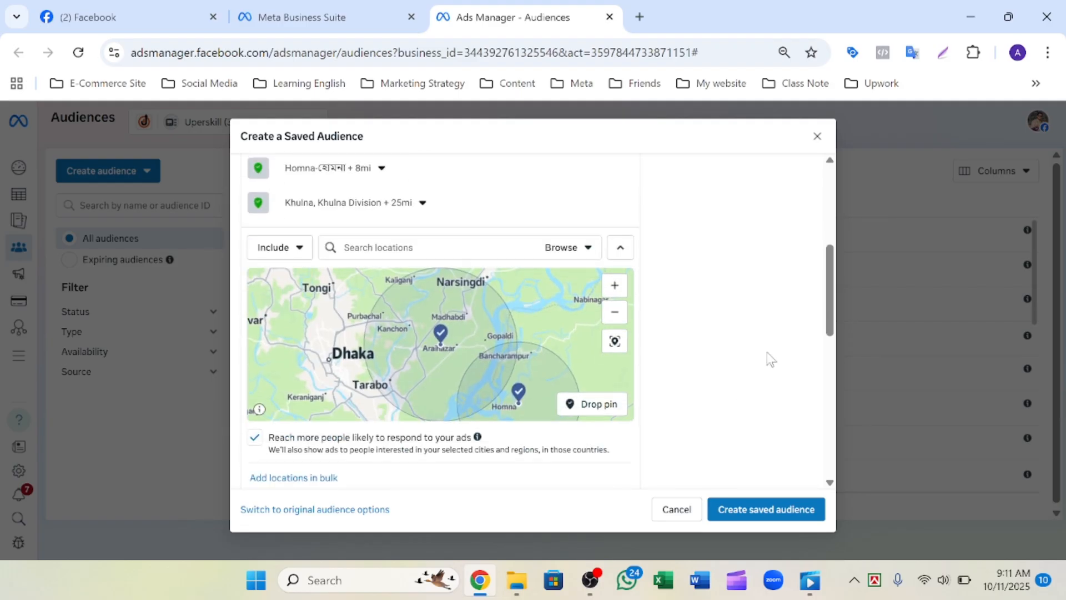
left_click(615, 313)
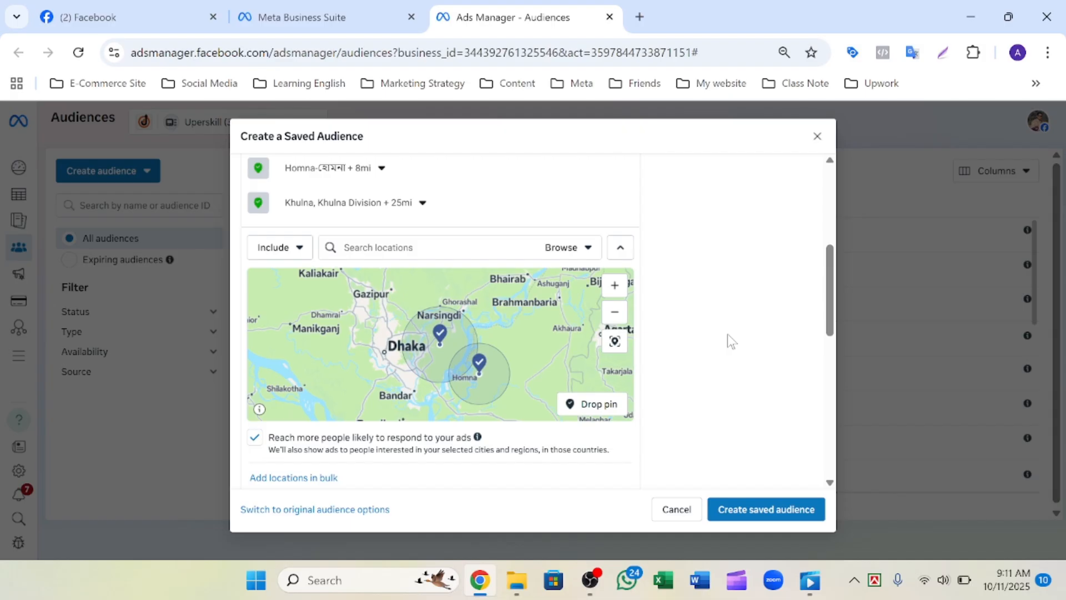
scroll(728, 334, "up", 2)
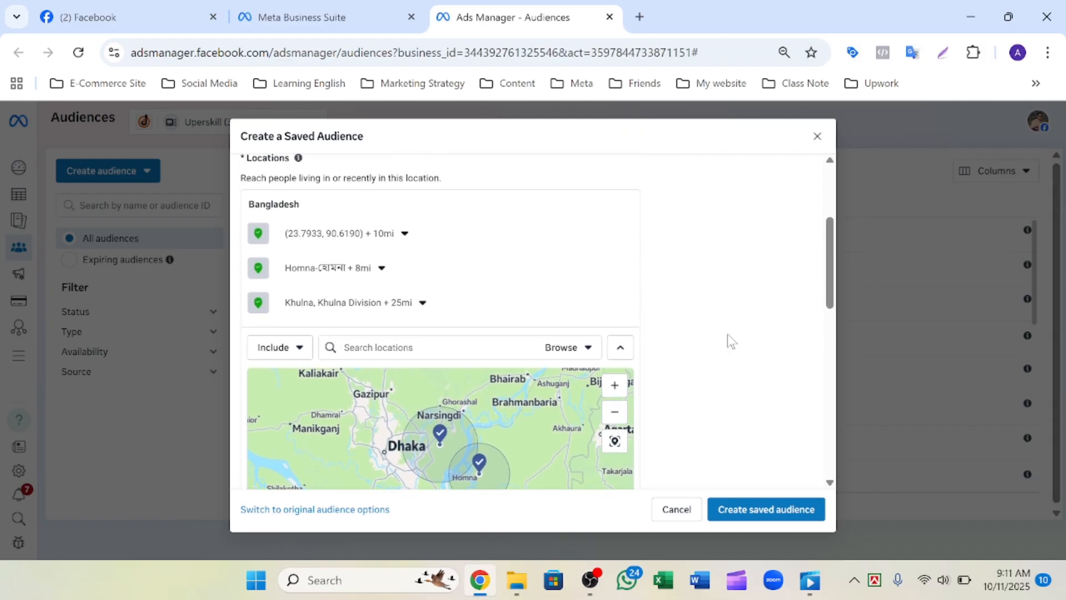
scroll(728, 334, "down", 1)
scroll(728, 334, "up", 1)
scroll(728, 335, "down", 1)
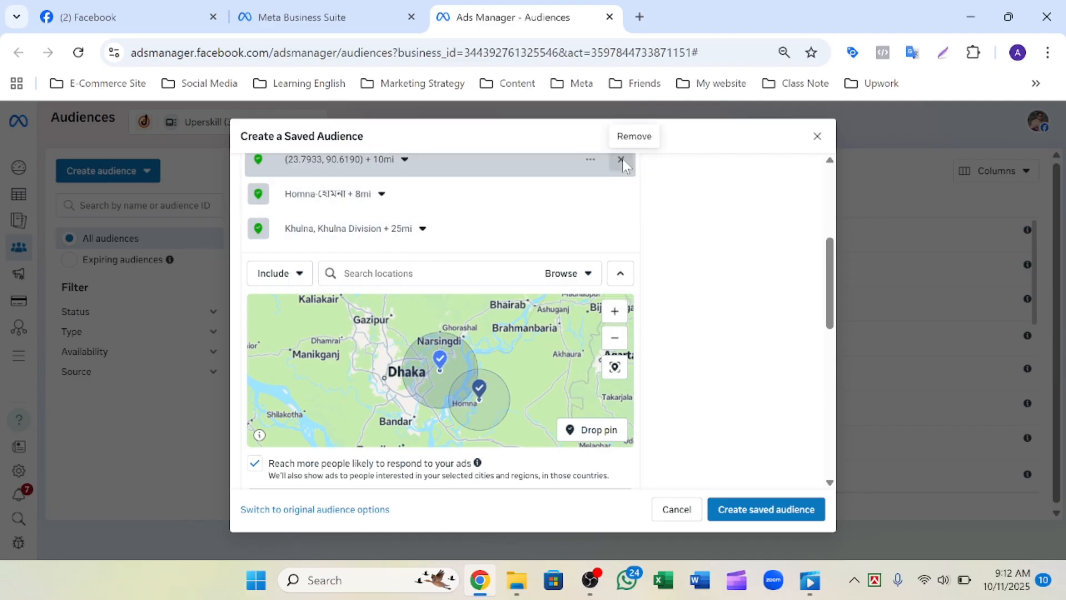
- Remove the dropped inclusion pin and Khulna, Khulna Division from the included locations
left_click(623, 159)
scroll(742, 354, "down", 1)
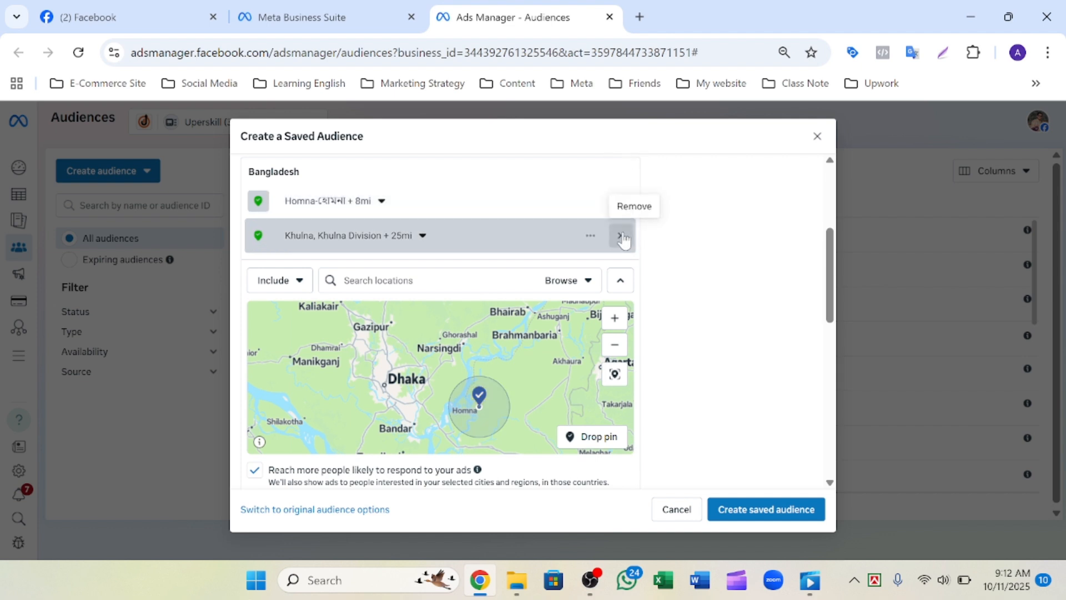
left_click(621, 236)
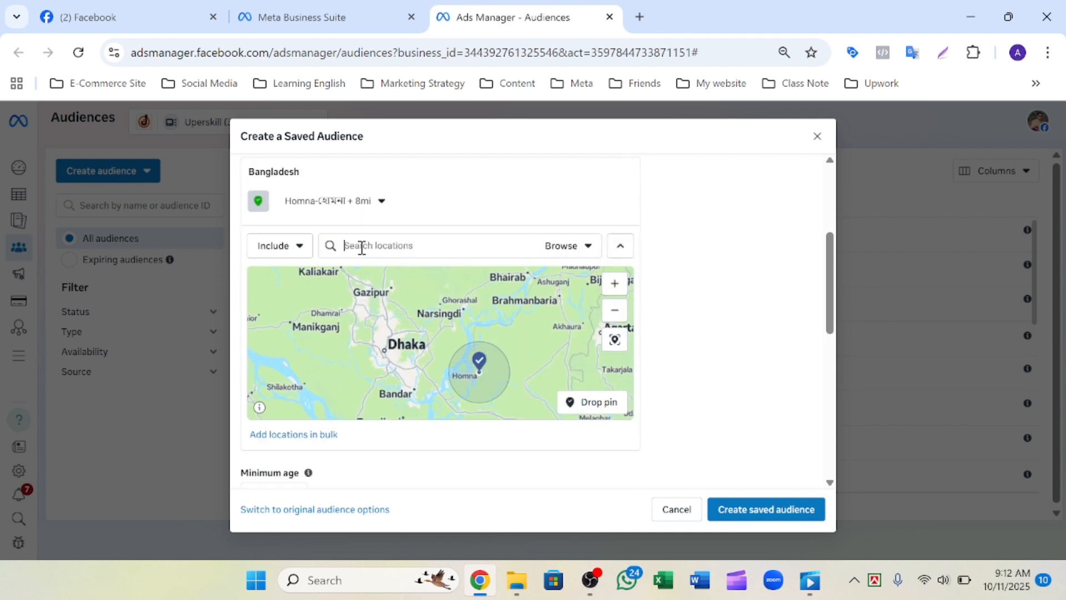
- Search for "comilla", include the city Comilla, Chittagong Division, and review its area and the suggestion below the map
type("comilla")
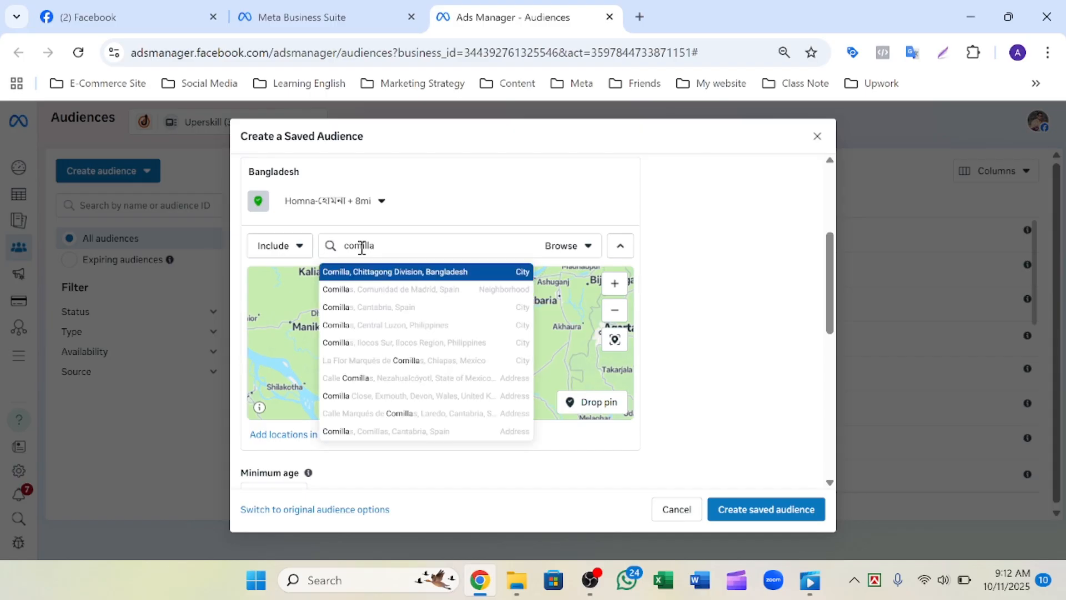
left_click(380, 276)
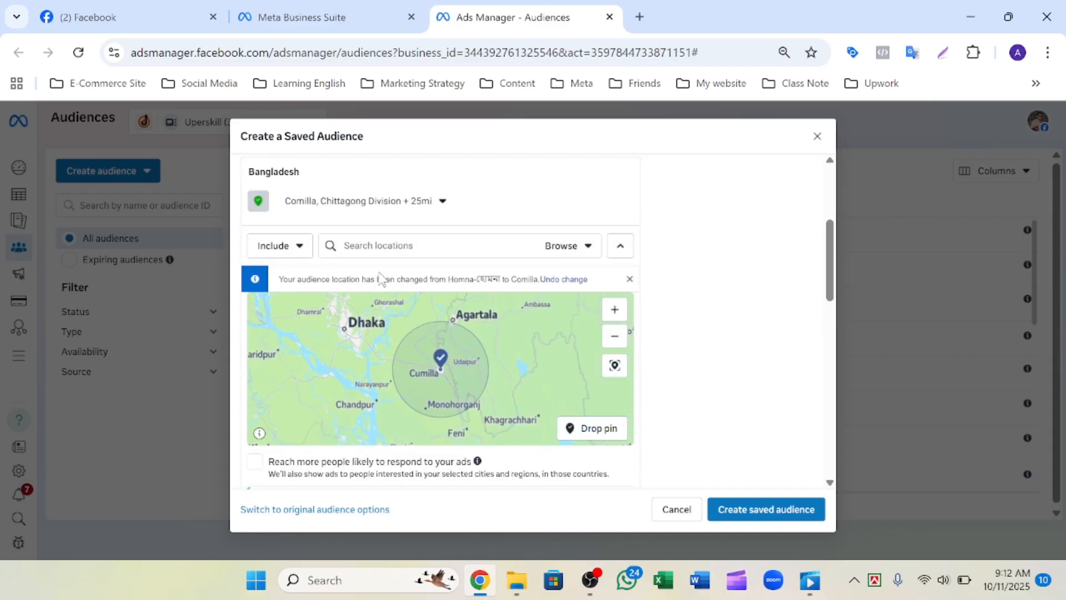
scroll(689, 318, "up", 1)
scroll(689, 318, "down", 2)
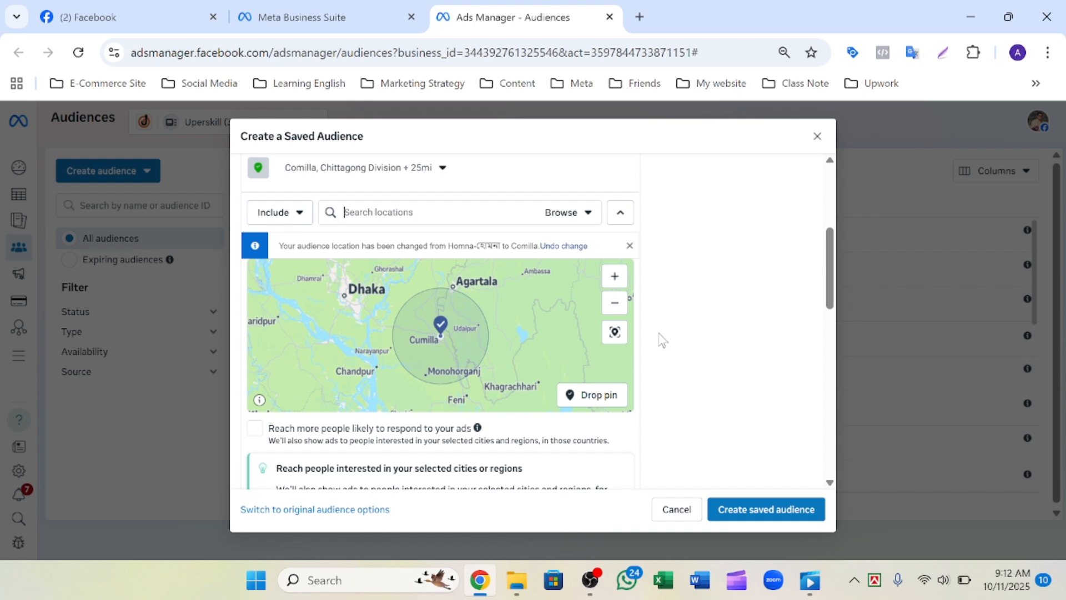
scroll(661, 339, "down", 1)
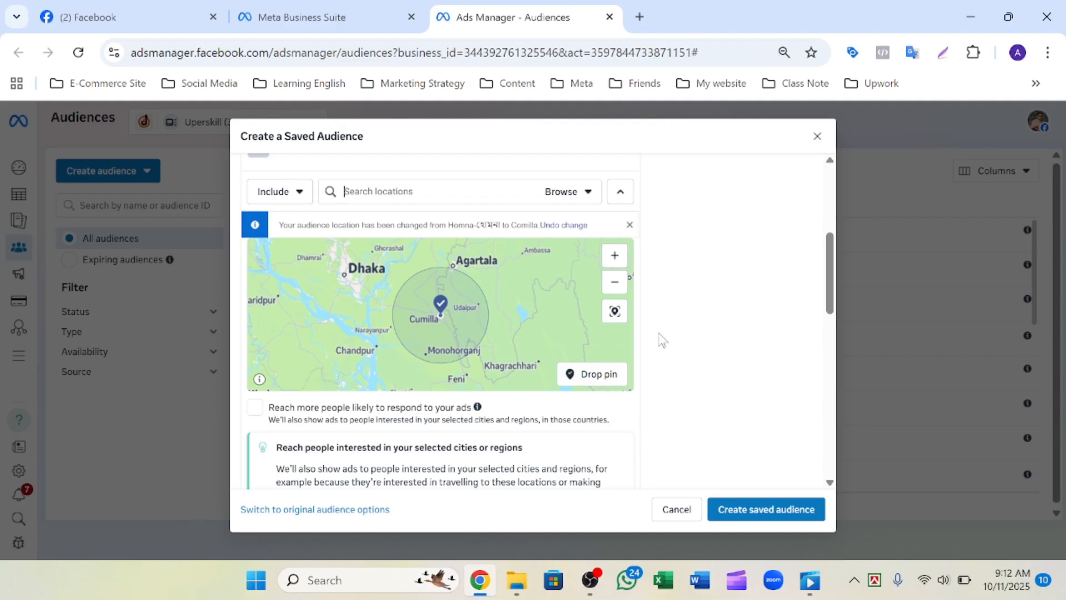
scroll(661, 339, "down", 2)
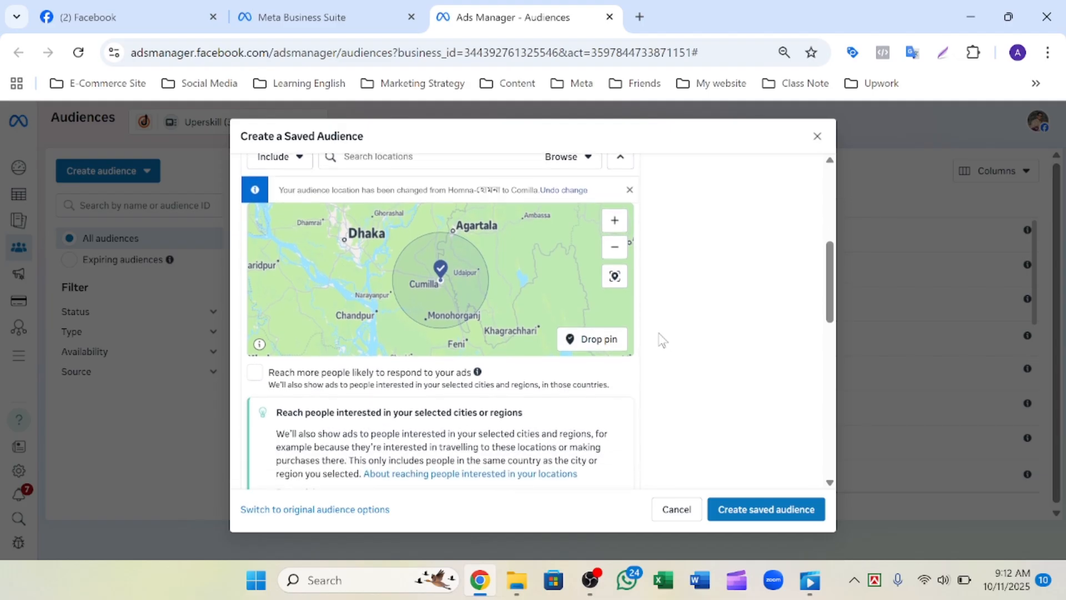
scroll(661, 339, "down", 1)
scroll(661, 339, "down", 4)
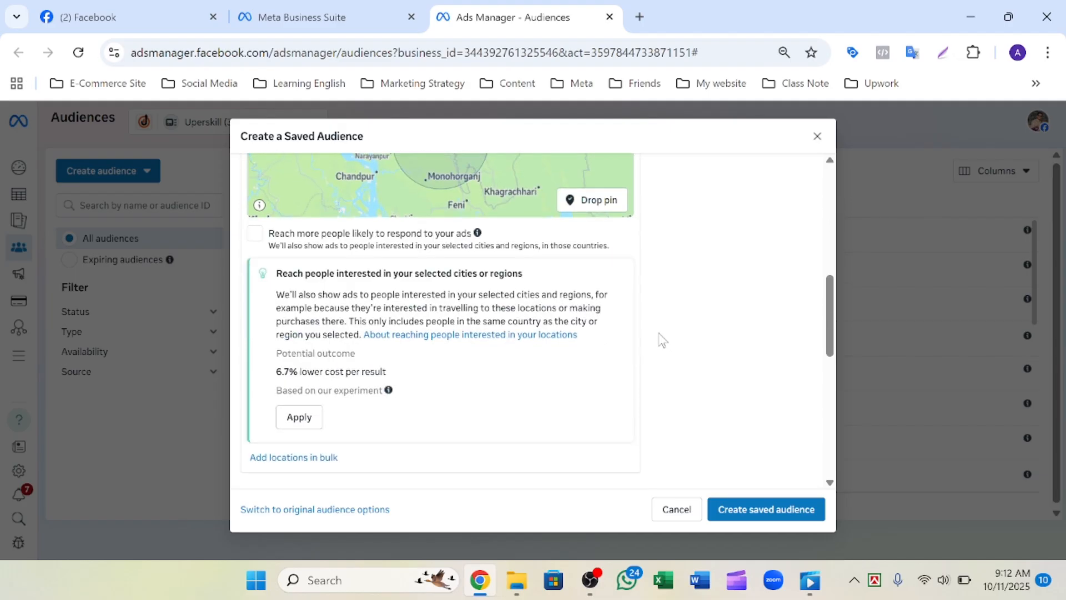
scroll(661, 340, "up", 6)
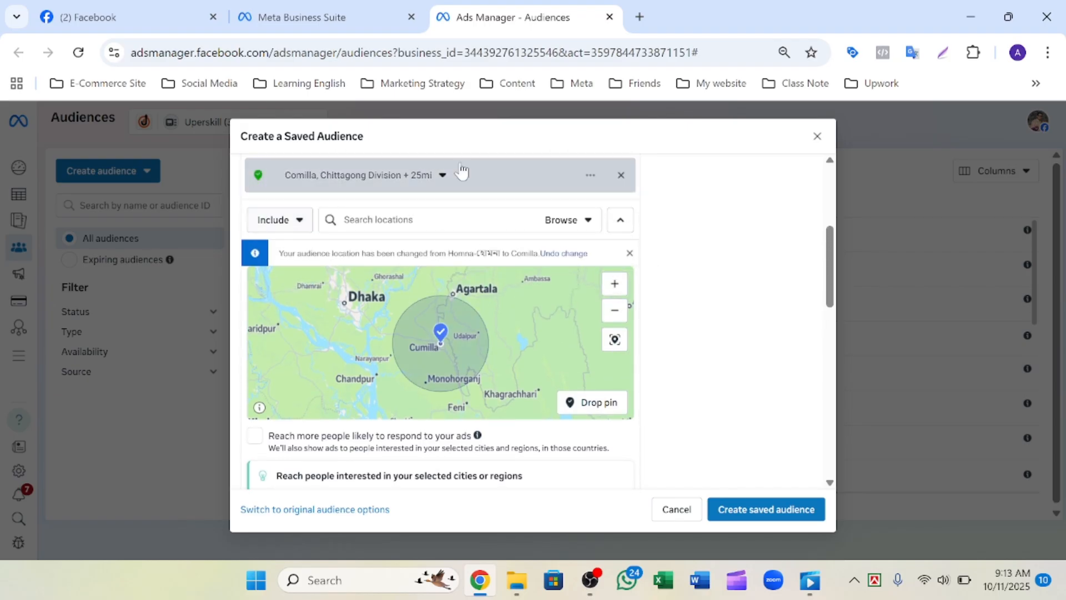
- Search for "homna" and include the place Homna-হোমনা in Bangladesh in place of Comilla
scroll(713, 300, "up", 1)
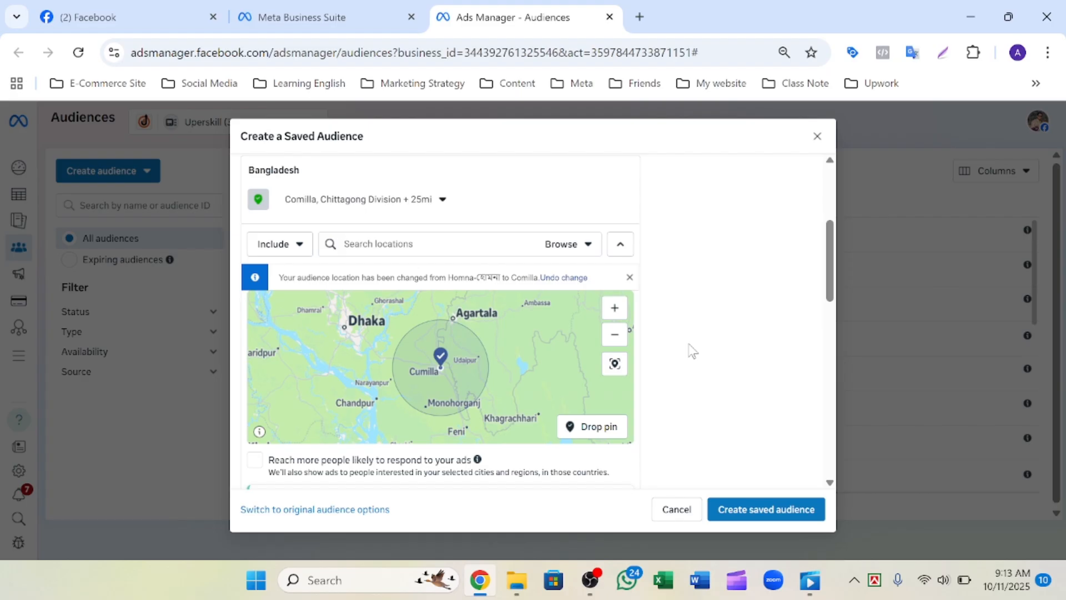
scroll(693, 350, "up", 1)
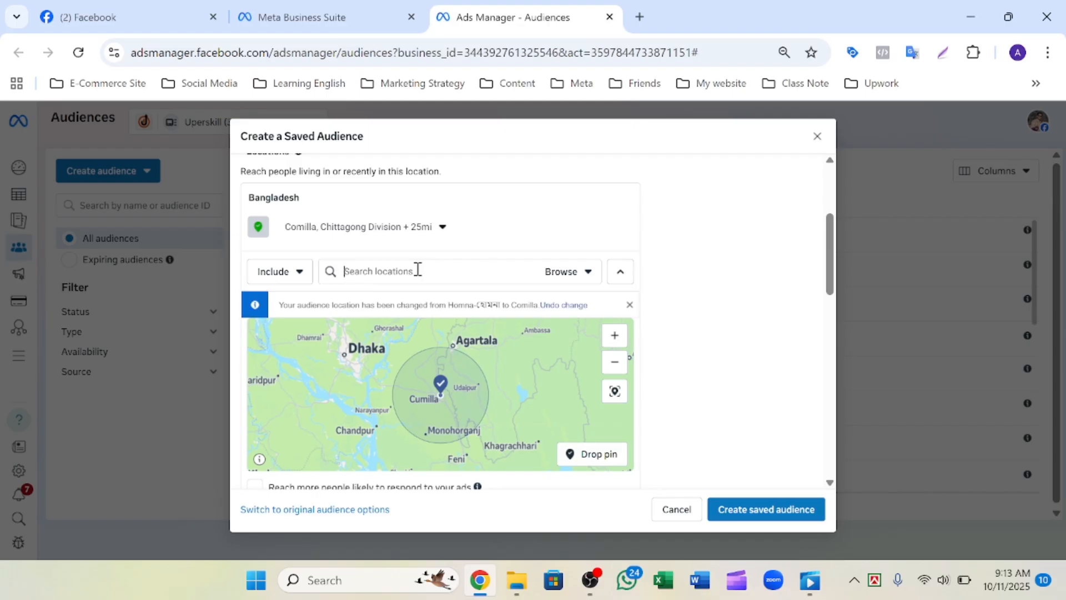
type("homna")
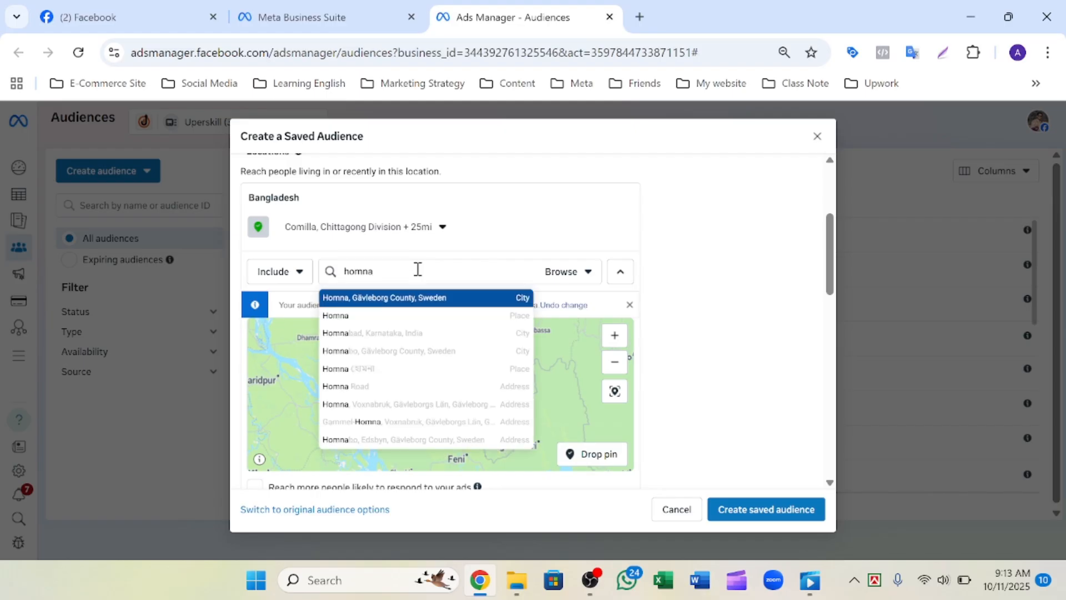
left_click(372, 369)
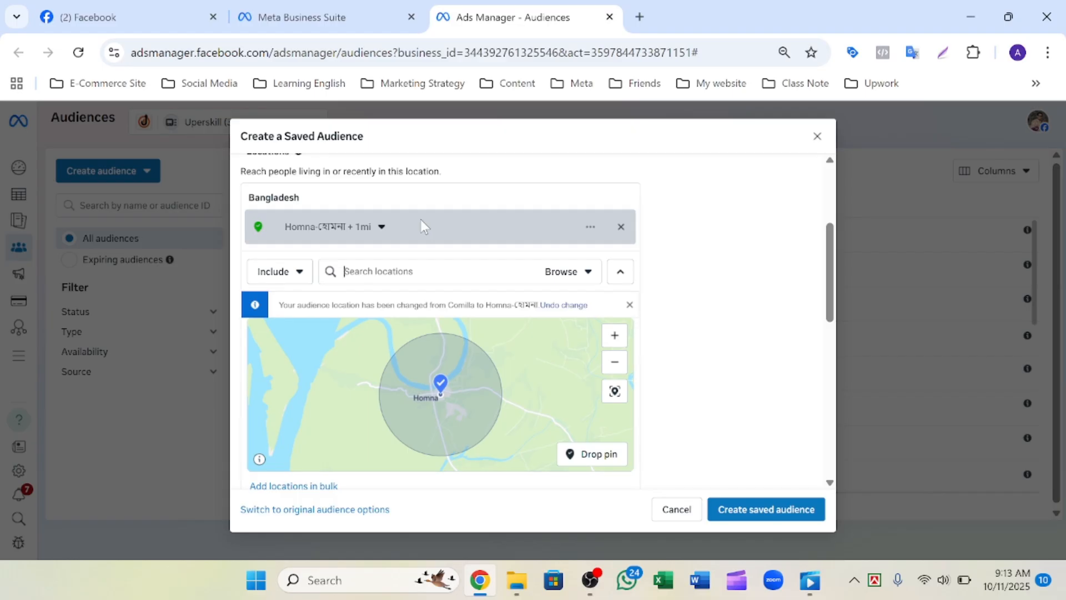
- Search for "comilla", include the city Comilla, Chittagong Division, in place of Homna, and check its map area and estimated audience size
left_click(413, 272)
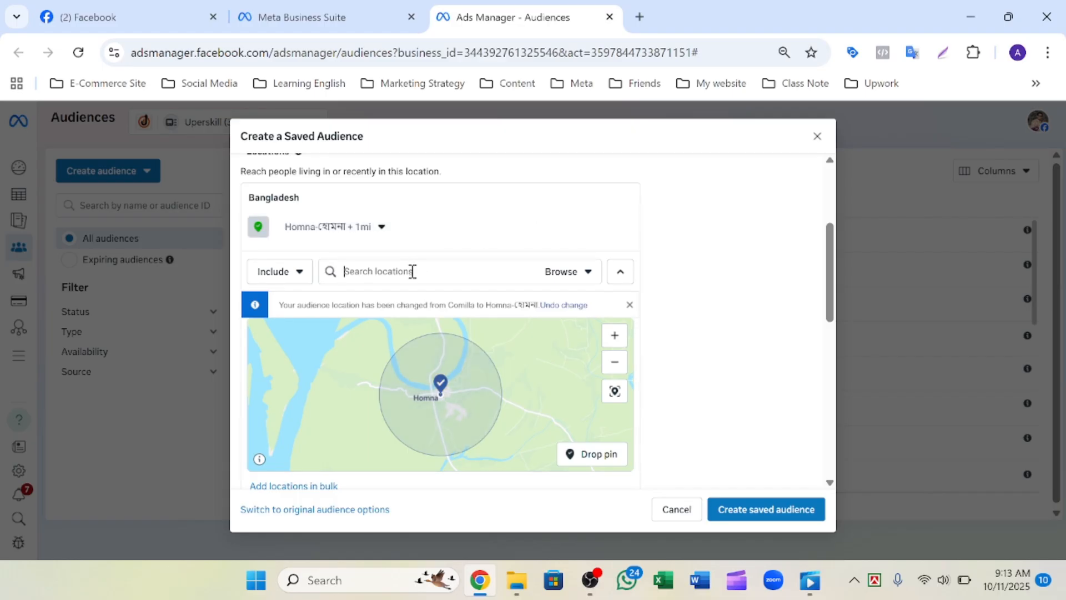
type("comilla")
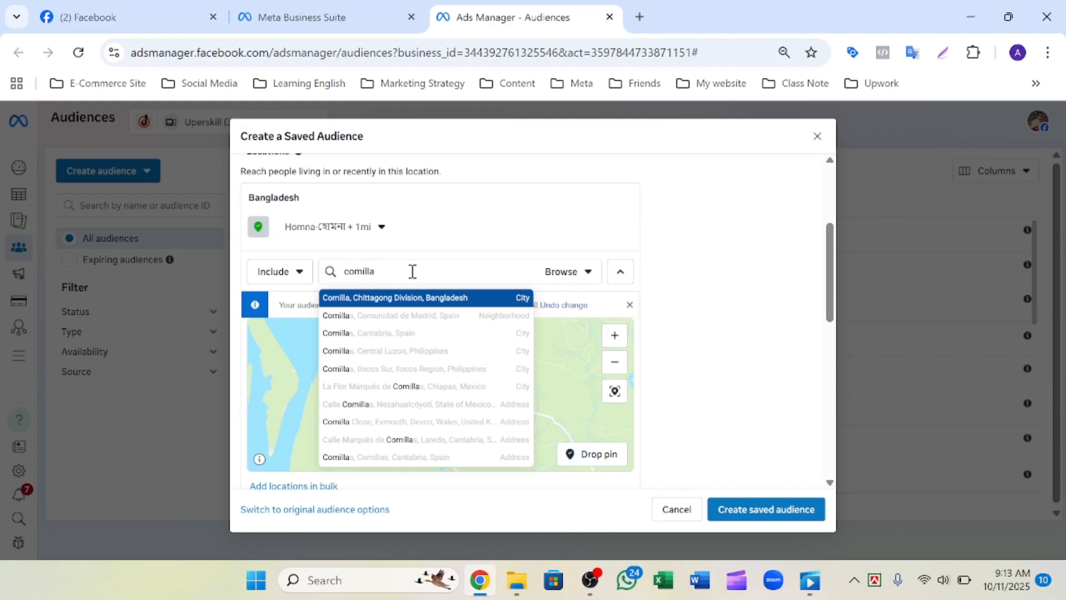
left_click(413, 299)
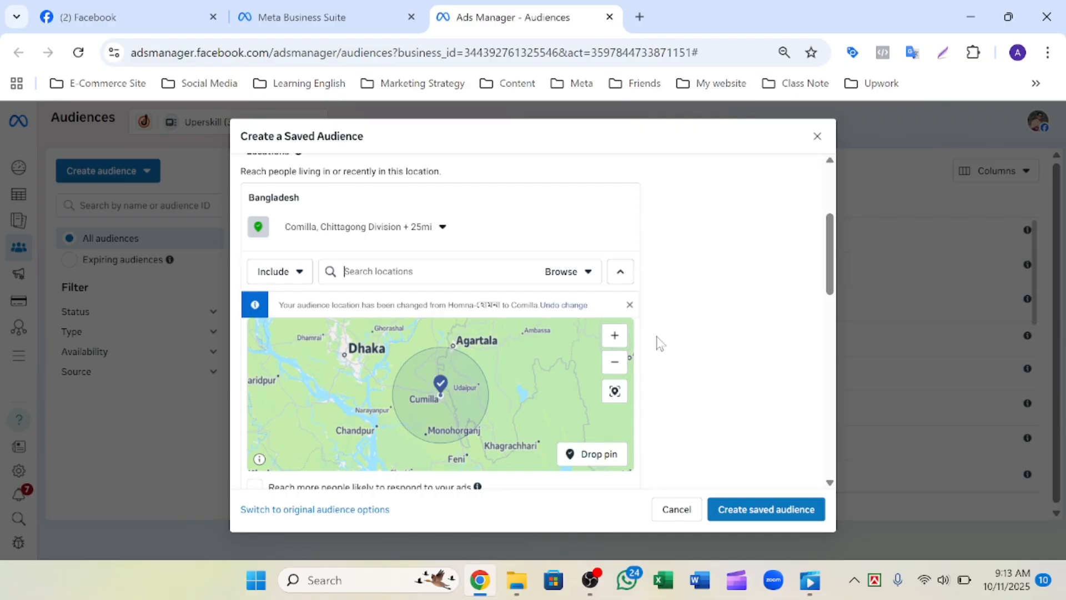
scroll(658, 344, "down", 1)
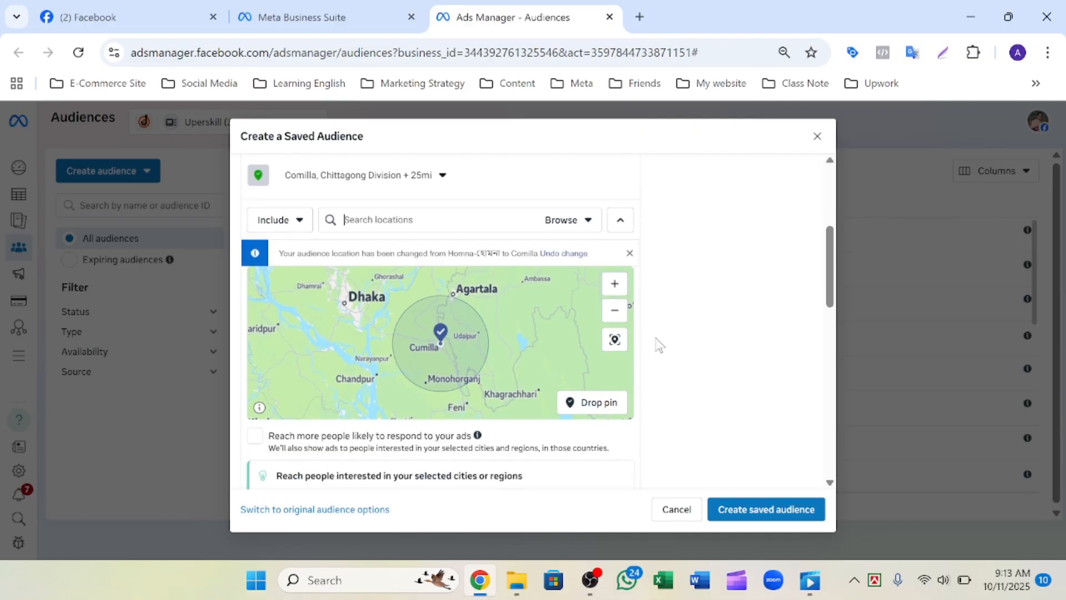
scroll(659, 345, "up", 1)
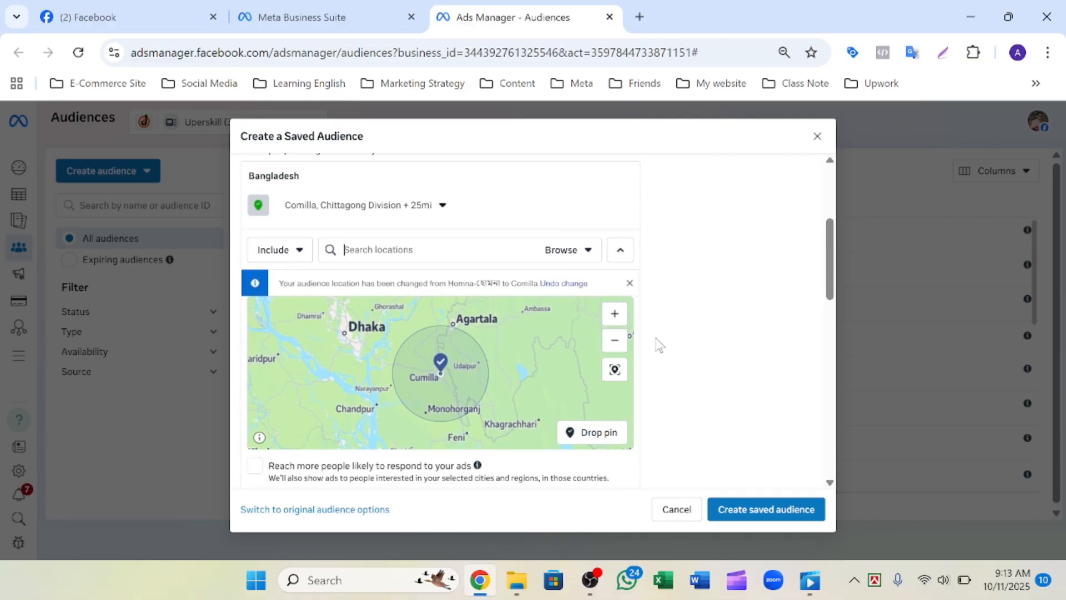
scroll(658, 344, "up", 4)
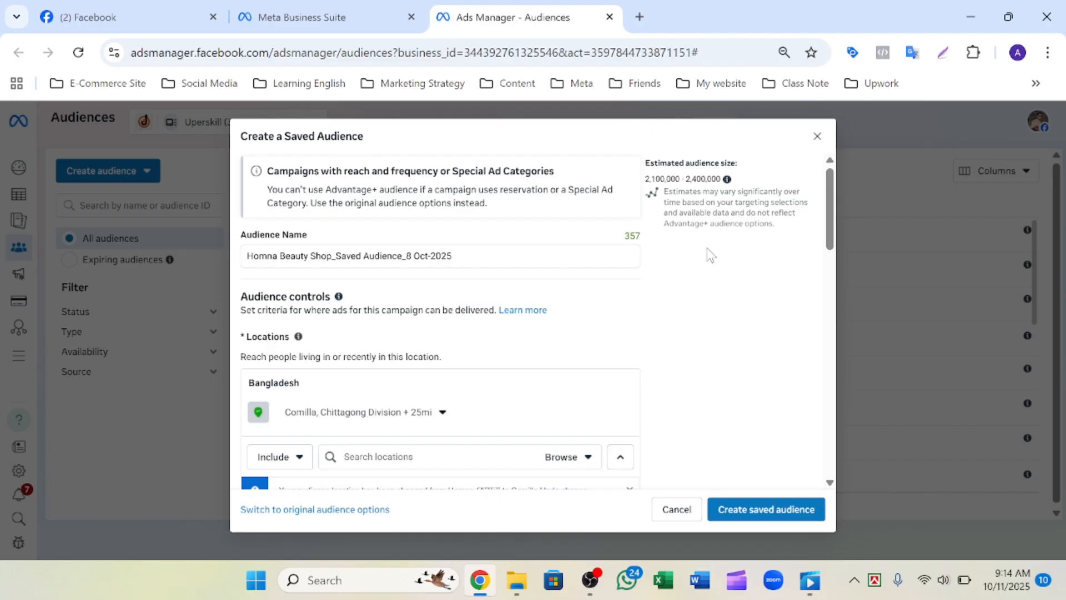
- Review the available minimum age choices and the setting's explanation, keeping the minimum age at 18
scroll(711, 256, "down", 9)
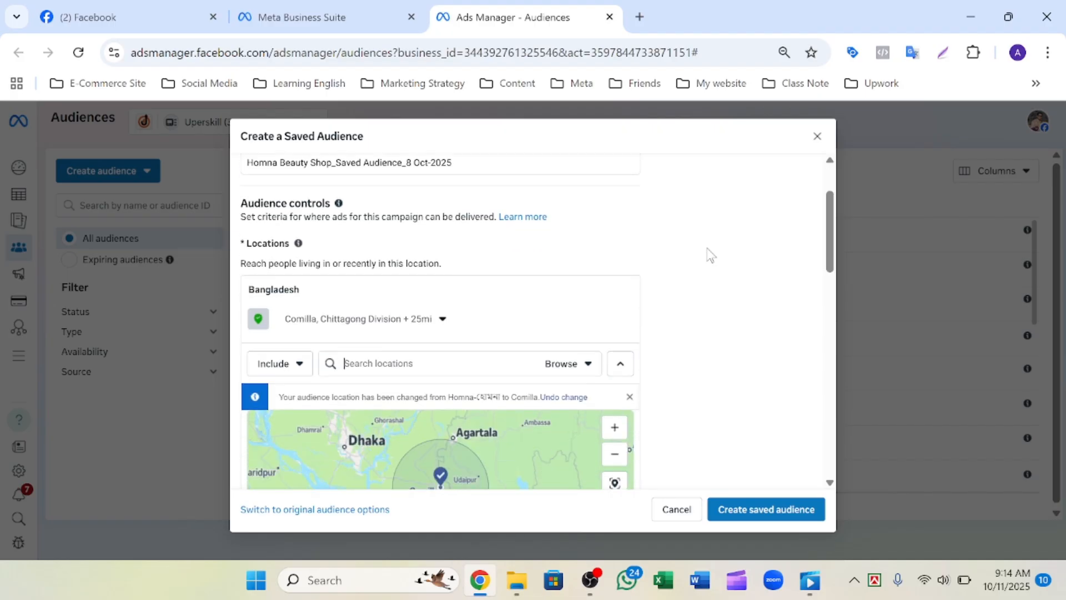
scroll(711, 255, "down", 3)
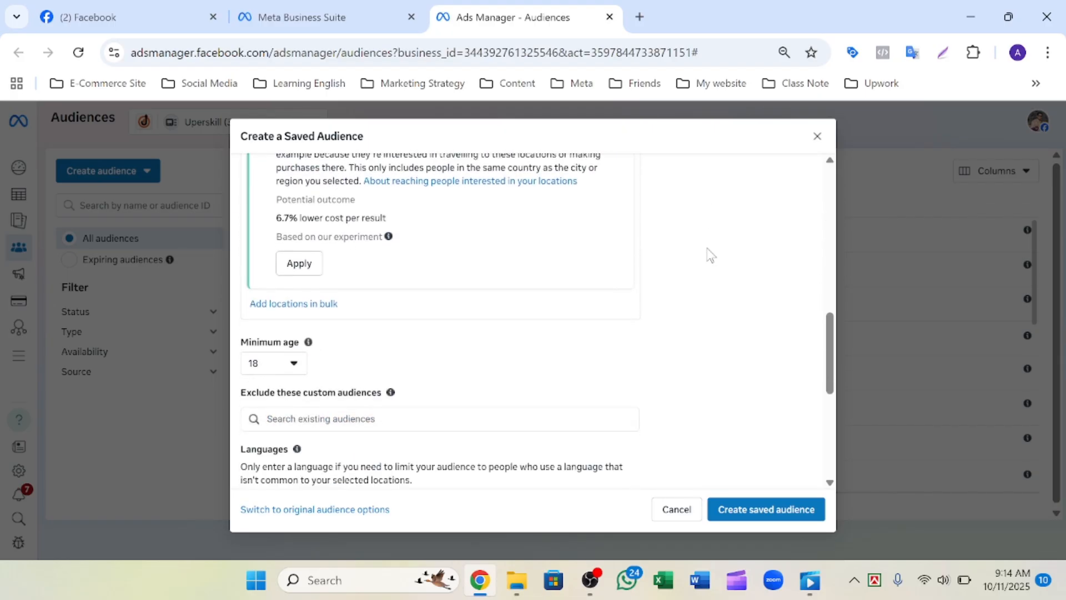
left_click(294, 356)
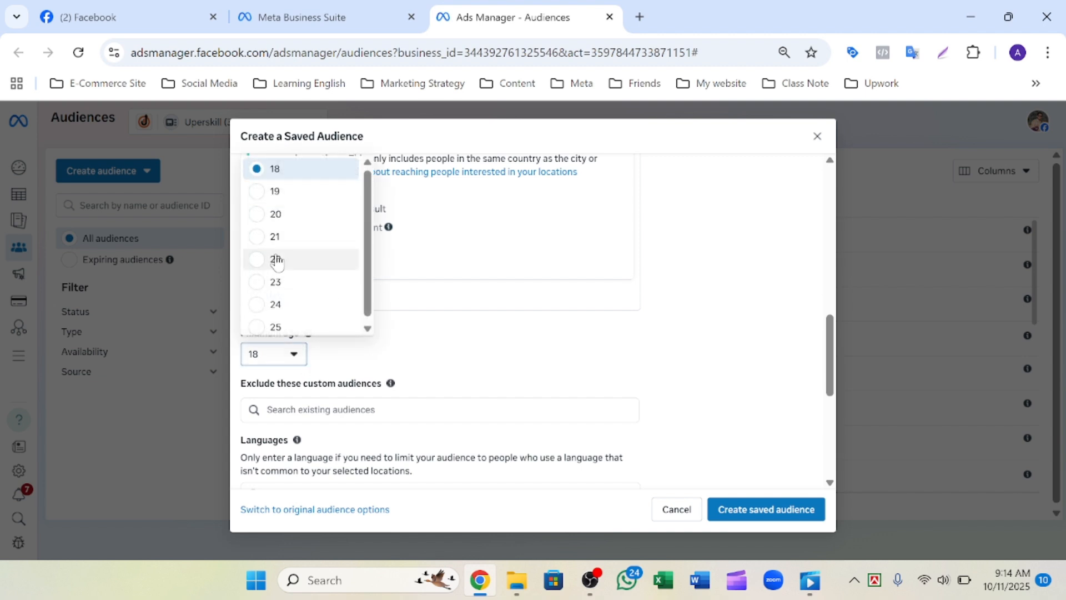
scroll(277, 261, "down", 1)
scroll(278, 263, "up", 1)
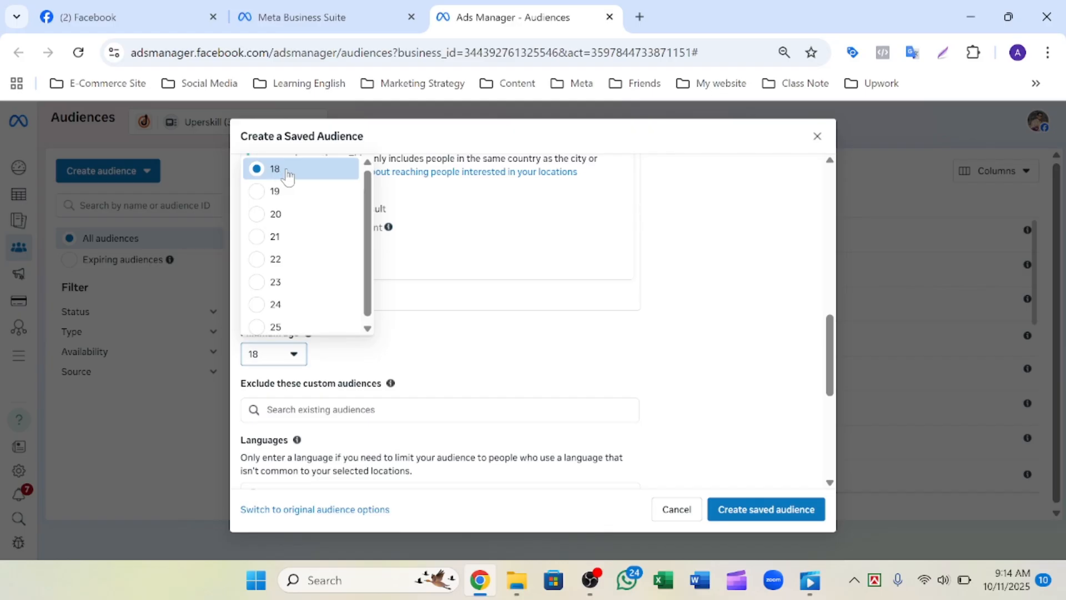
left_click(526, 245)
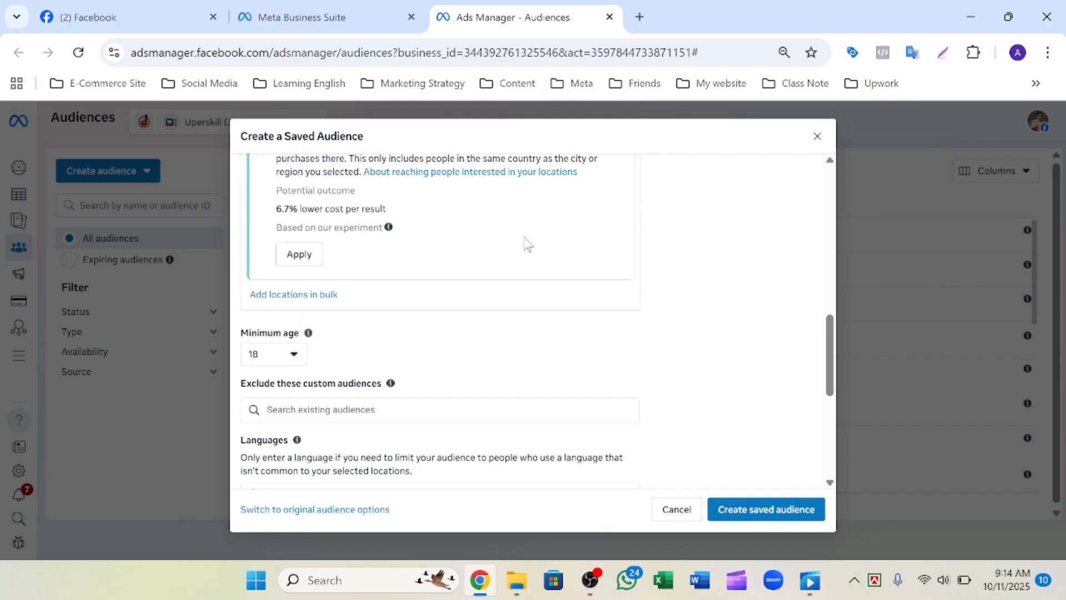
mouse_move(308, 333)
- Limit the audience languages to Bengali and English (All)
scroll(581, 350, "down", 1)
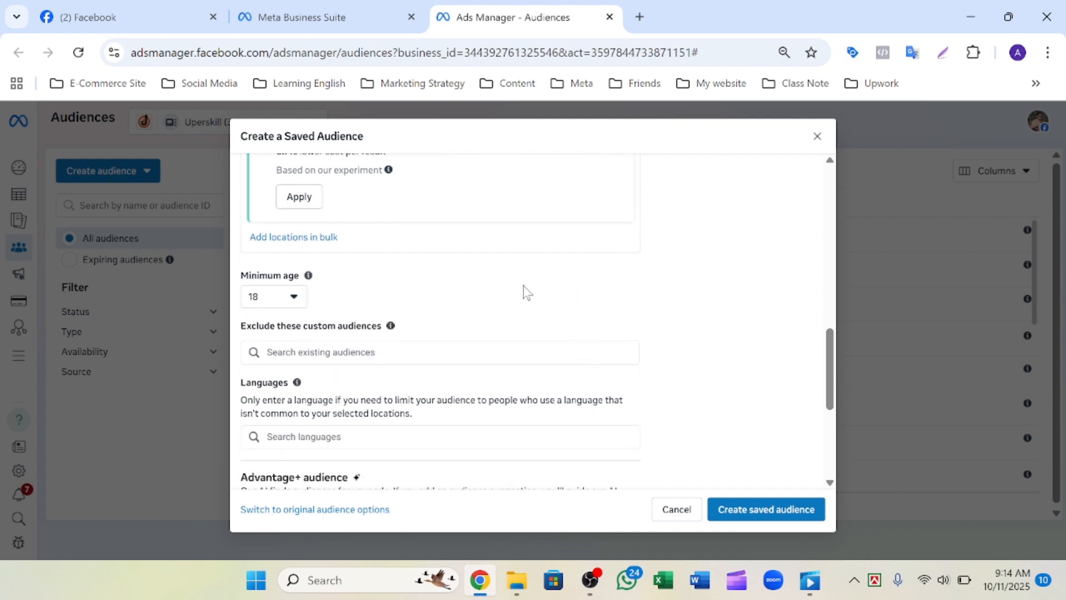
scroll(525, 291, "down", 1)
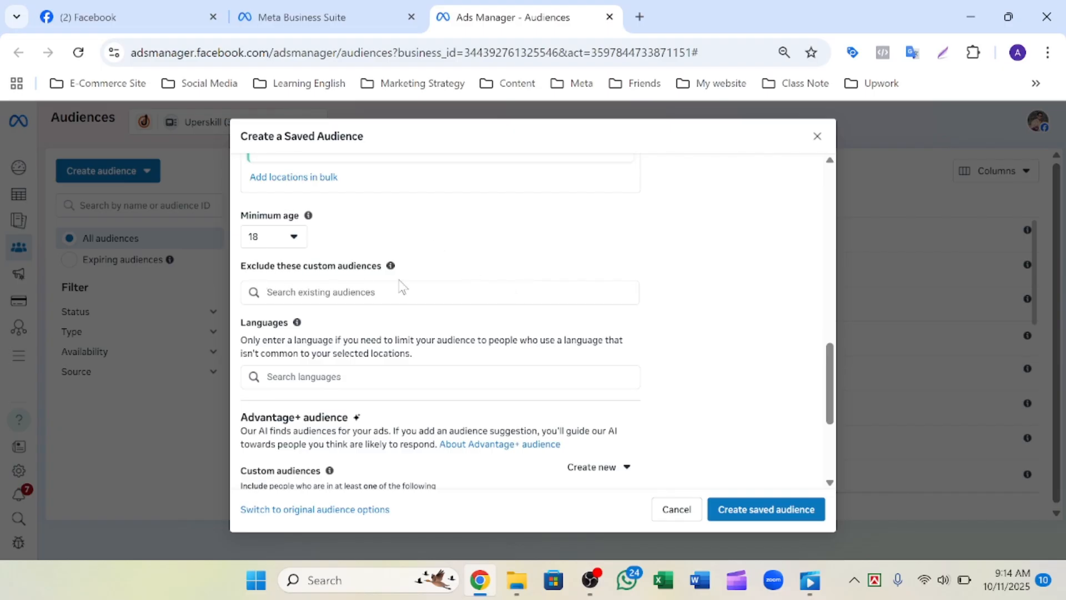
scroll(401, 286, "down", 2)
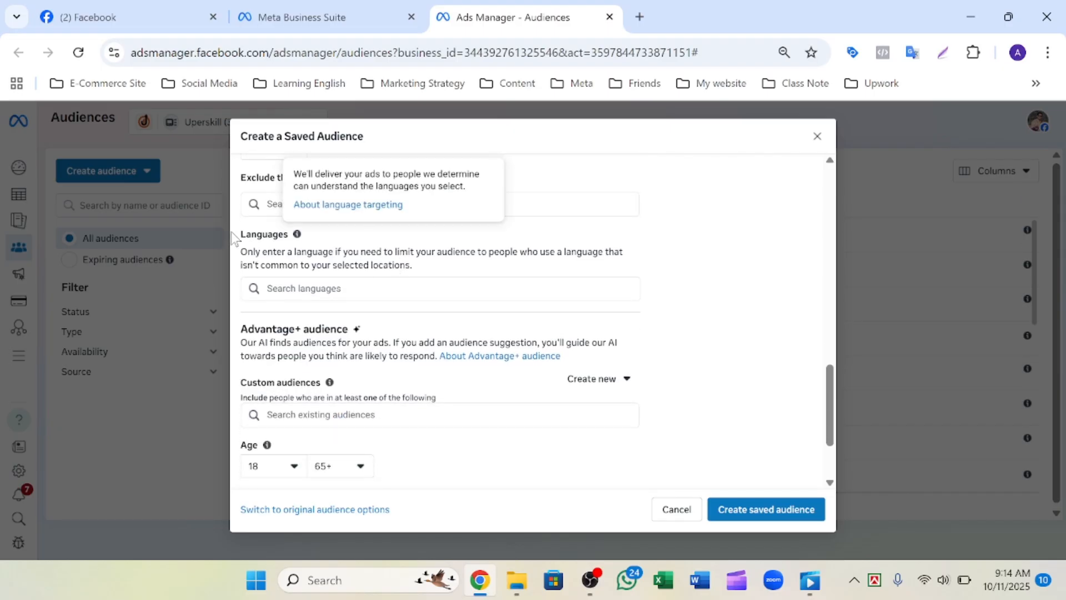
left_click(319, 293)
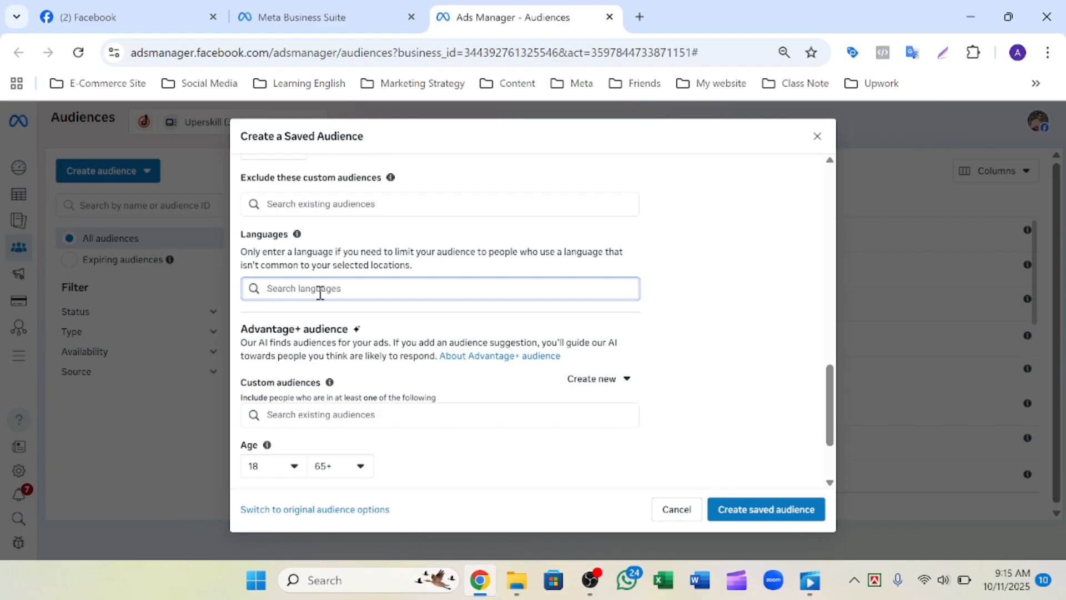
type("be")
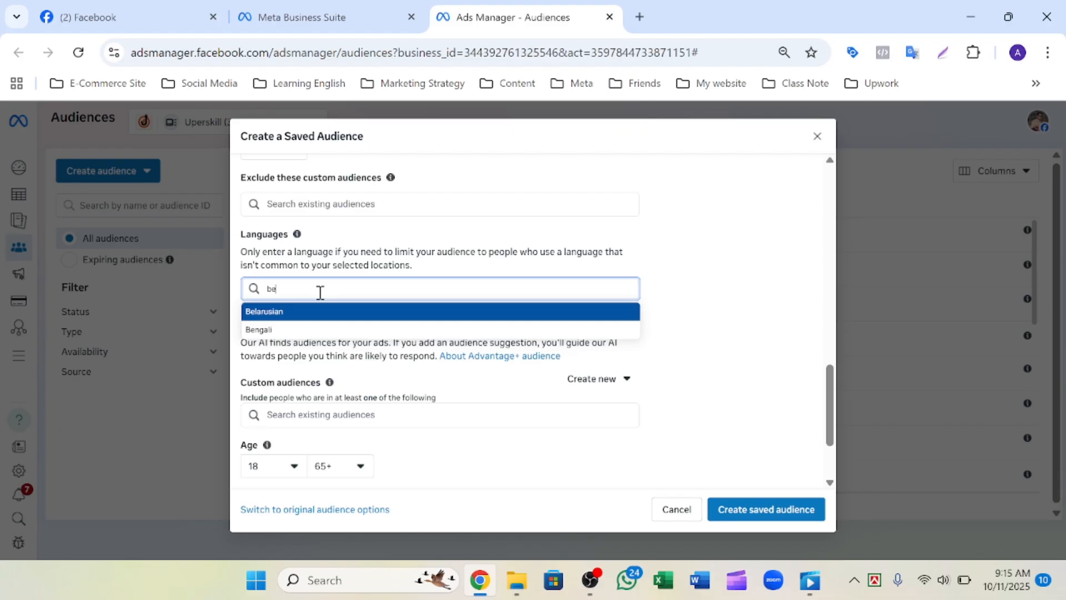
type("n")
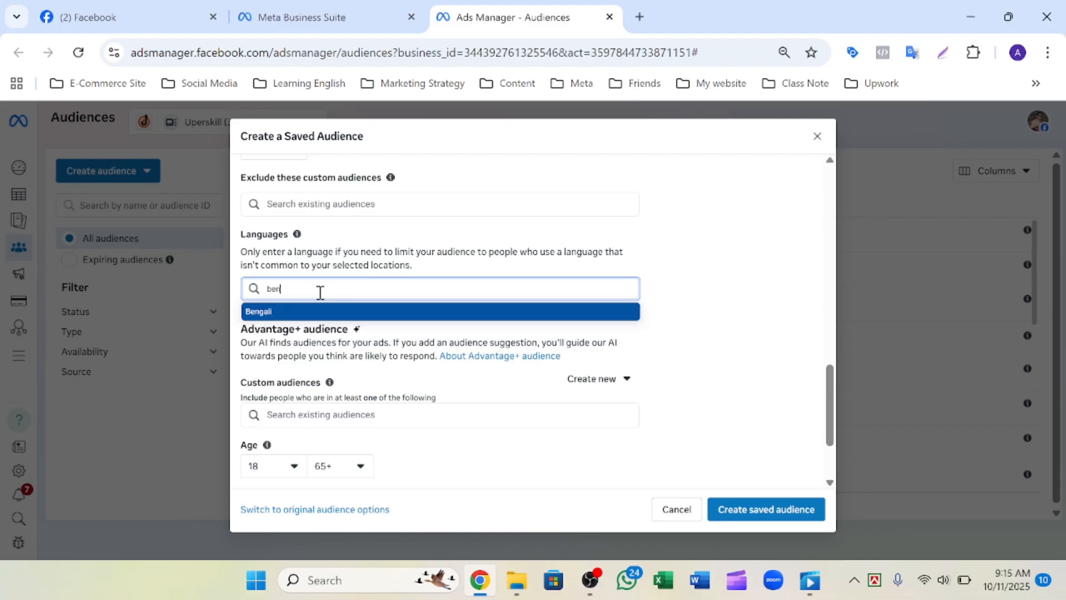
left_click(269, 313)
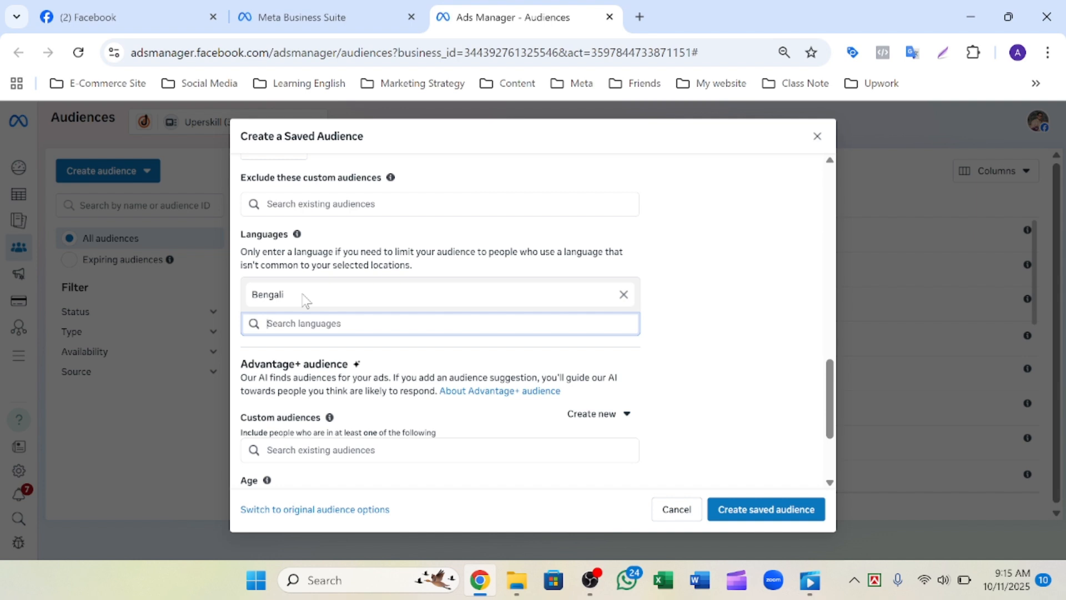
type("e")
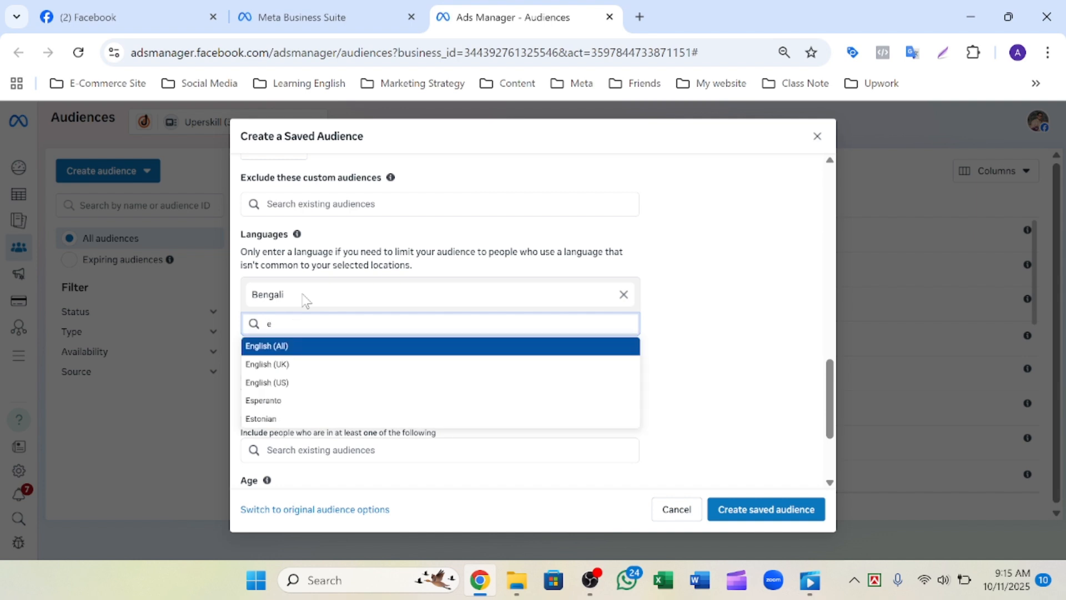
left_click(287, 347)
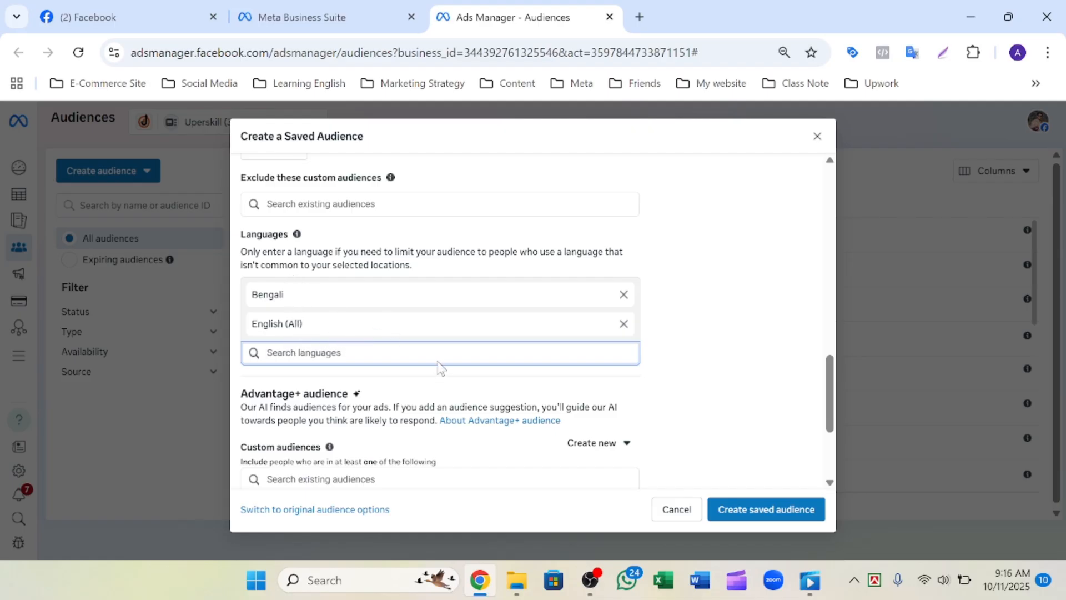
scroll(440, 366, "down", 2)
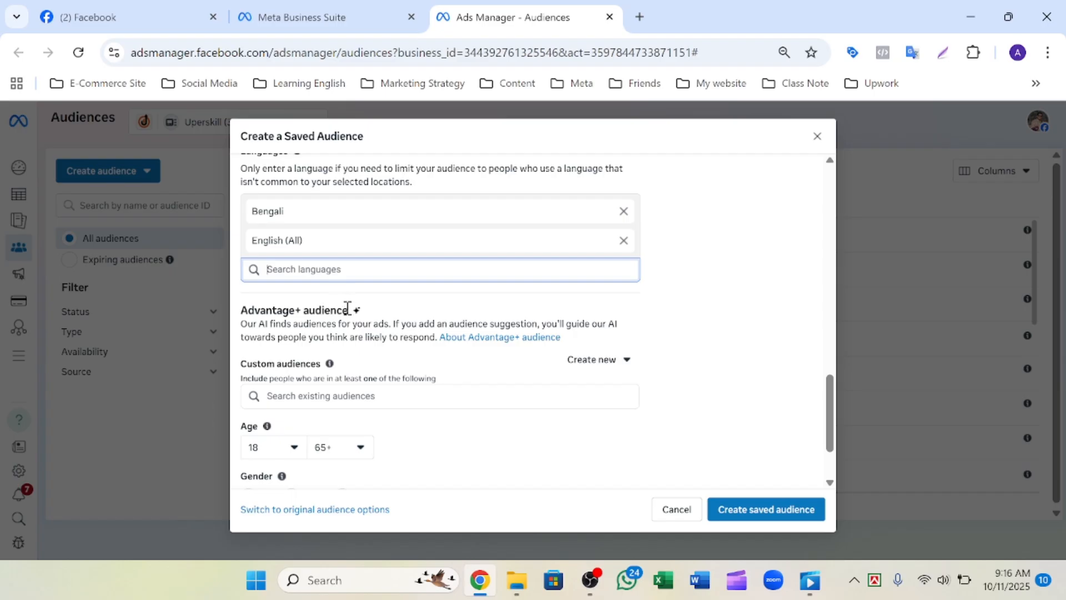
mouse_move(358, 313)
key("XF86AudioLowerVolume")
key("XF86AudioLowerVolume")
key("XF86AudioLowerVolume")
key("XF86AudioLowerVolume")
key("XF86AudioLowerVolume")
key("XF86AudioLowerVolume")
key("XF86AudioLowerVolume")
key("XF86AudioLowerVolume")
key("XF86AudioLowerVolume")
key("XF86AudioLowerVolume")
key("XF86AudioLowerVolume")
key("XF86AudioLowerVolume")
key("XF86AudioLowerVolume")
key("XF86AudioLowerVolume")
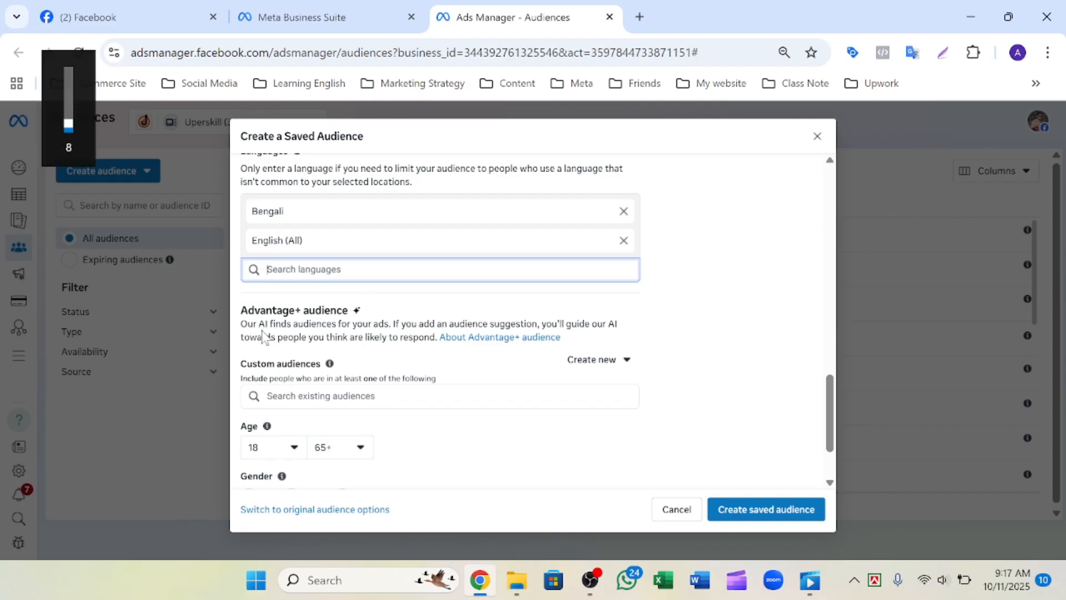
key("XF86AudioRaiseVolume")
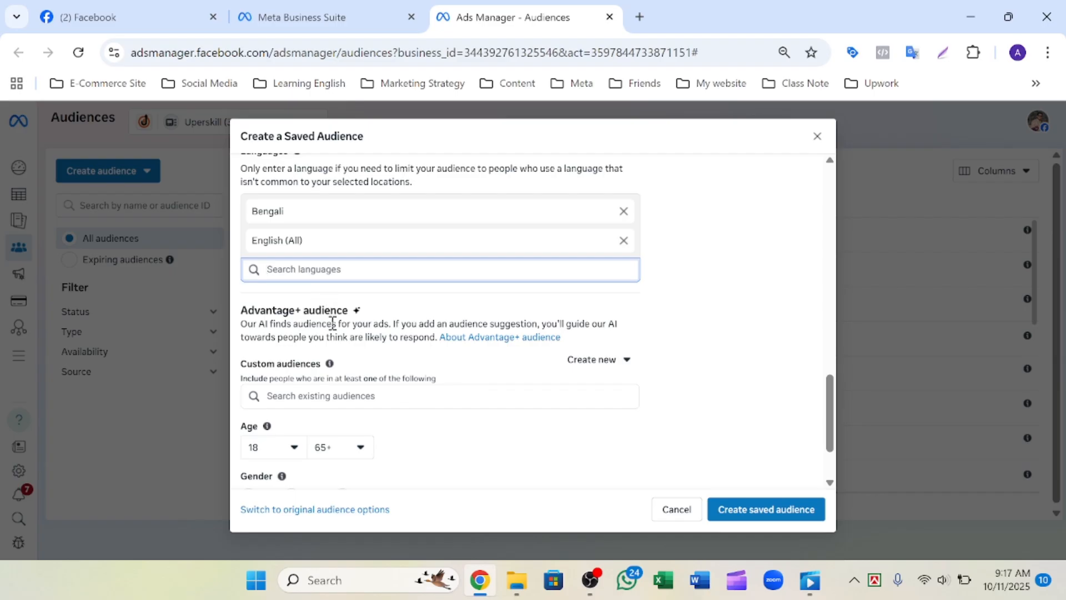
key("XF86AudioRaiseVolume")
key("XF86AudioRaiseVolume")
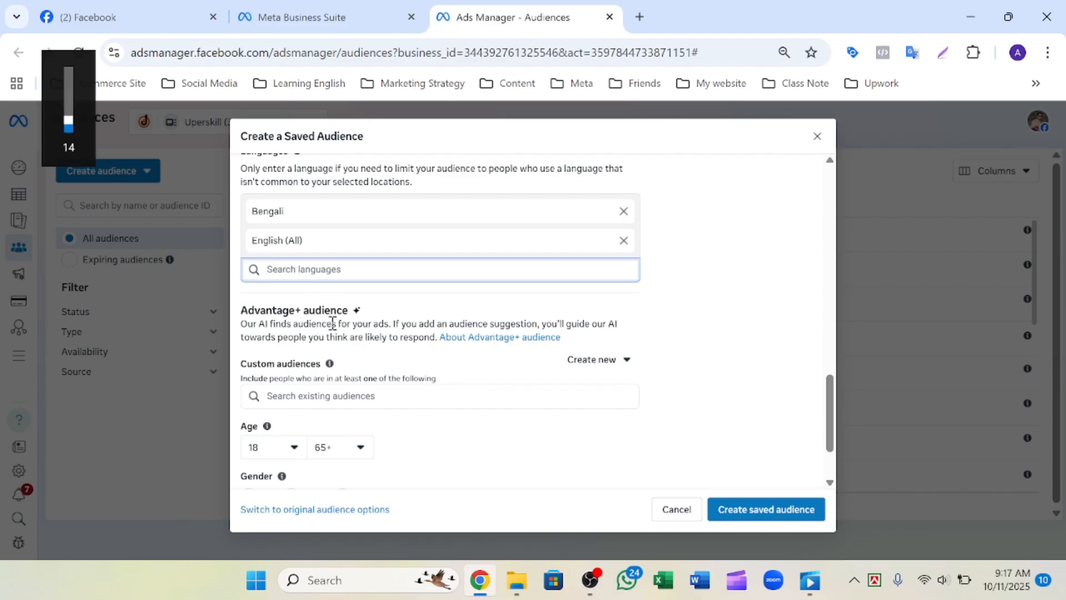
key("XF86AudioRaiseVolume")
key("XF86AudioRaiseVolume")
key("XF86AudioRaiseVolume")
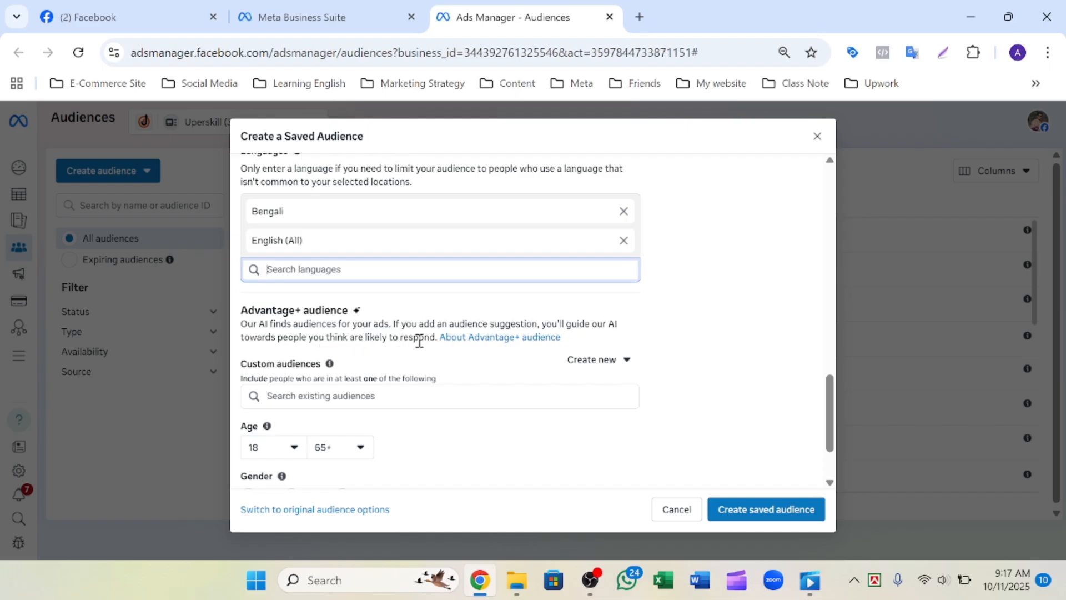
- Open the help article about Advantage+ audience, skim it to the end and close it
left_click(508, 341)
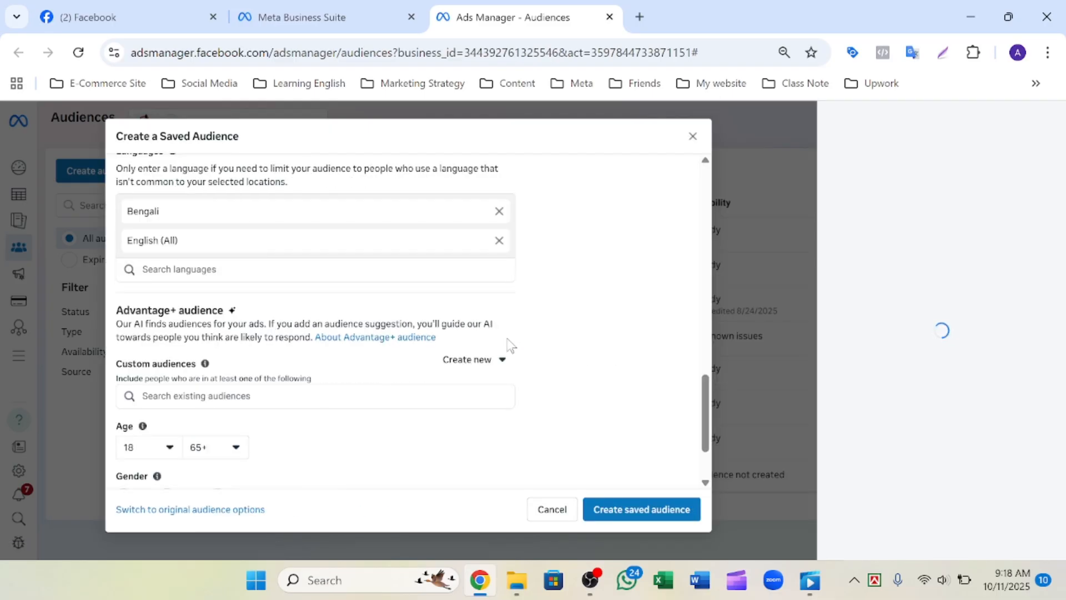
key("XF86AudioRaiseVolume")
key("XF86AudioRaiseVolume")
key("XF86AudioRaiseVolume")
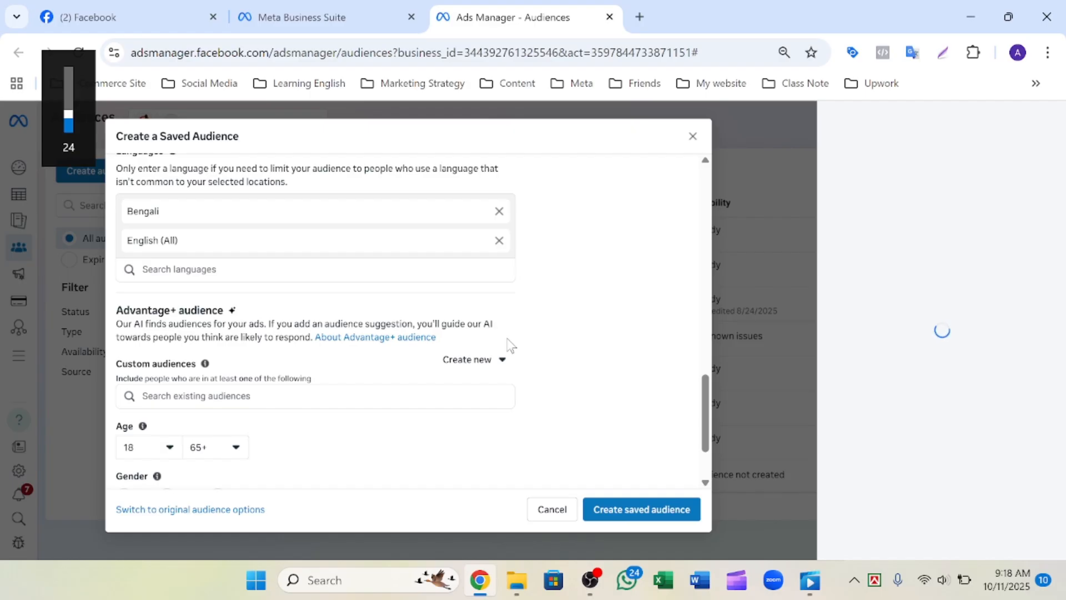
key("XF86AudioRaiseVolume")
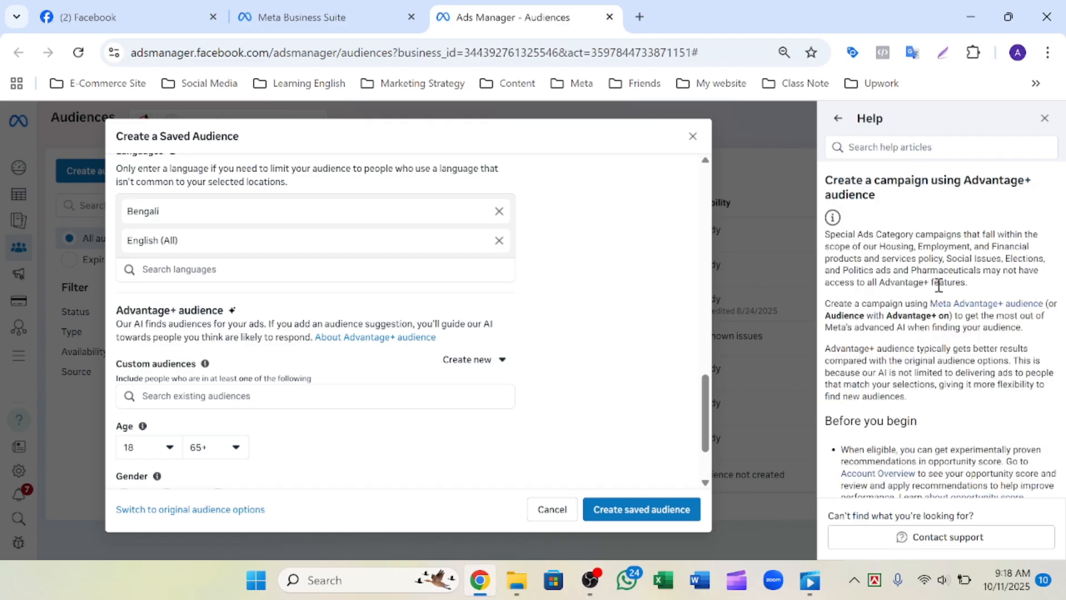
scroll(939, 404, "down", 10)
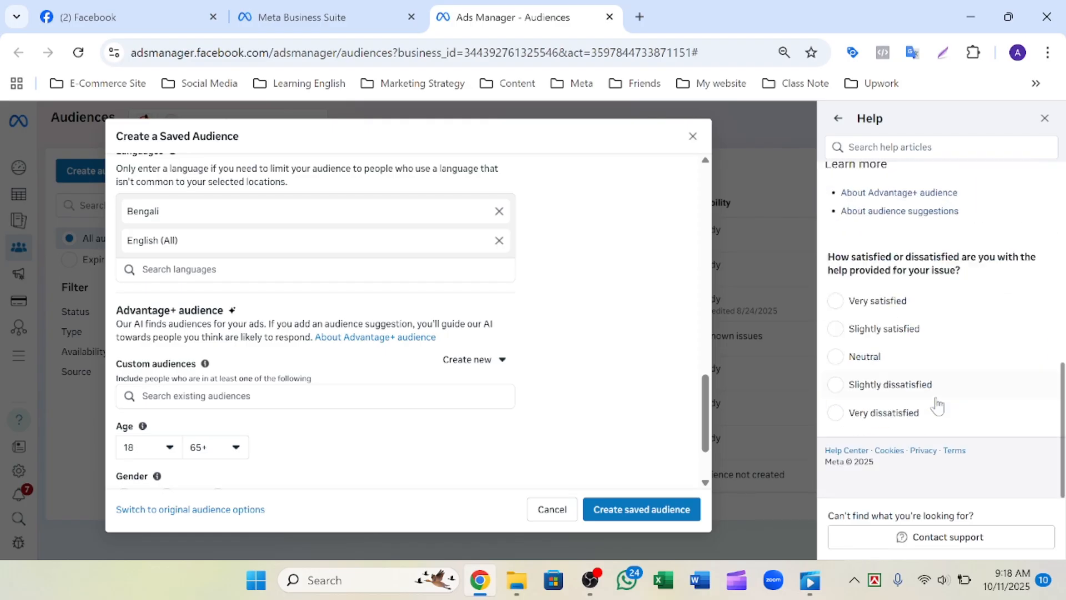
scroll(939, 404, "up", 10)
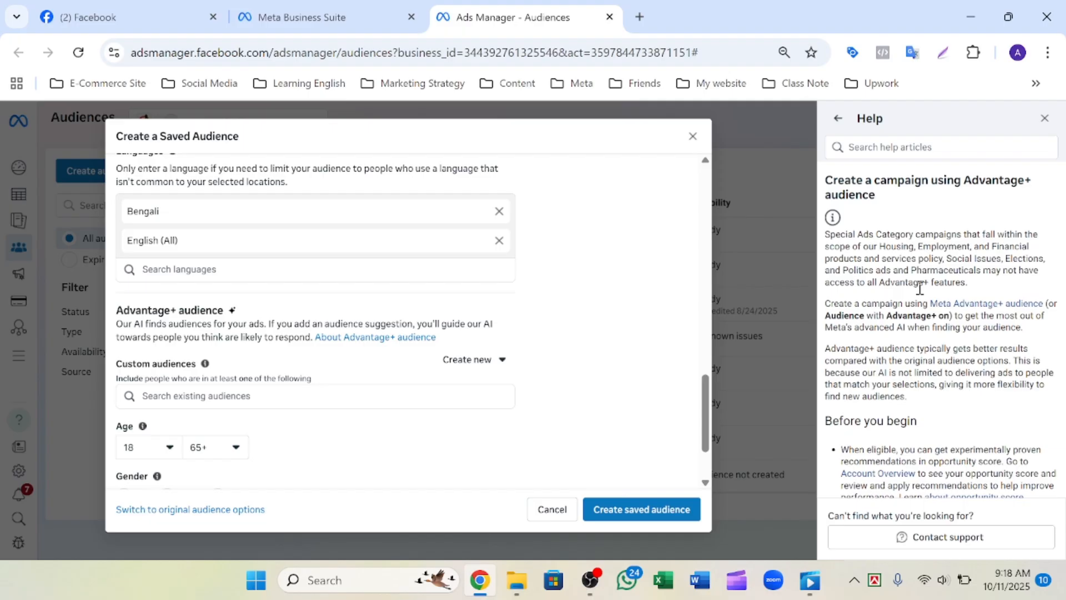
left_click(1045, 119)
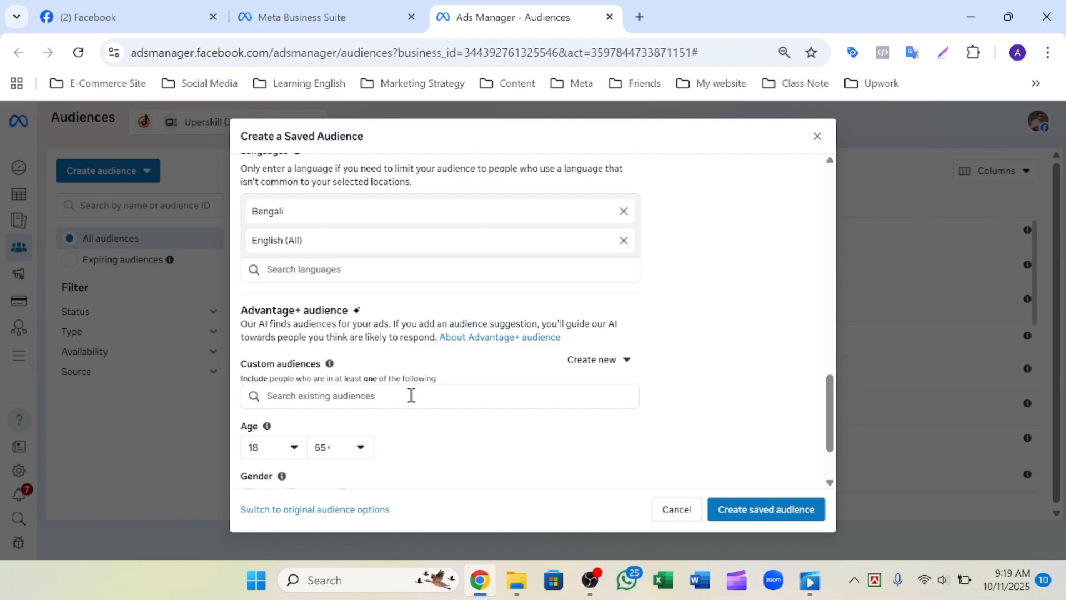
- Check the options for creating a new custom audience, and view the age, gender and detailed targeting settings
left_click(629, 366)
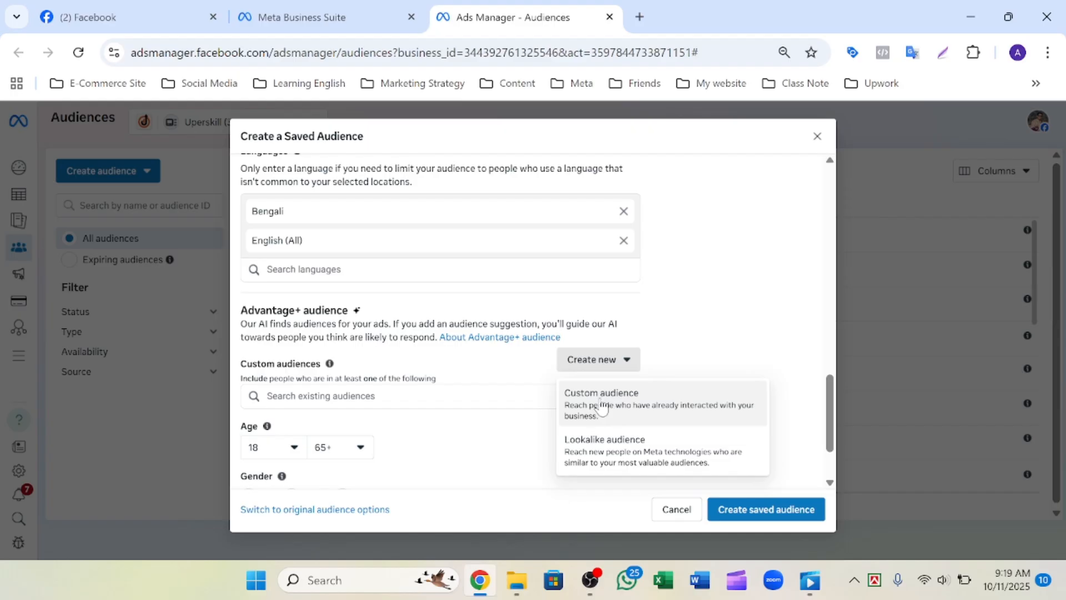
left_click(502, 364)
scroll(480, 367, "down", 2)
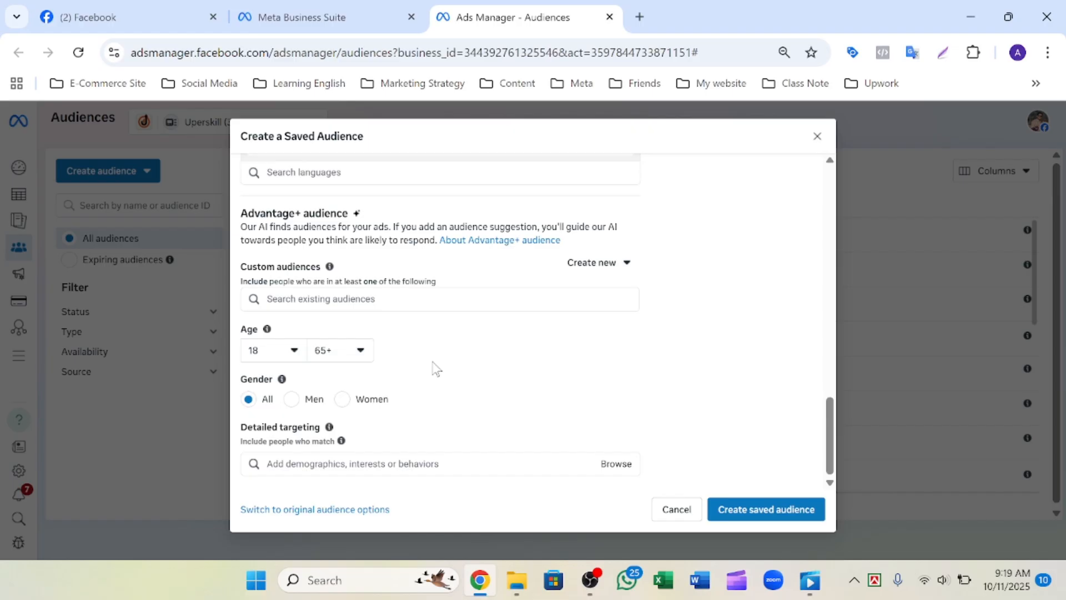
key("XF86AudioRaiseVolume")
key("XF86AudioRaiseVolume")
key("XF86AudioRaiseVolume")
key("XF86AudioRaiseVolume")
scroll(434, 367, "up", 10)
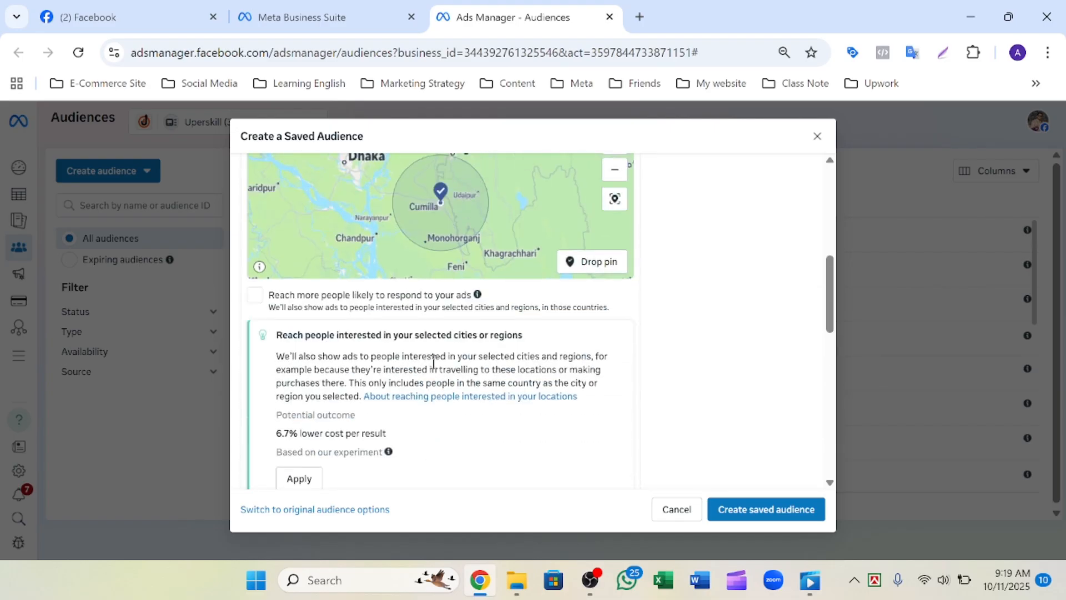
scroll(434, 368, "down", 3)
scroll(432, 369, "up", 3)
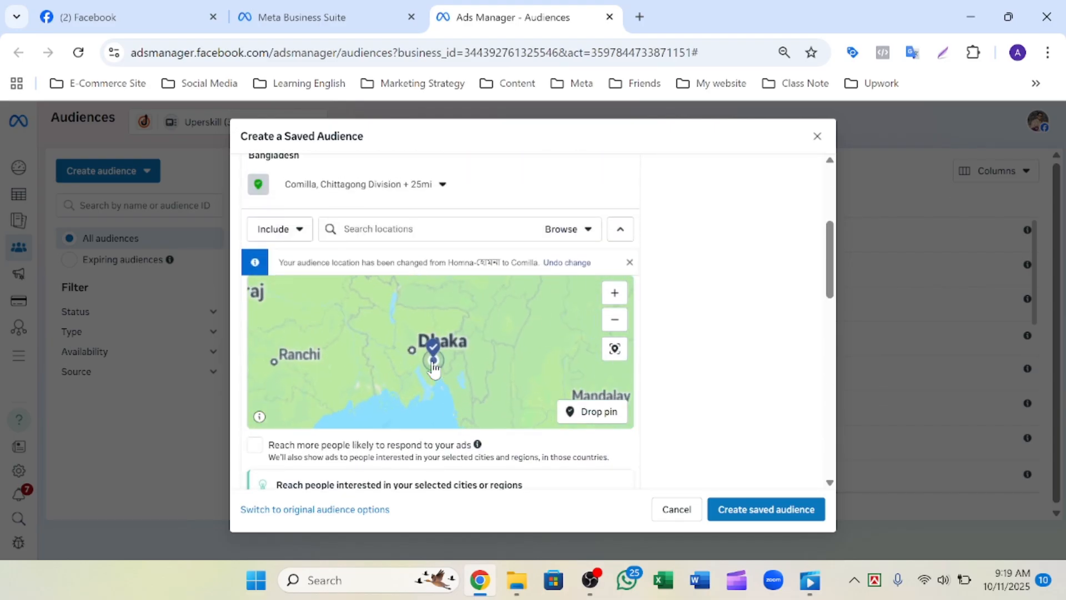
- Set the audience's minimum age to 22 and check the age range under Advantage+ audience
scroll(557, 348, "down", 2)
scroll(702, 352, "down", 5)
scroll(702, 352, "down", 2)
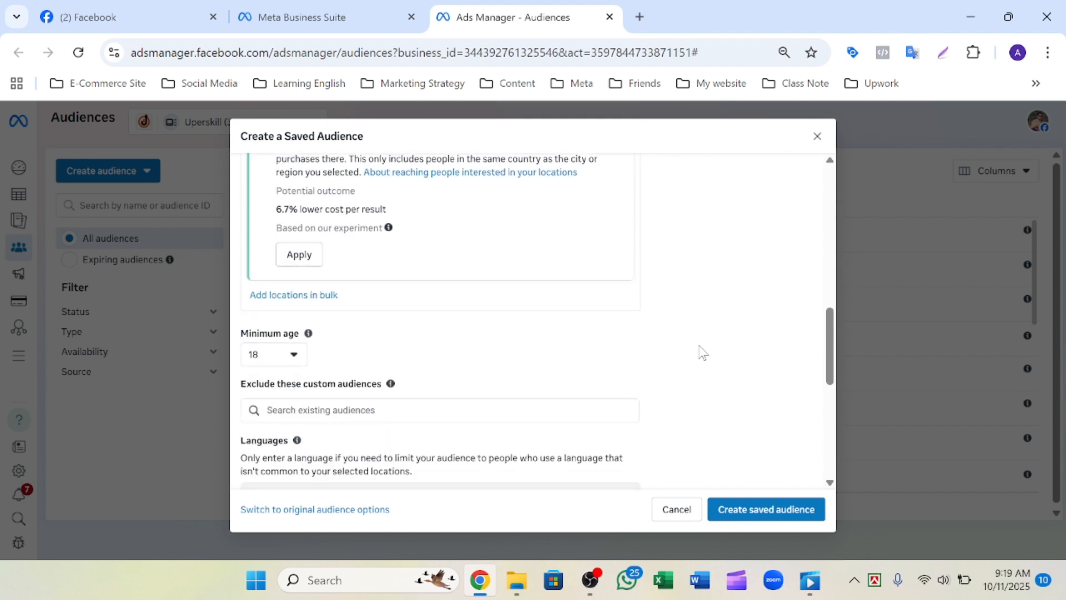
left_click(294, 356)
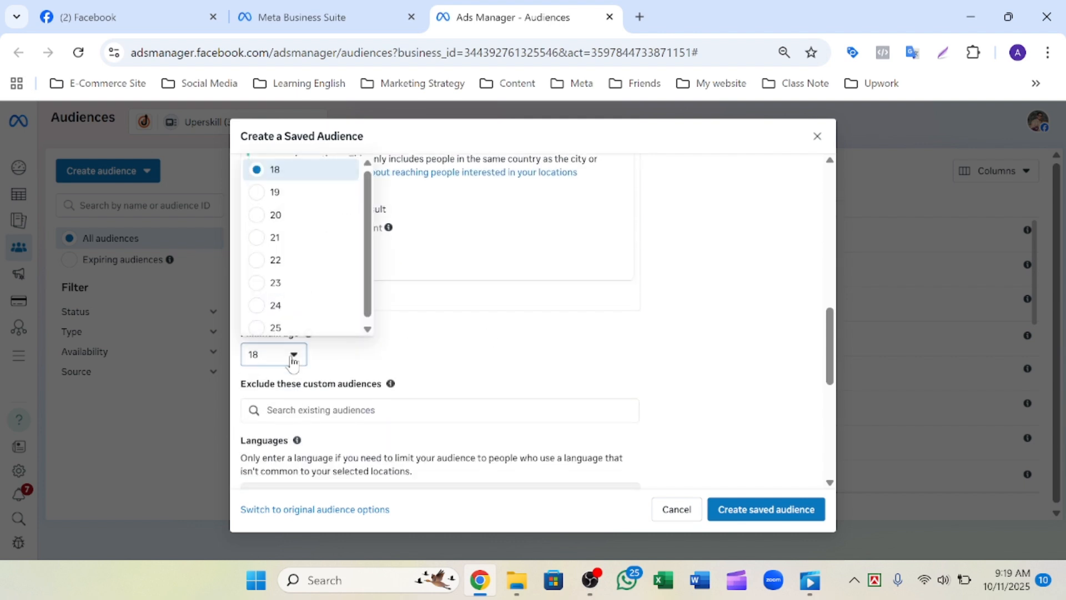
left_click(257, 261)
scroll(453, 413, "down", 4)
scroll(452, 413, "down", 3)
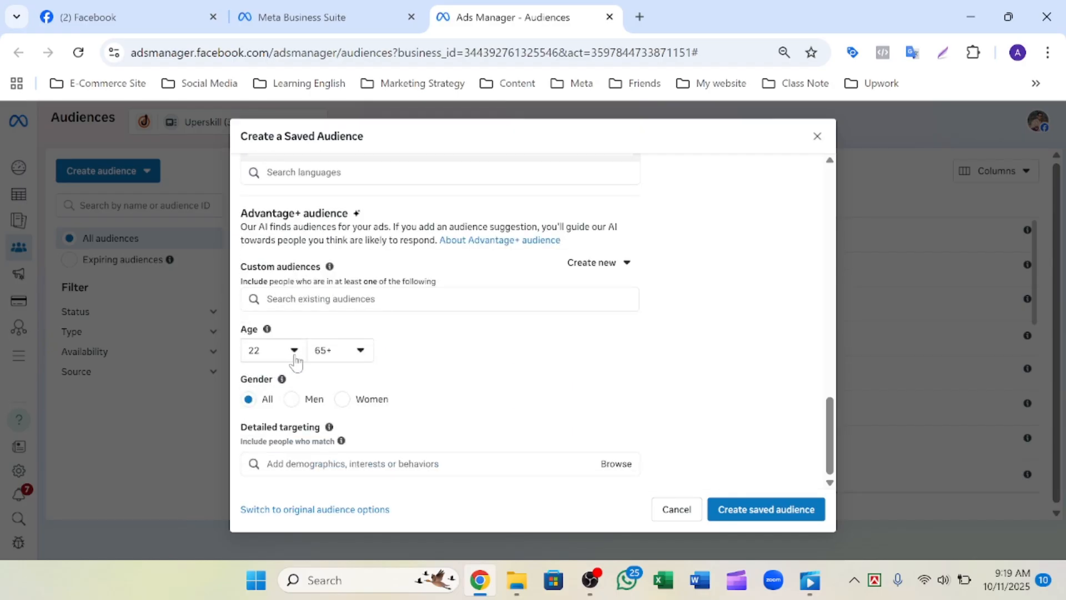
scroll(460, 366, "up", 6)
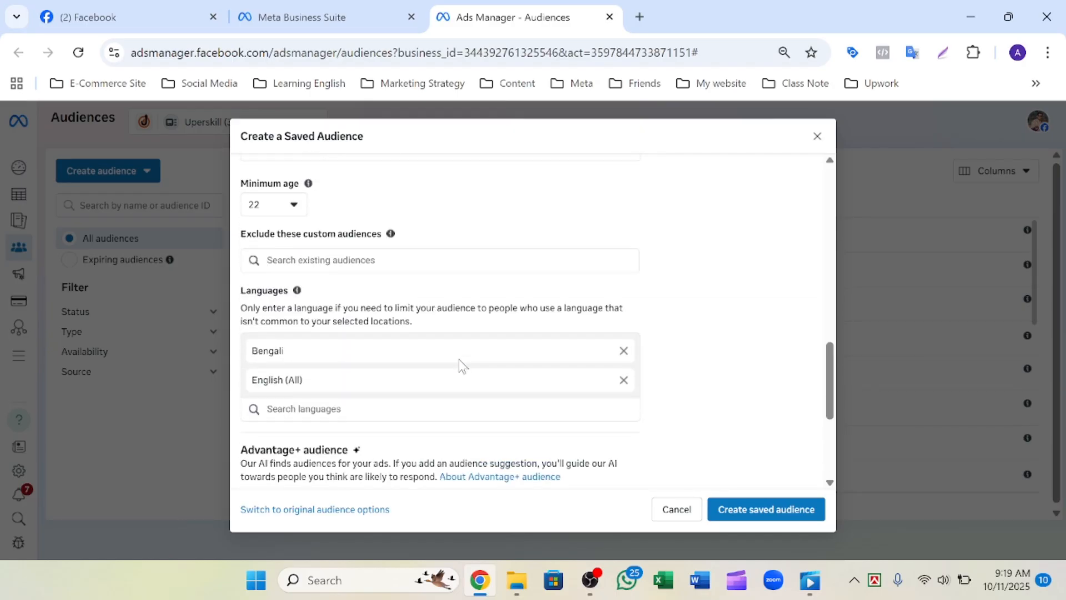
- Set the minimum age to 18 and the lower limit of the Advantage+ audience age range to 18
left_click(296, 289)
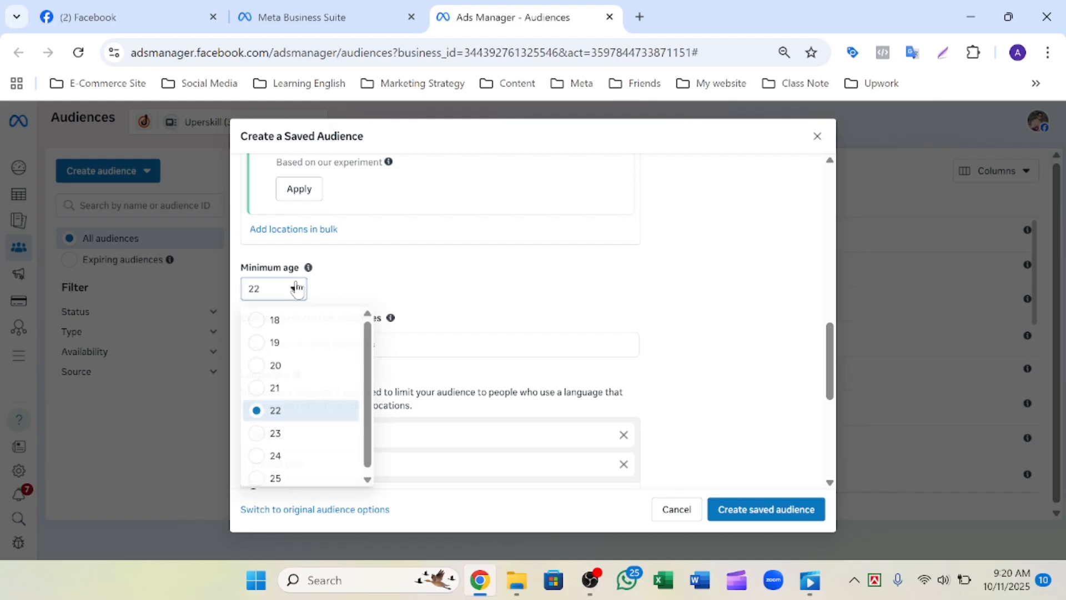
left_click(275, 322)
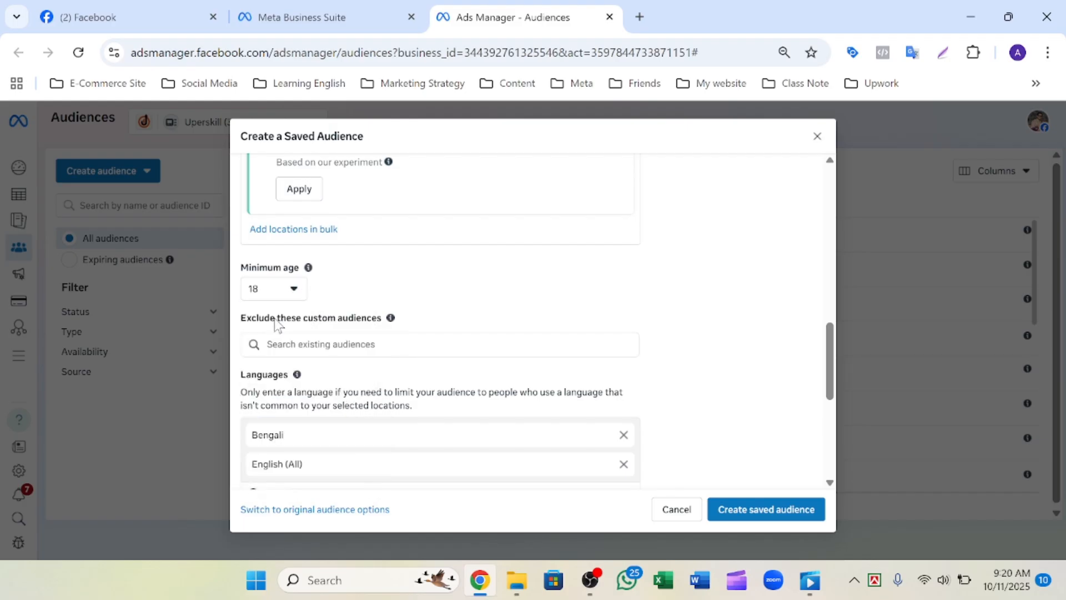
scroll(476, 321, "down", 5)
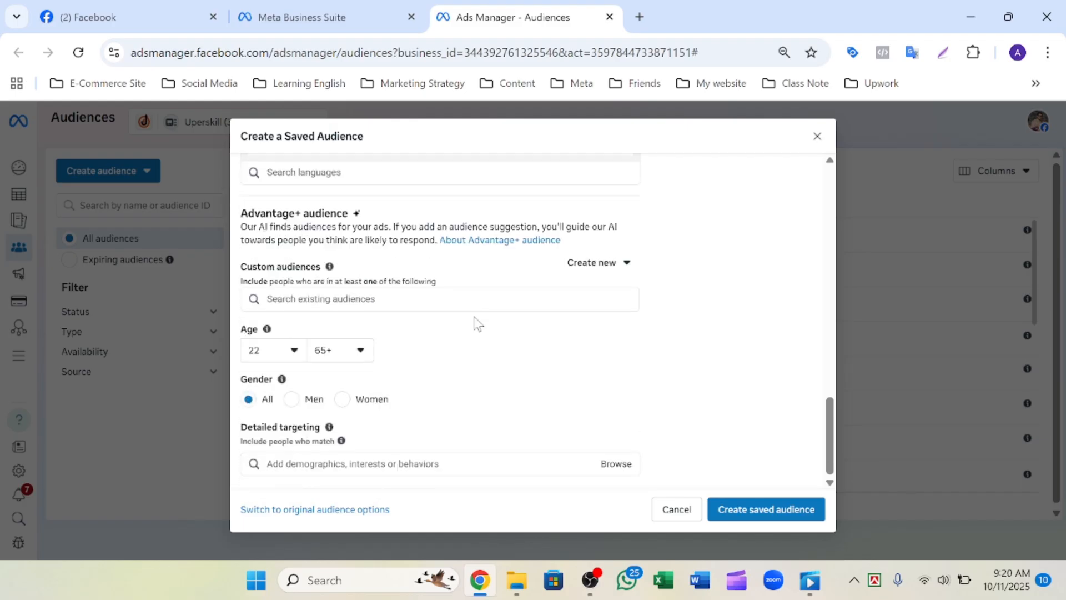
left_click(294, 351)
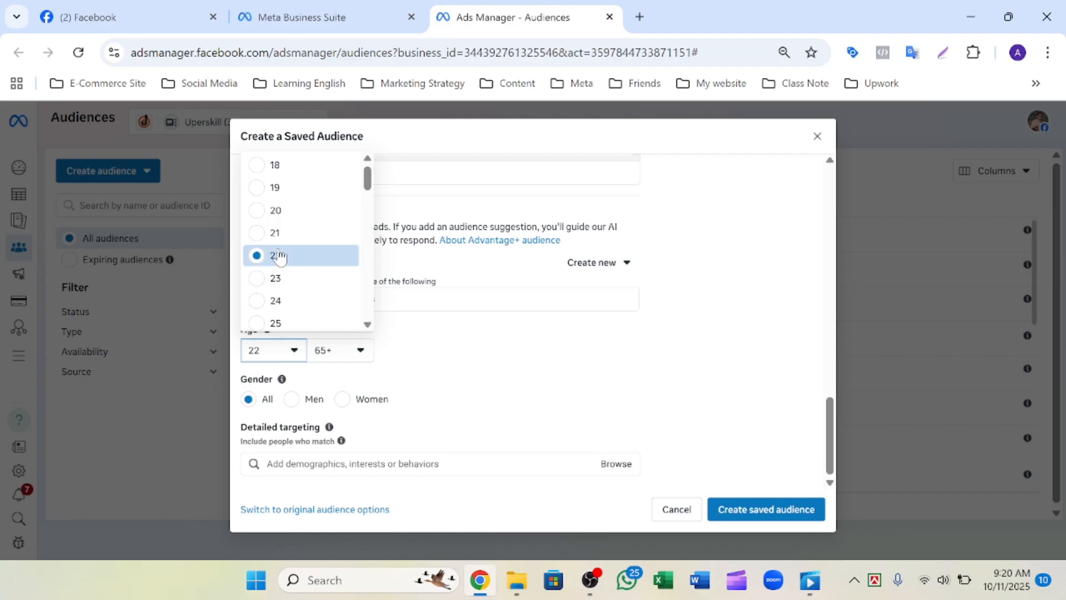
left_click(256, 168)
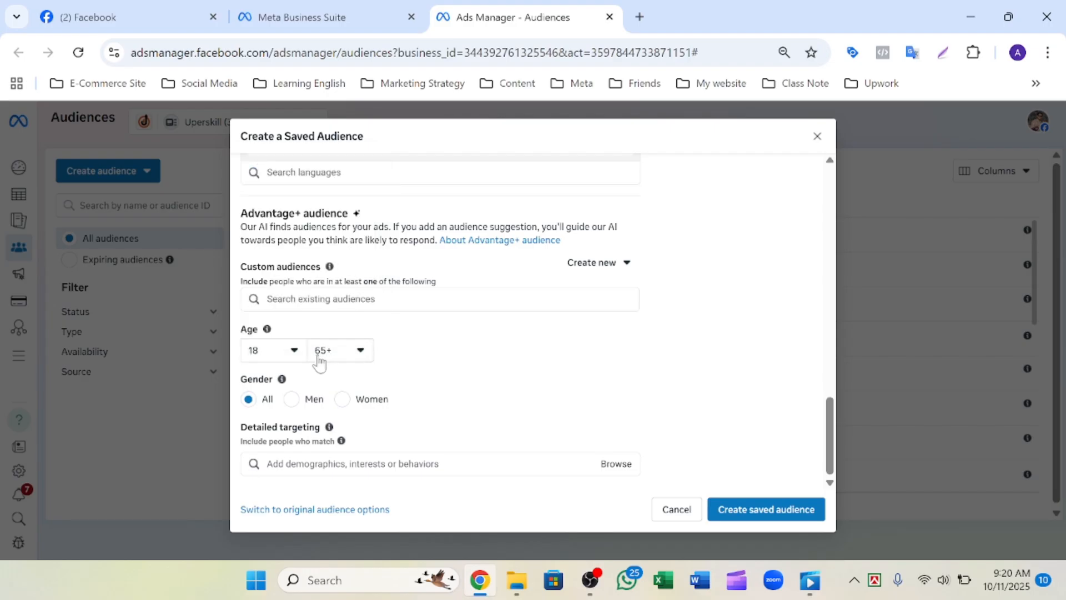
- Set the upper limit of the Advantage+ audience age range to 40
left_click(364, 353)
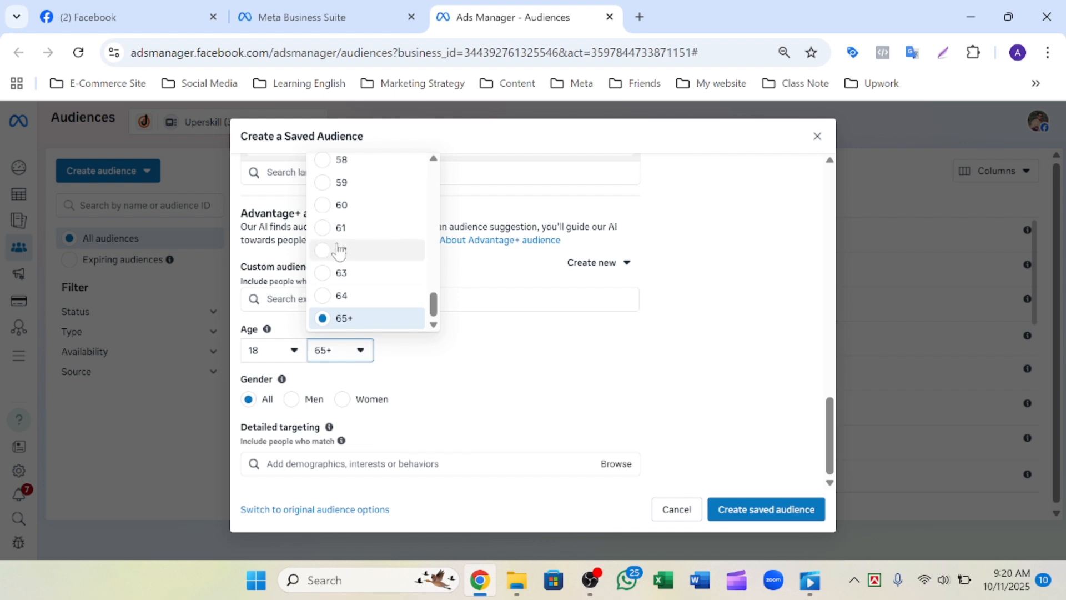
scroll(339, 252, "up", 1)
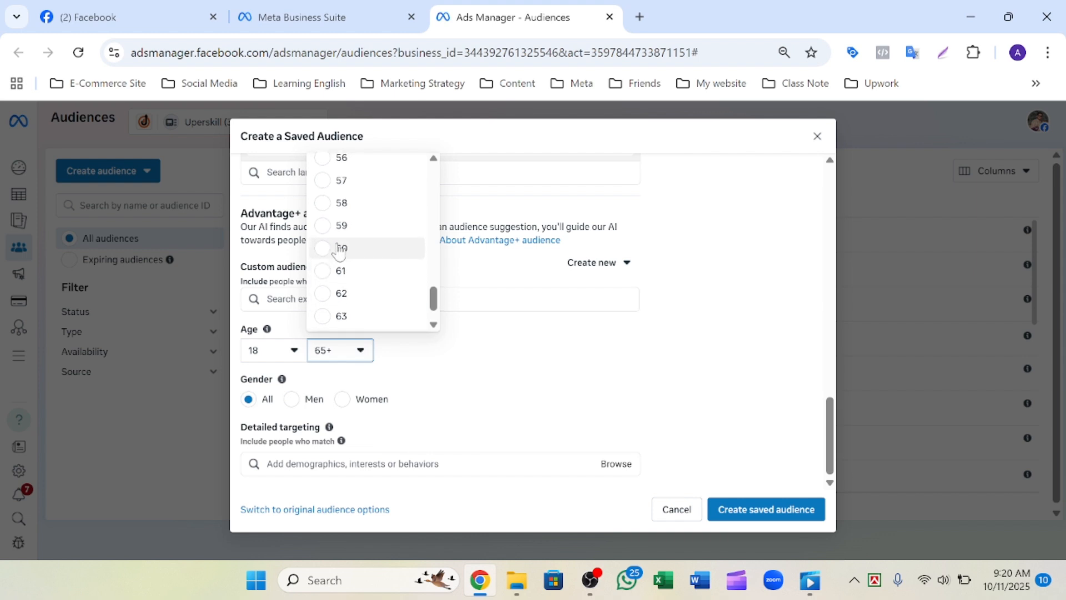
scroll(339, 252, "up", 1)
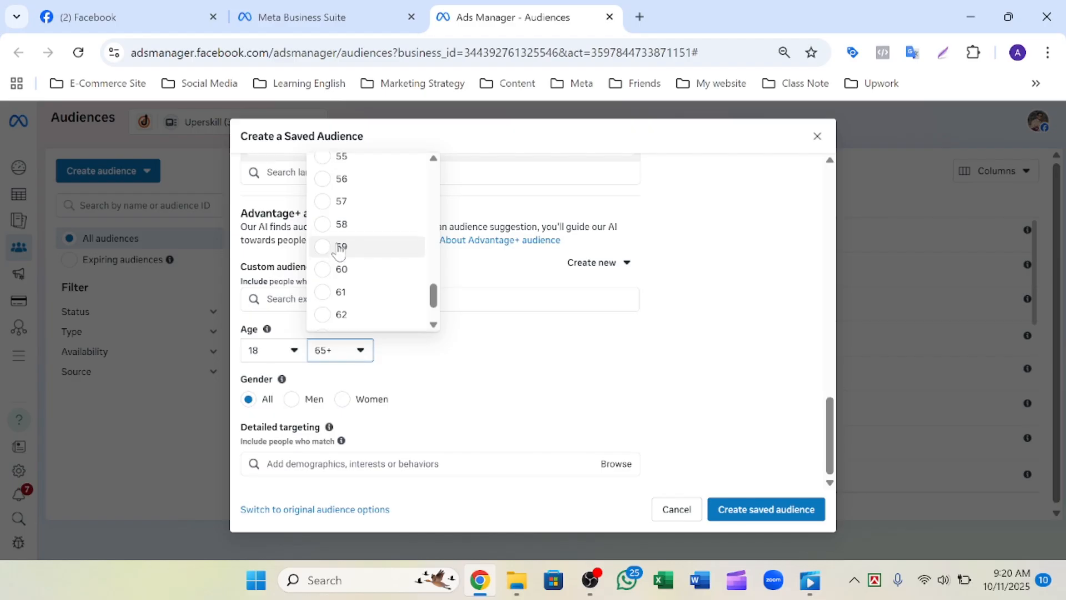
scroll(340, 251, "up", 5)
scroll(340, 251, "up", 8)
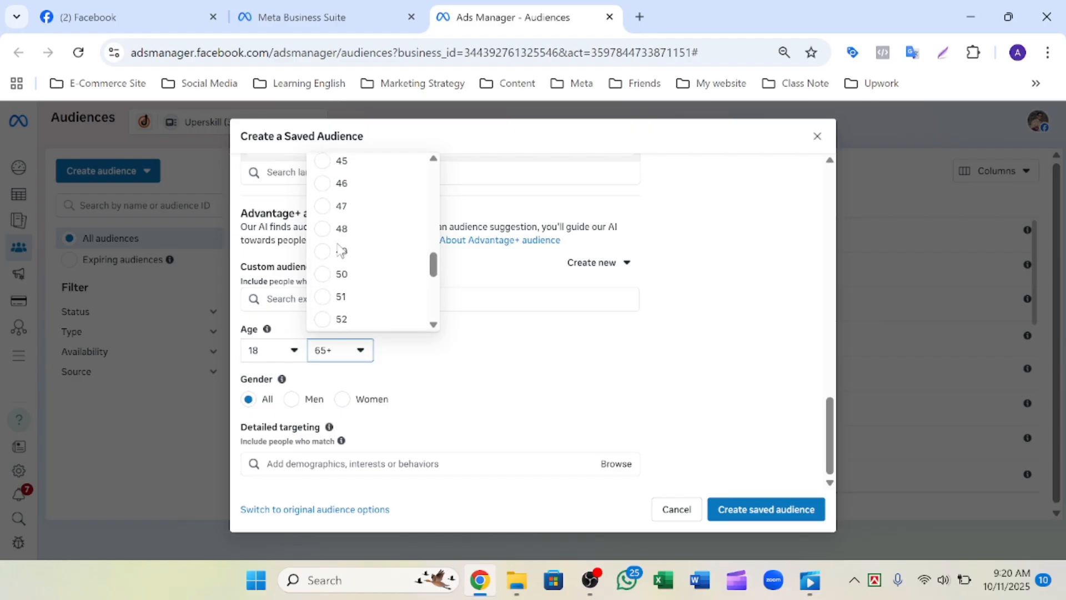
scroll(340, 251, "up", 4)
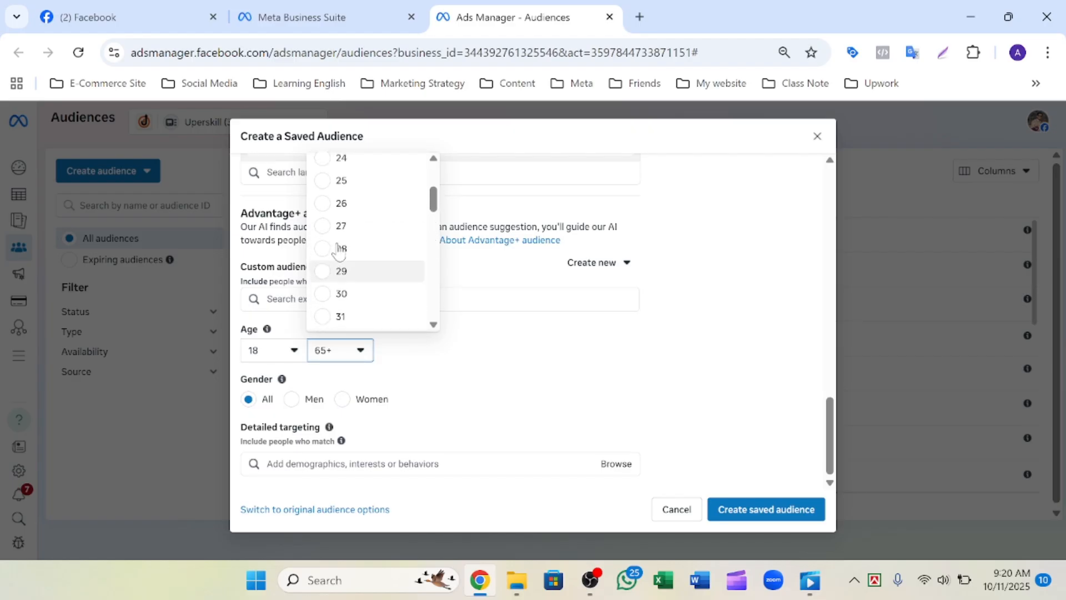
scroll(338, 251, "down", 6)
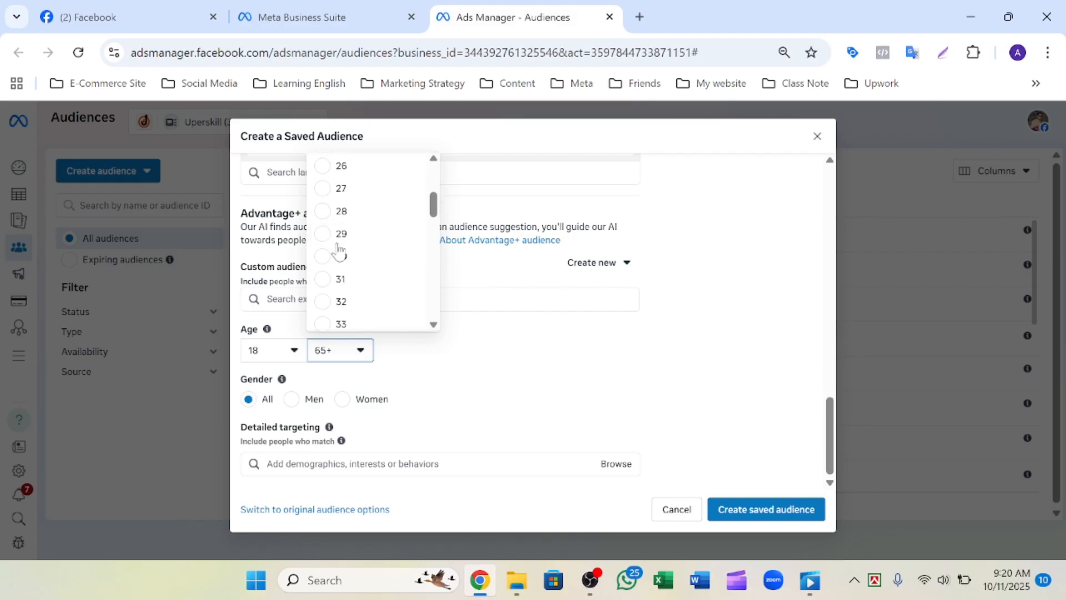
scroll(339, 251, "down", 1)
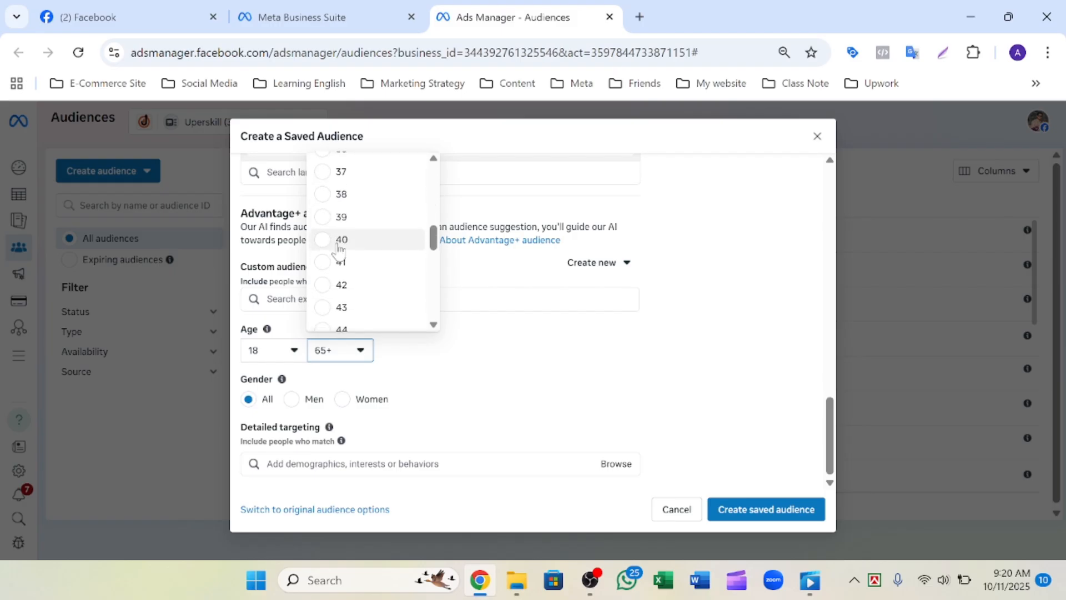
scroll(339, 251, "up", 1)
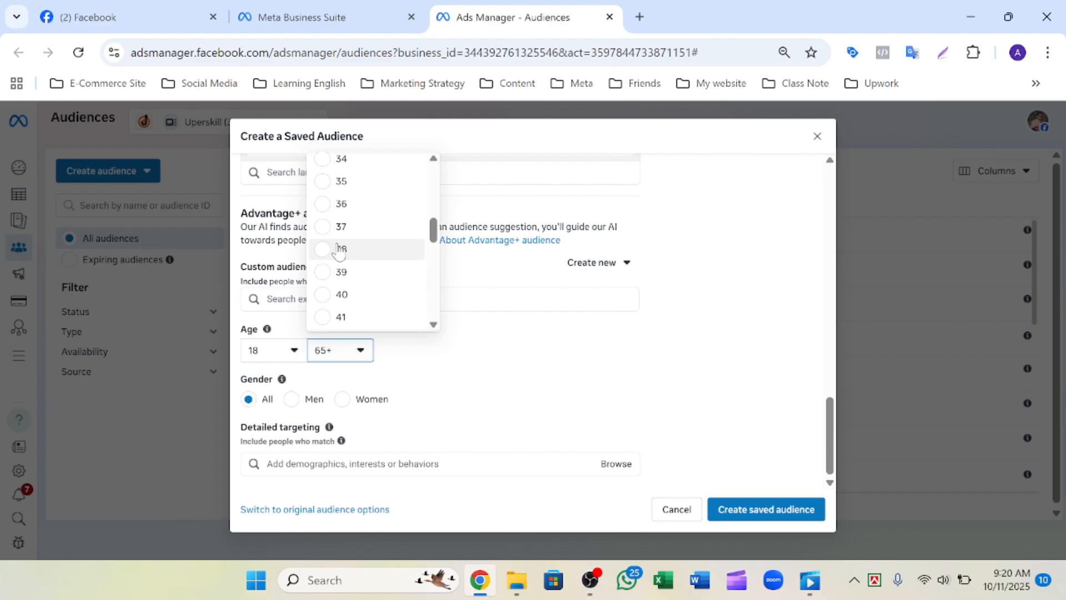
left_click(326, 300)
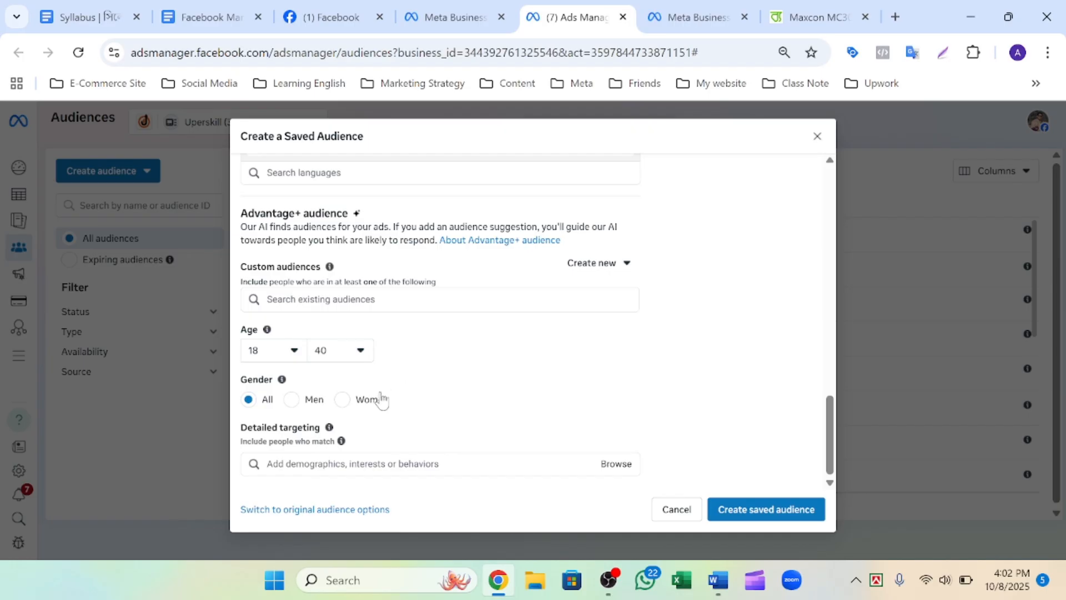
- Restrict the suggested gender to Women and open the browsable category list for detailed targeting
left_click(341, 399)
left_click(366, 464)
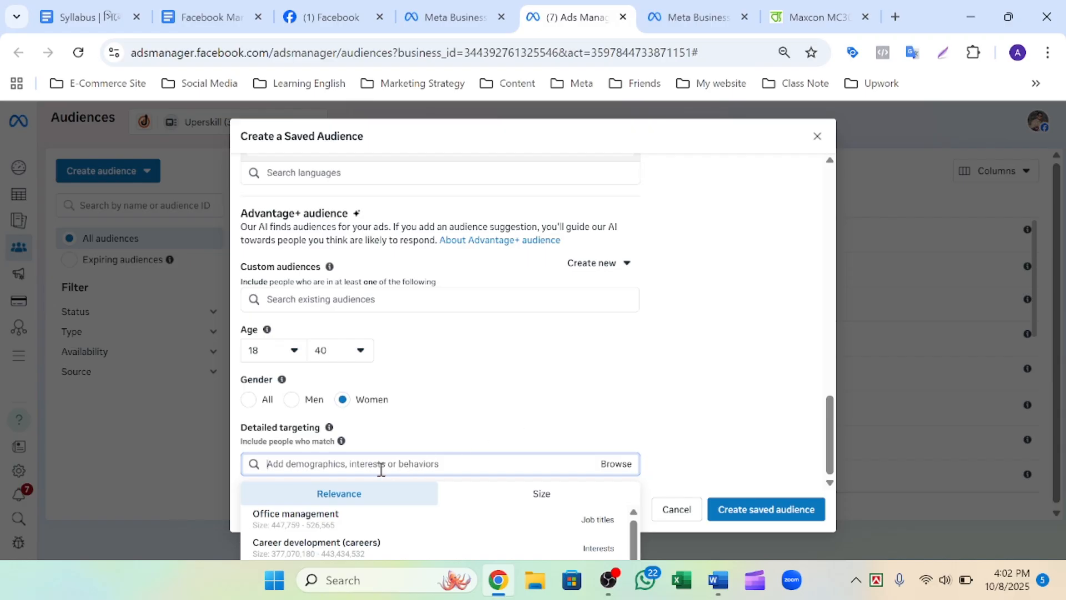
left_click(787, 383)
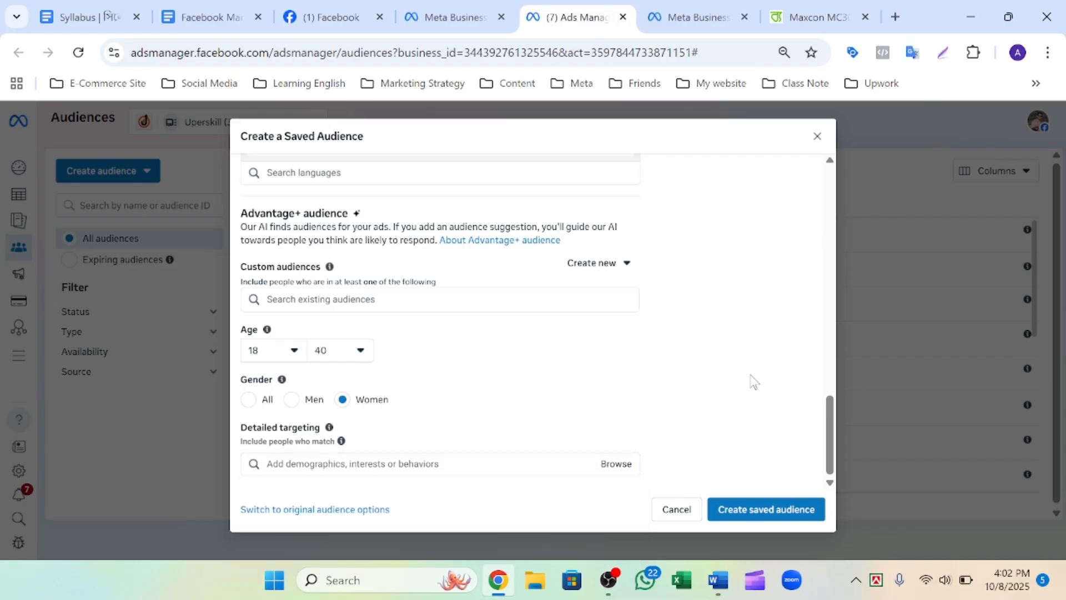
left_click(612, 466)
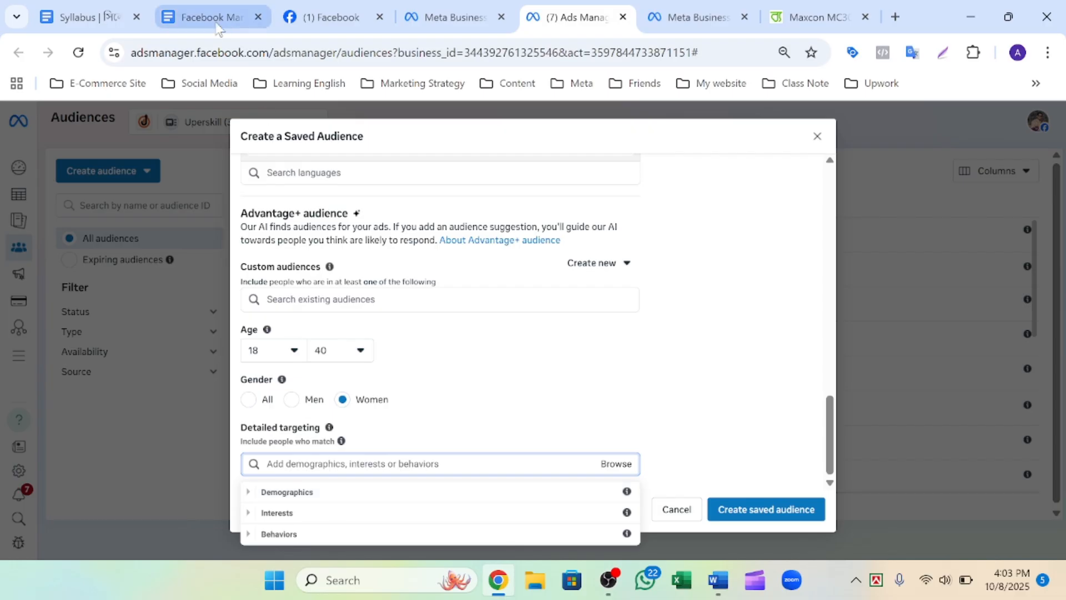
- Switch to the Facebook marketing notes in Google Docs and review the Detailed targeting section on Demographics, Interests and Behaviours
left_click(202, 5)
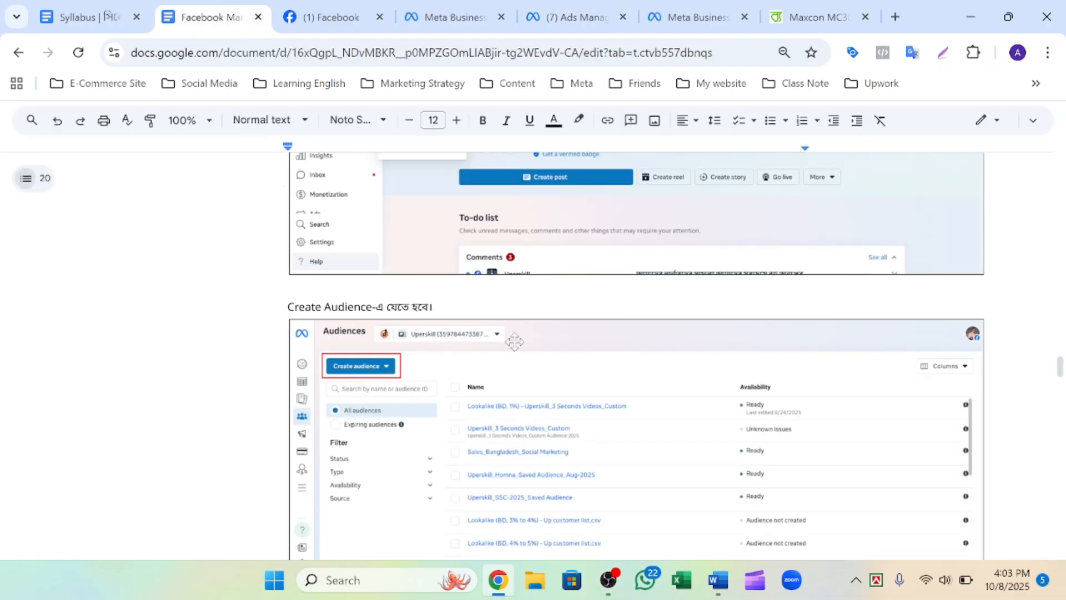
scroll(512, 340, "up", 4)
scroll(514, 341, "down", 10)
scroll(514, 341, "down", 20)
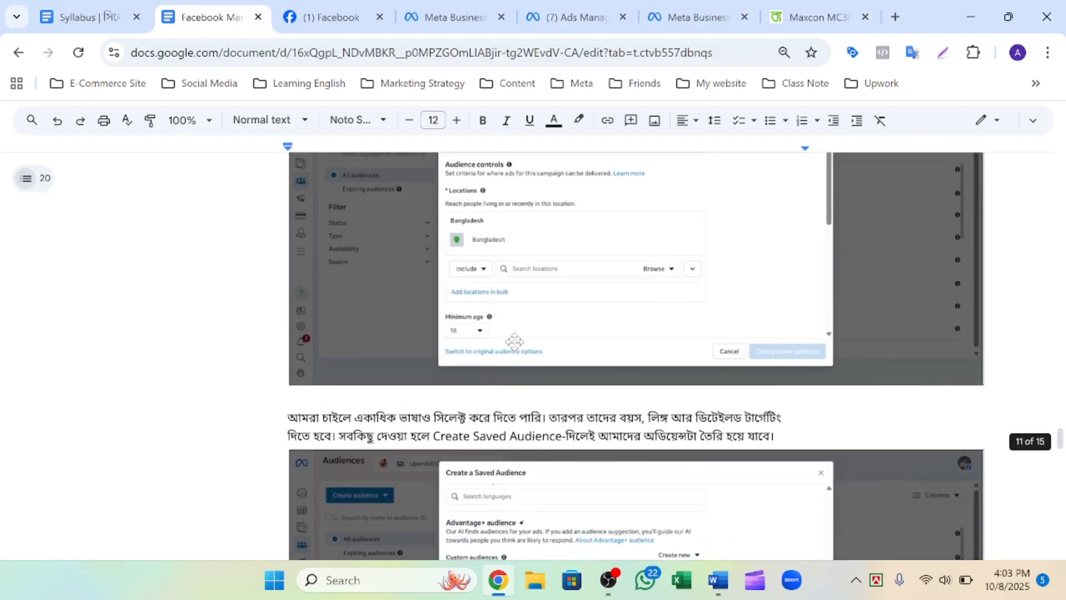
scroll(514, 341, "up", 6)
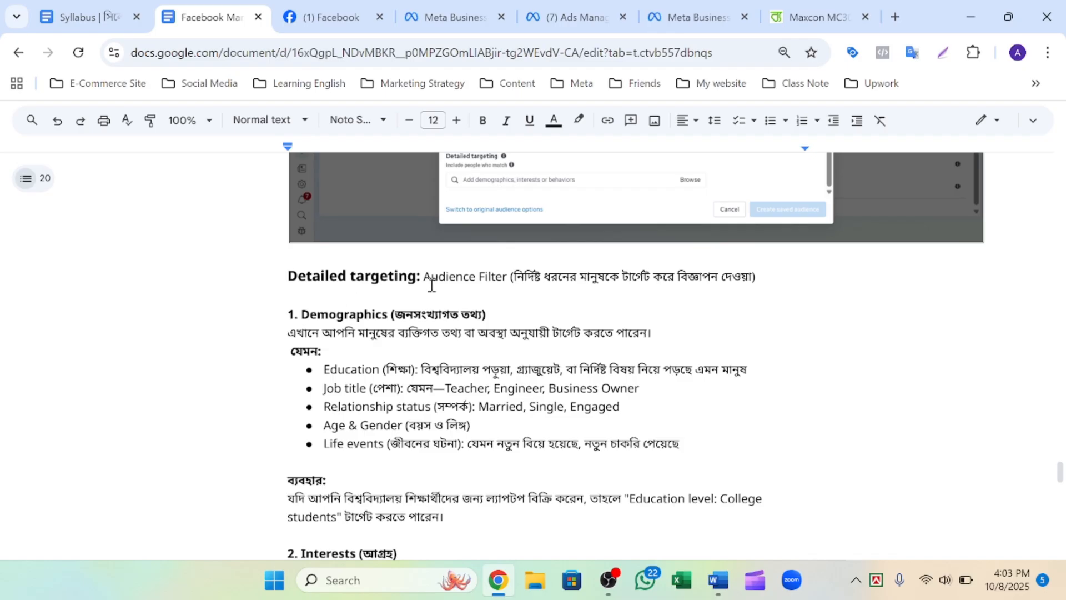
scroll(432, 400, "down", 4)
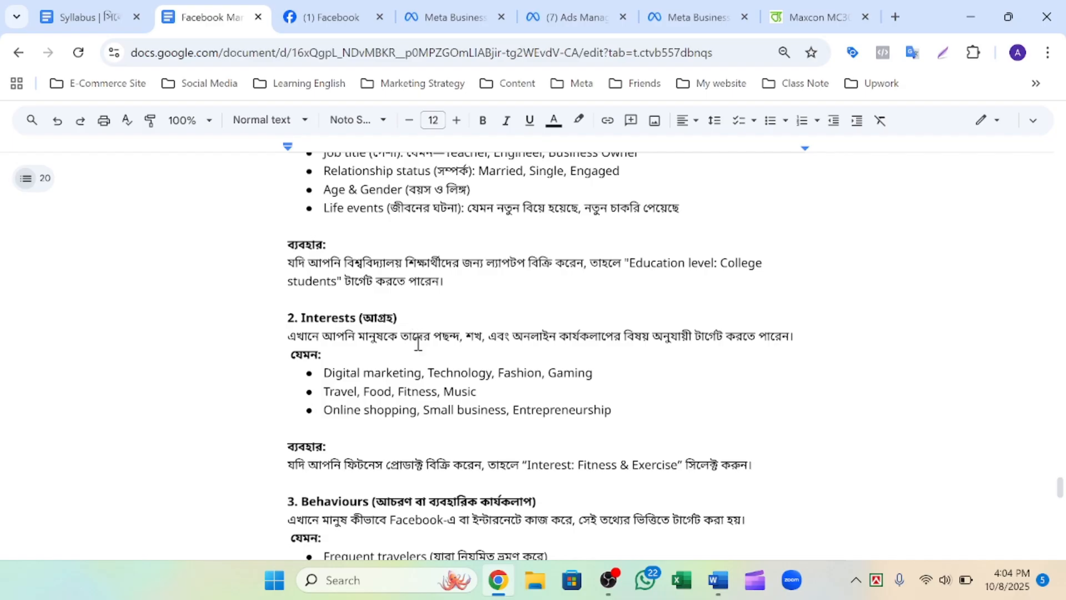
scroll(417, 344, "down", 2)
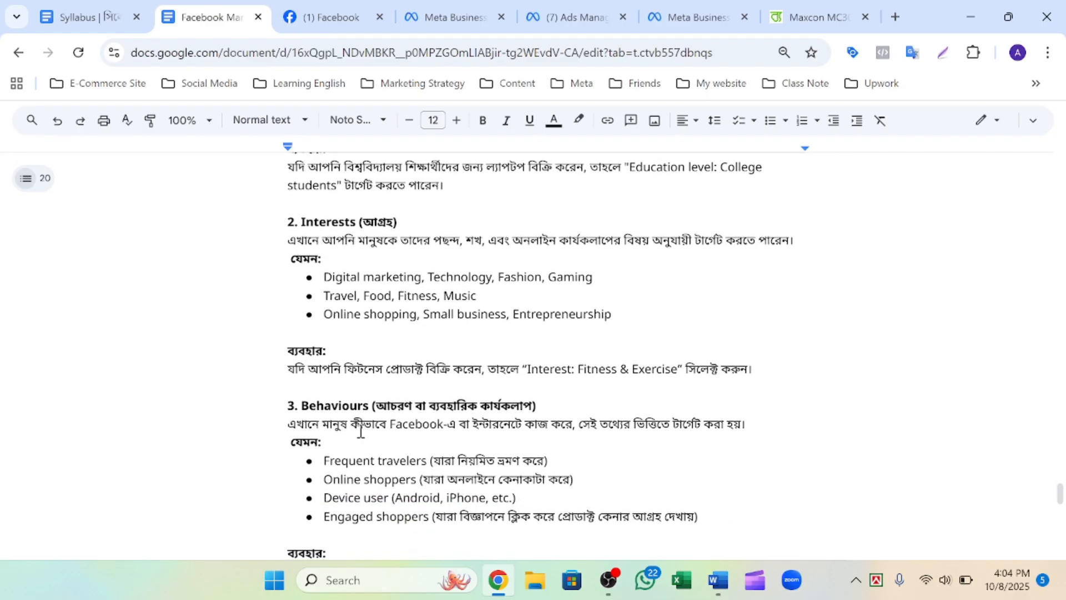
scroll(378, 431, "down", 1)
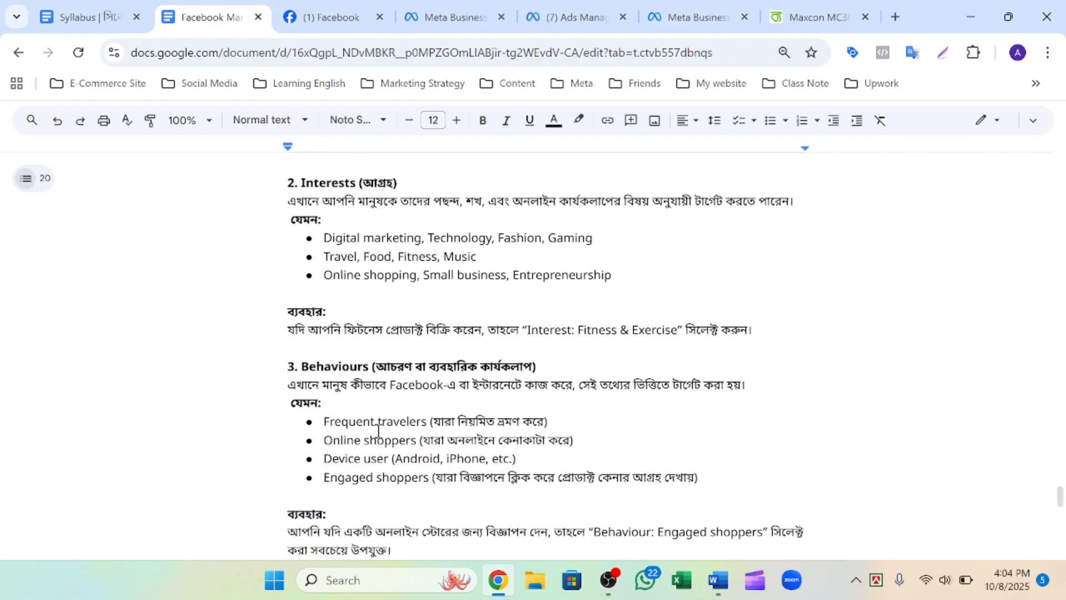
scroll(382, 410, "up", 1)
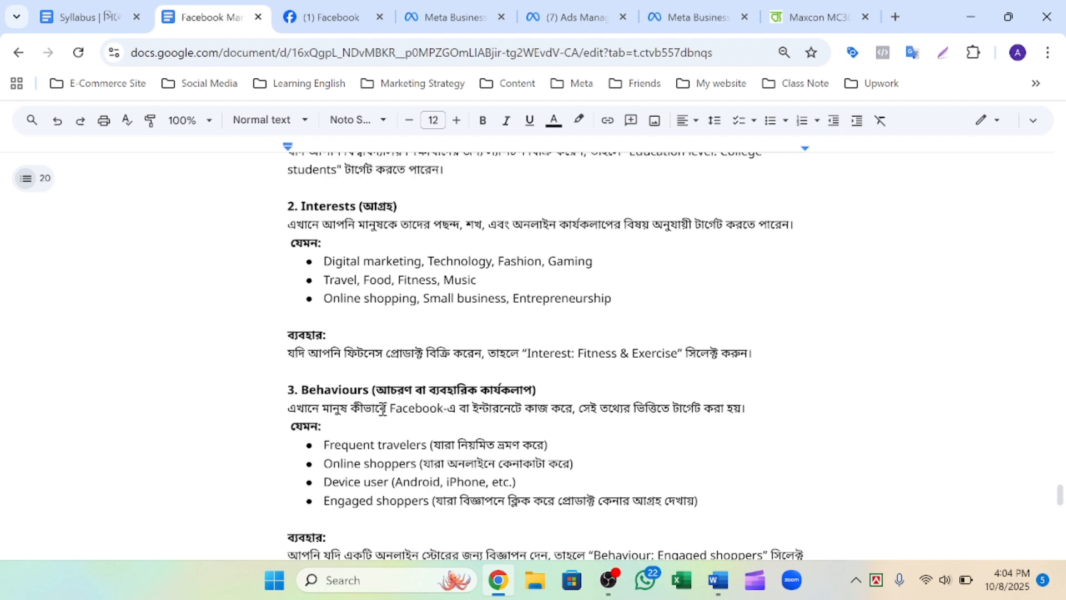
scroll(382, 409, "down", 1)
scroll(383, 410, "up", 1)
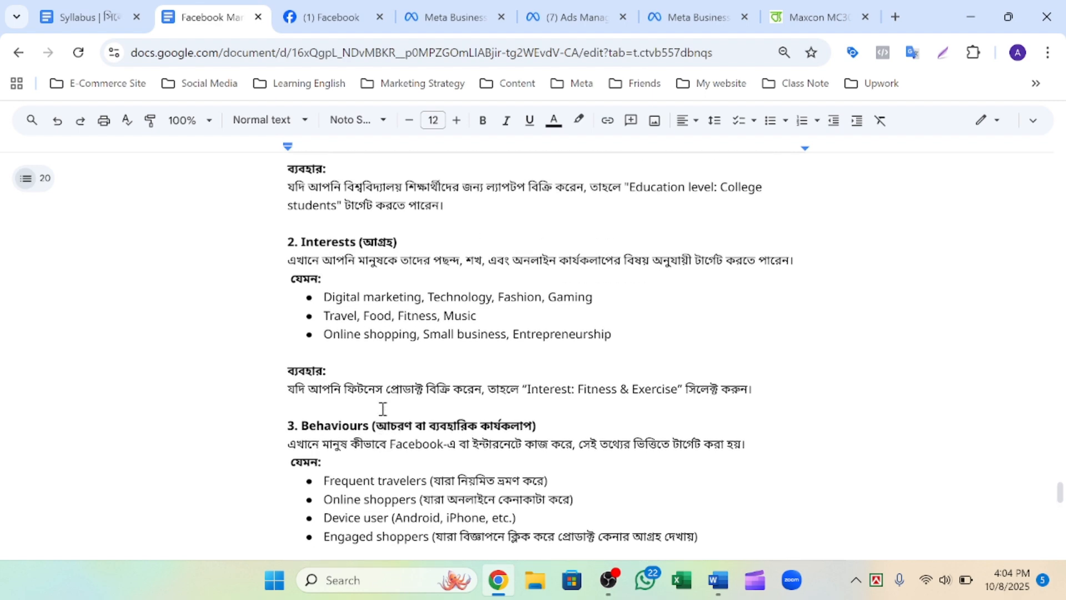
scroll(383, 409, "up", 8)
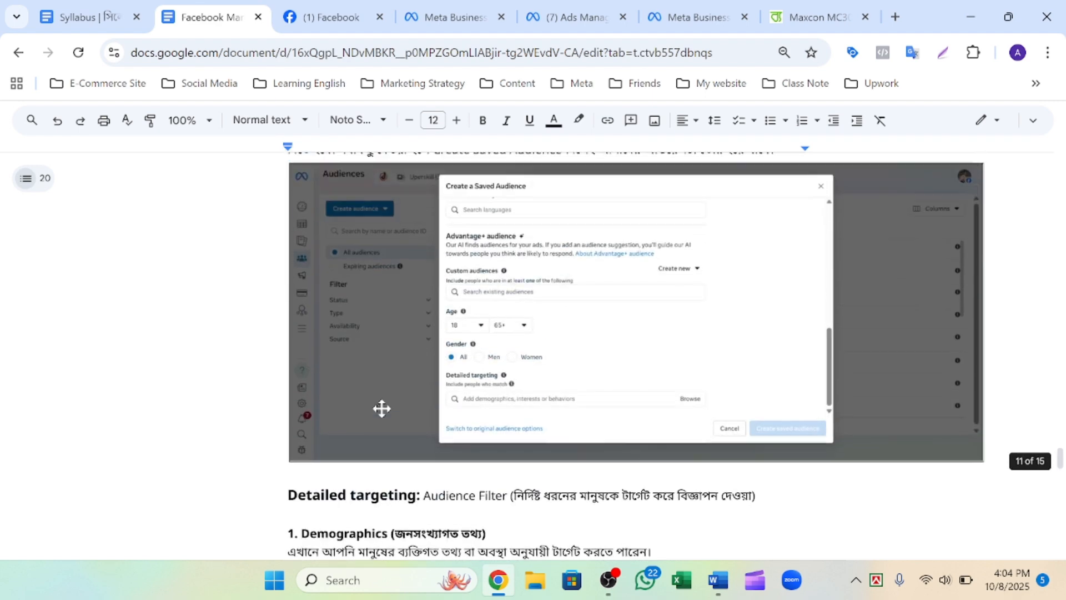
scroll(381, 409, "up", 5)
- Switch back to the saved audience form in Ads Manager and examine the Demographics targeting categories, including the Life events options
left_click(312, 15)
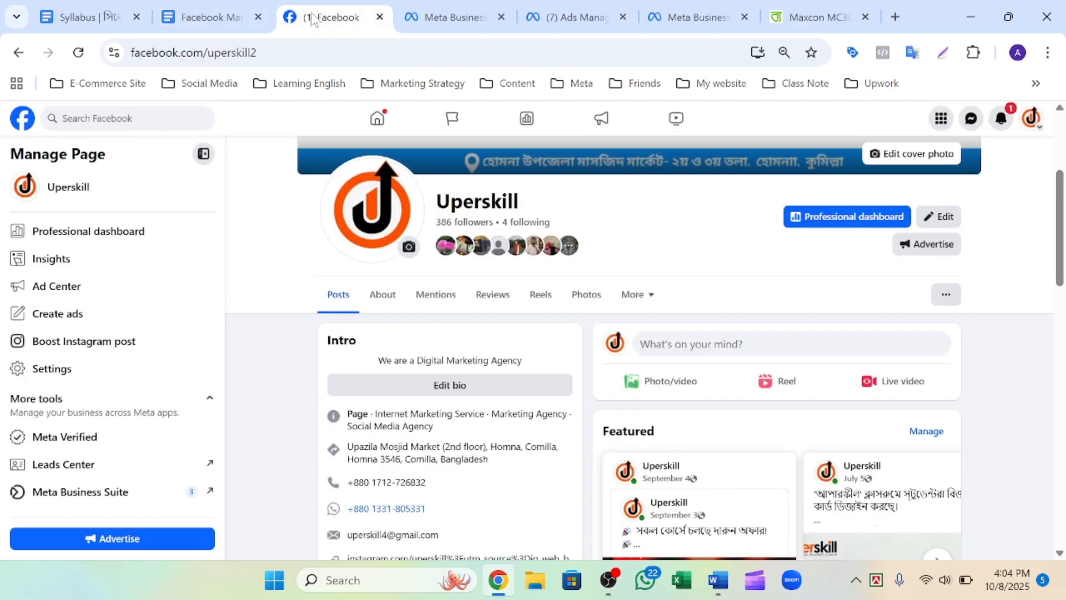
left_click(442, 18)
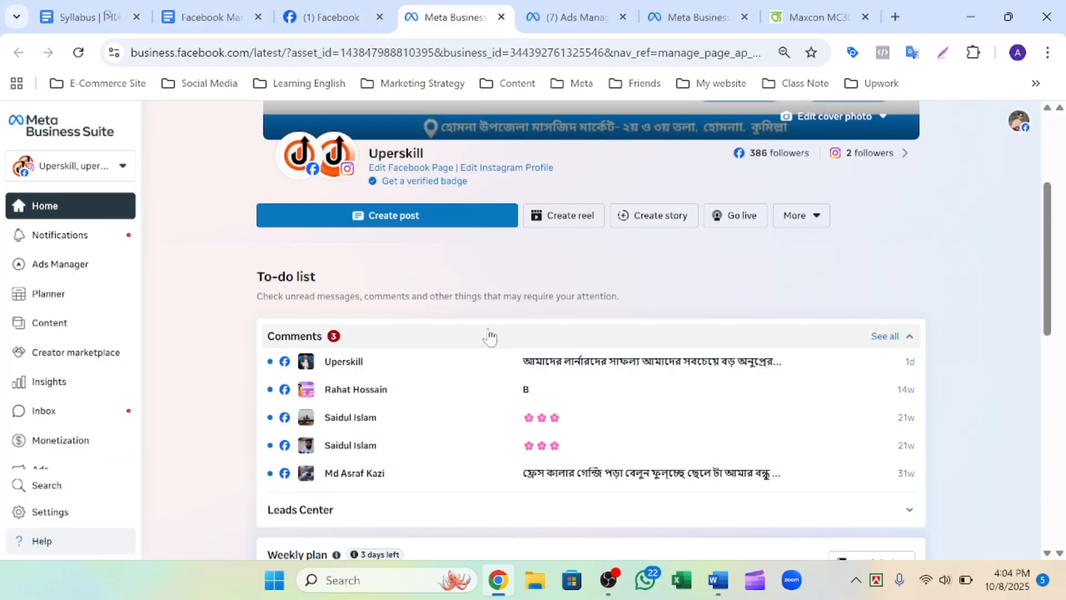
left_click(578, 17)
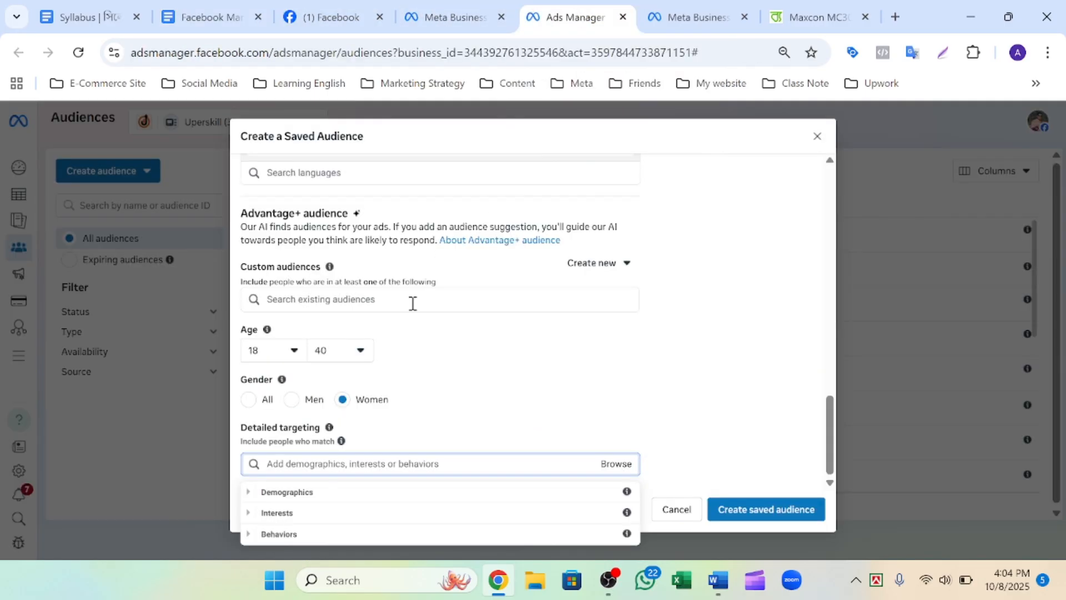
left_click(309, 493)
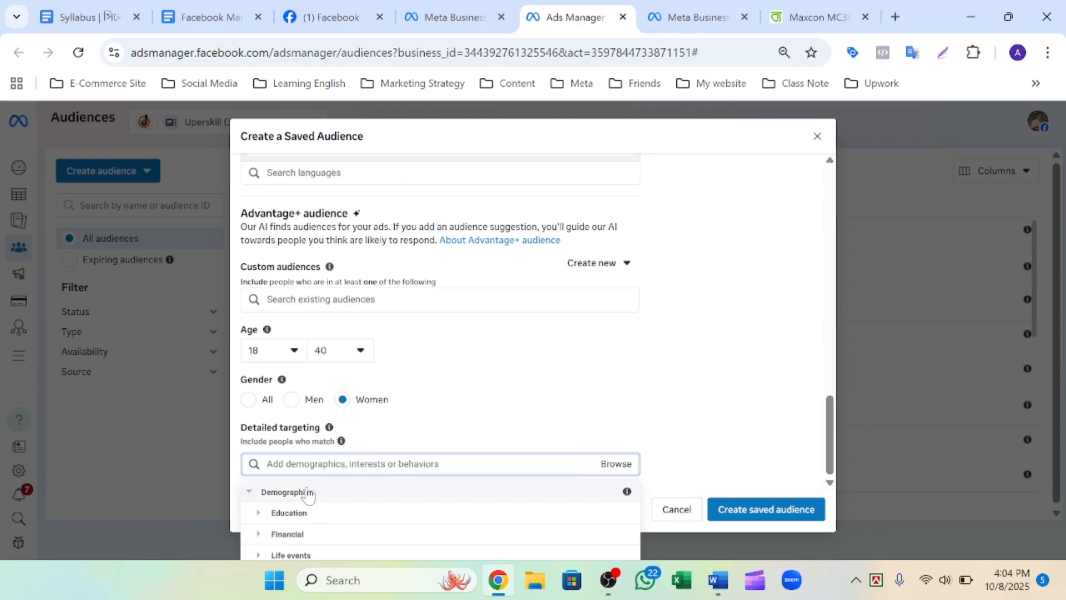
scroll(320, 520, "down", 1)
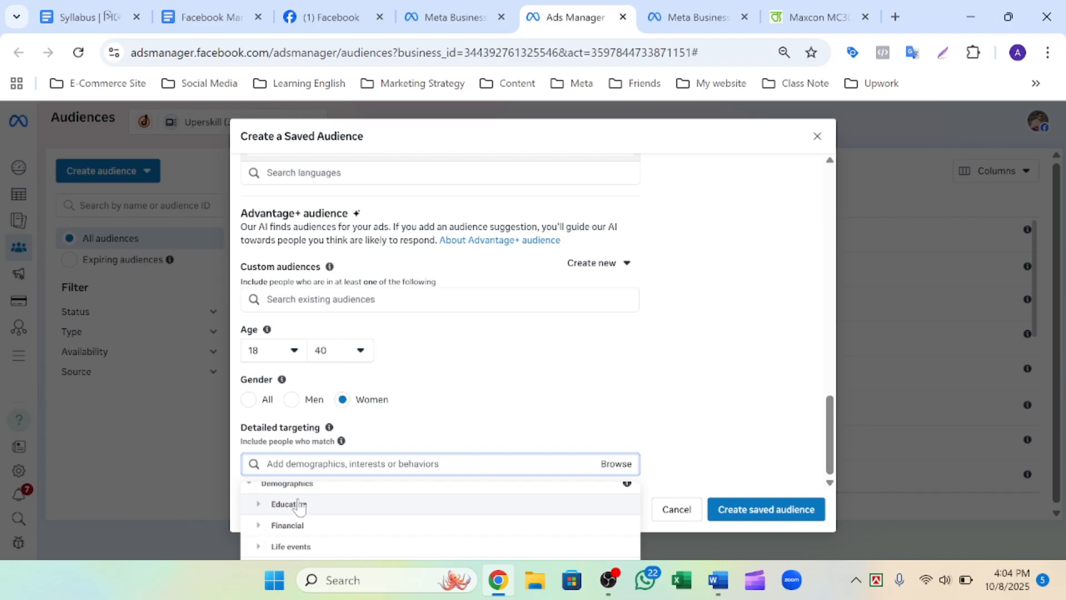
left_click(310, 551)
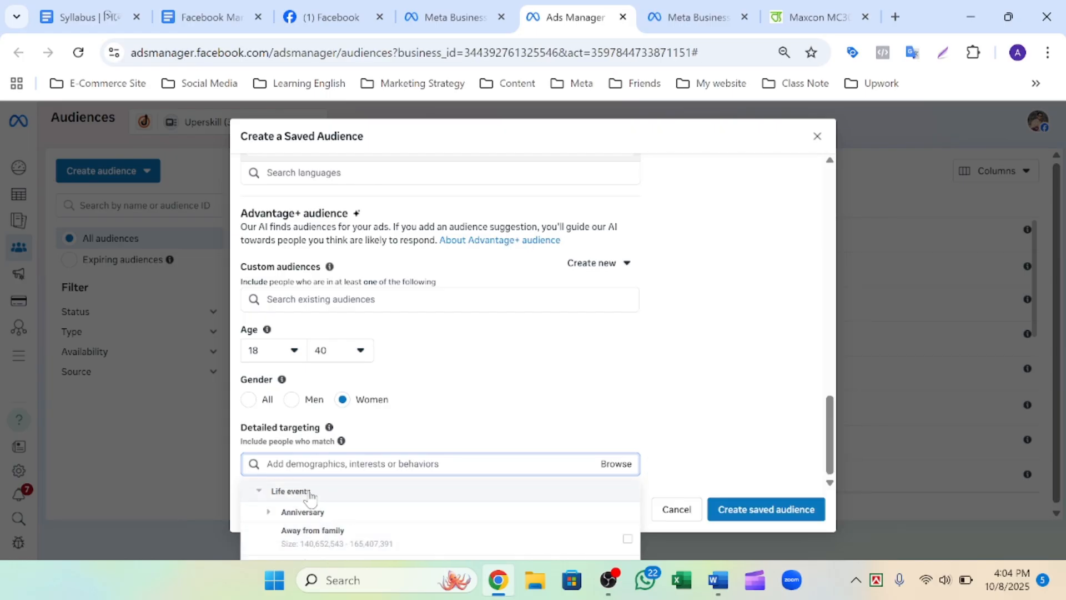
scroll(331, 505, "down", 2)
scroll(332, 513, "down", 1)
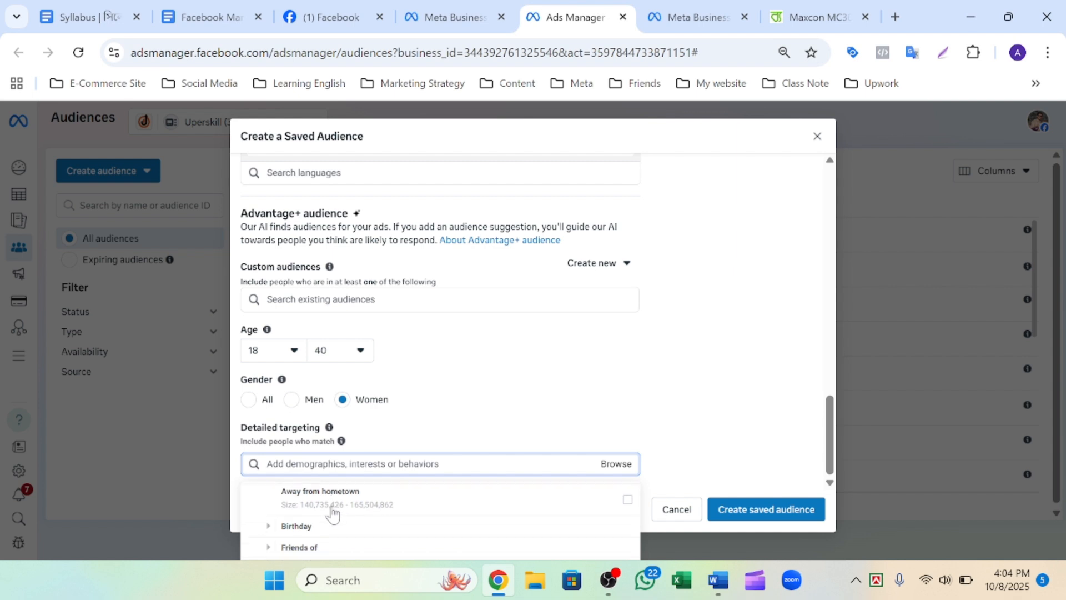
scroll(333, 516, "down", 5)
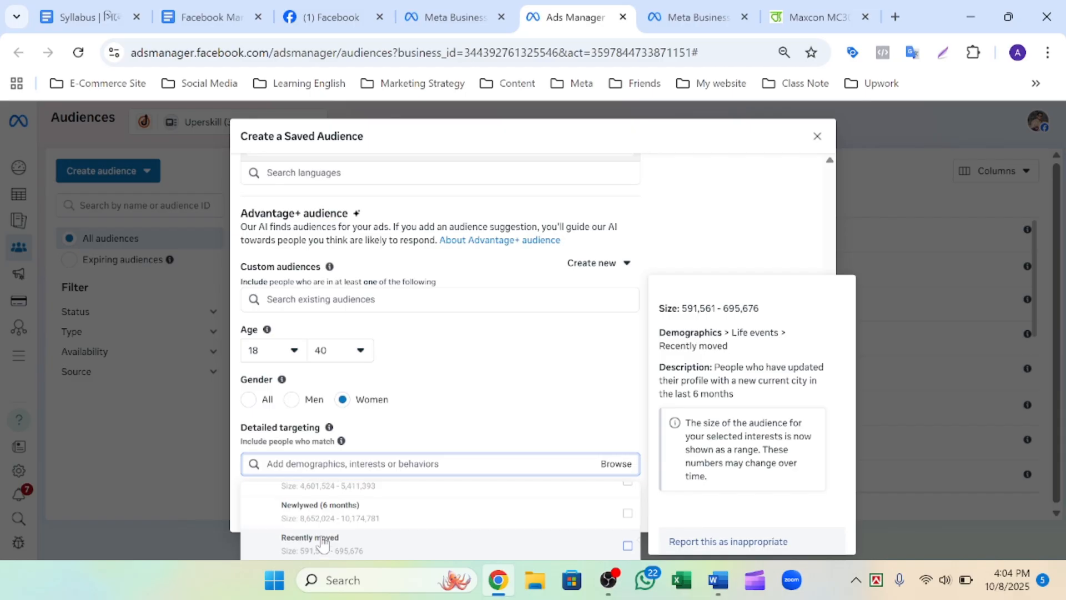
scroll(322, 541, "up", 1)
scroll(322, 542, "up", 6)
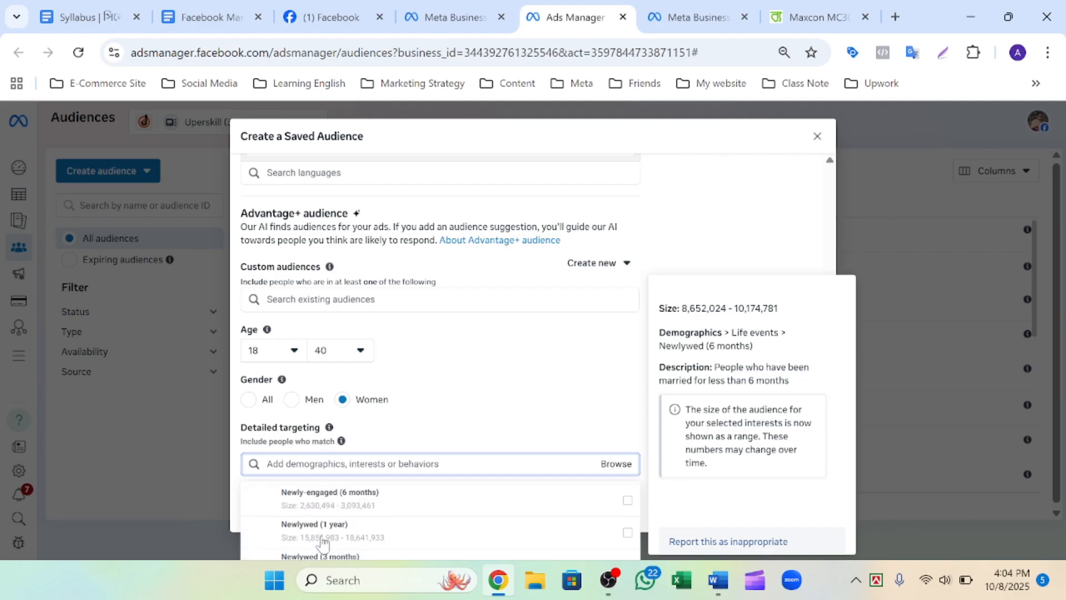
scroll(323, 541, "up", 8)
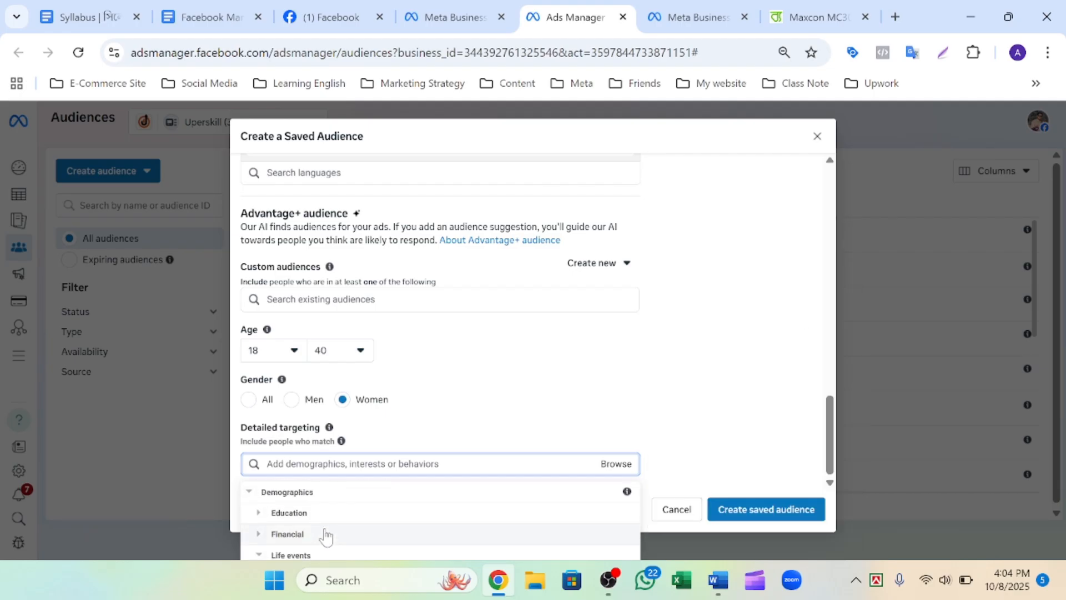
scroll(329, 525, "down", 3)
scroll(330, 524, "up", 3)
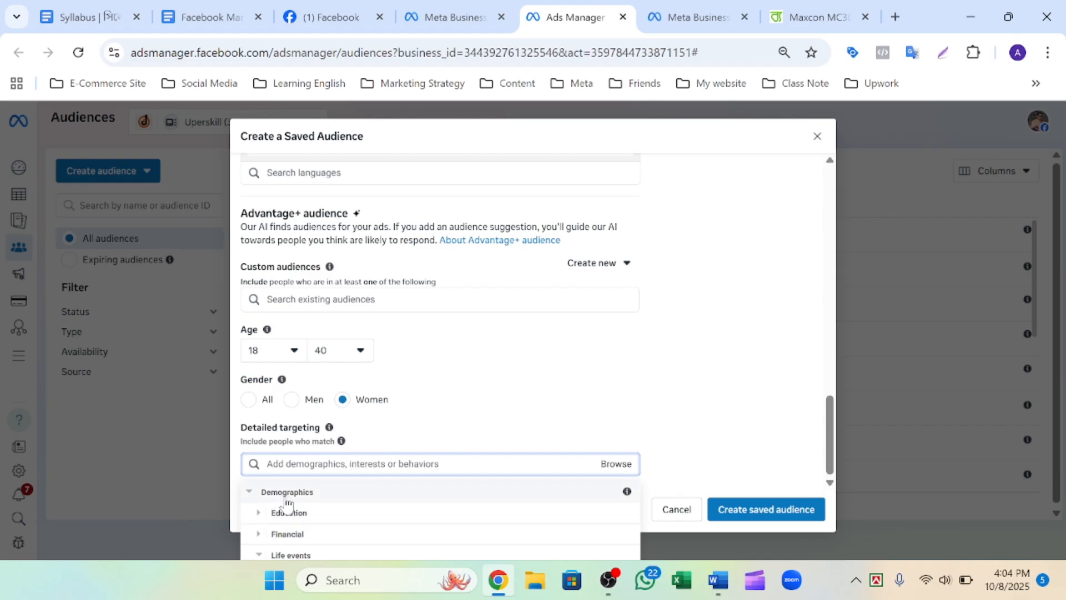
scroll(302, 536, "down", 4)
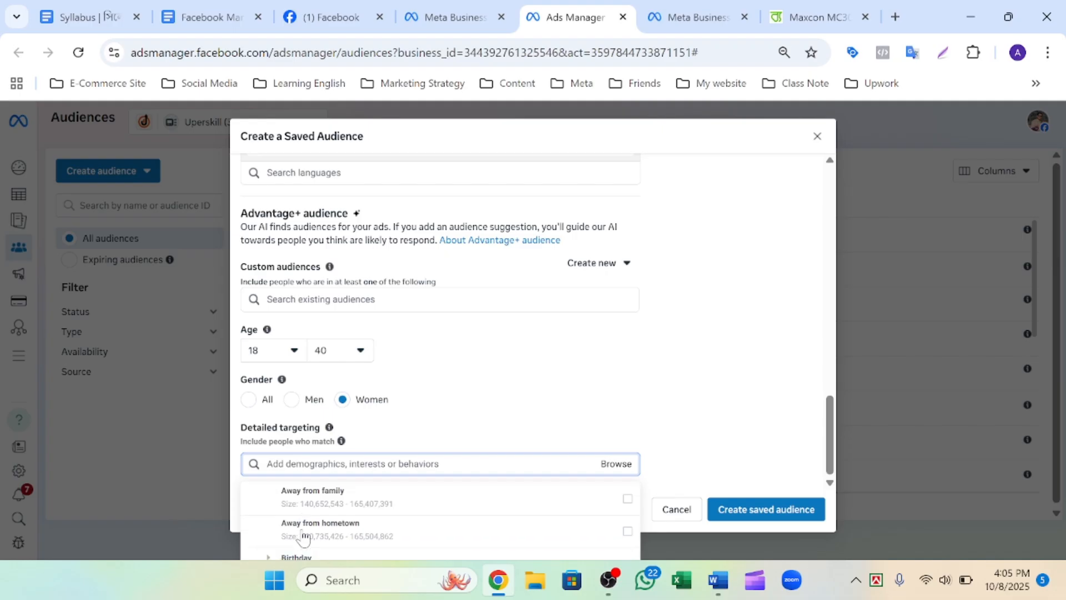
scroll(302, 536, "down", 3)
scroll(302, 536, "up", 6)
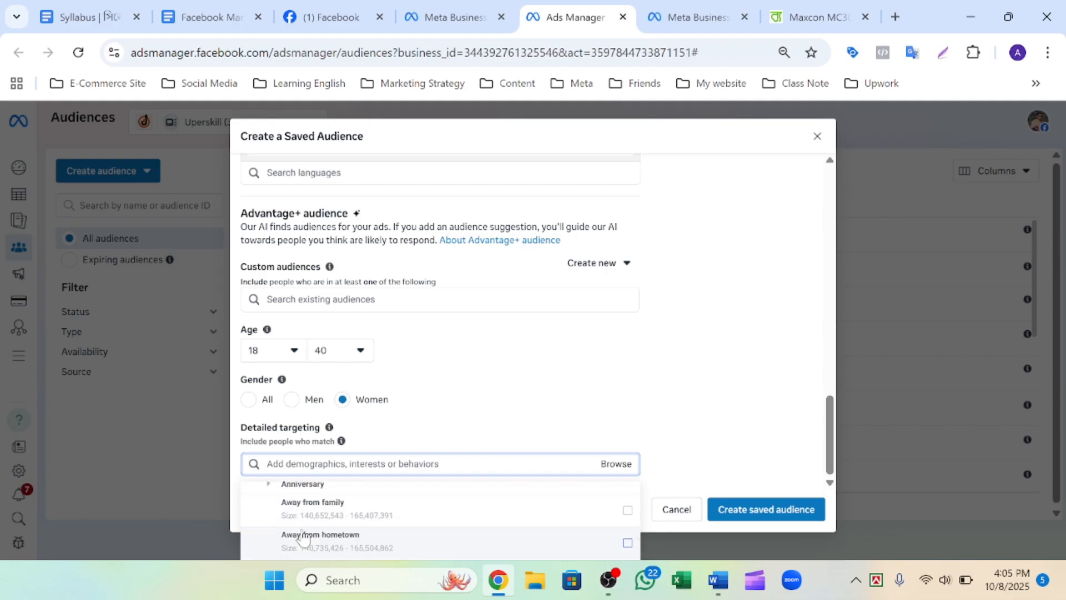
- Examine the subcategories under Interests and Behaviors for detailed targeting, and bring up the suggestions of the targeting search
left_click(371, 465)
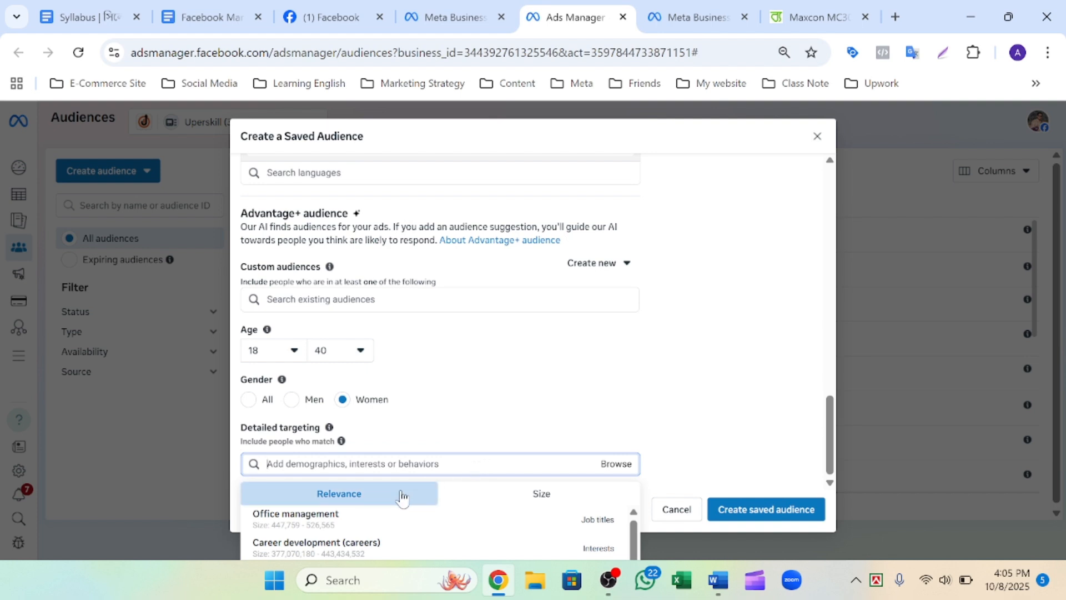
left_click(613, 467)
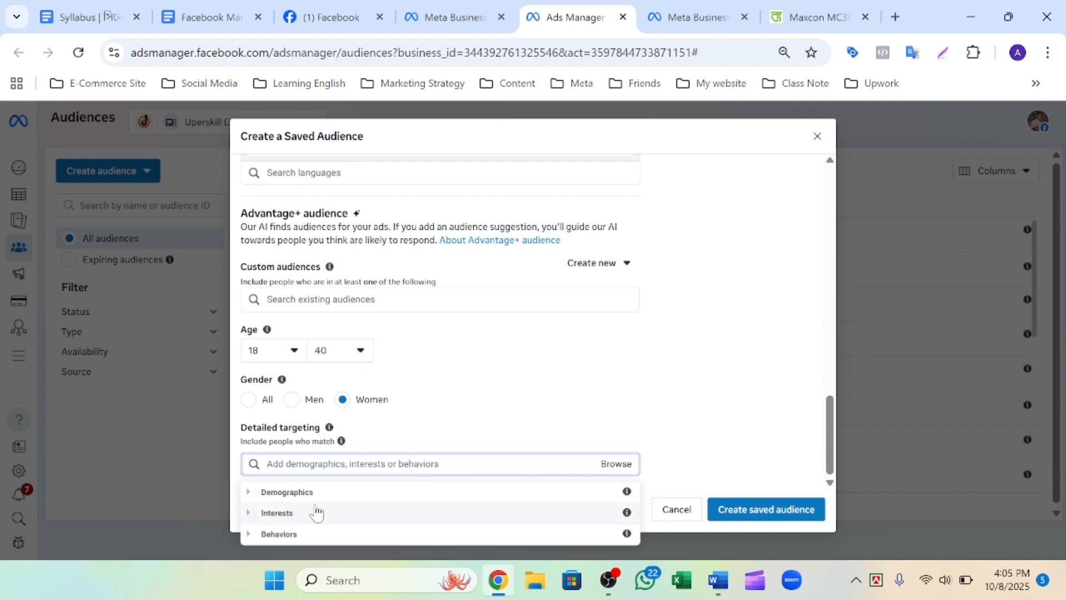
left_click(296, 514)
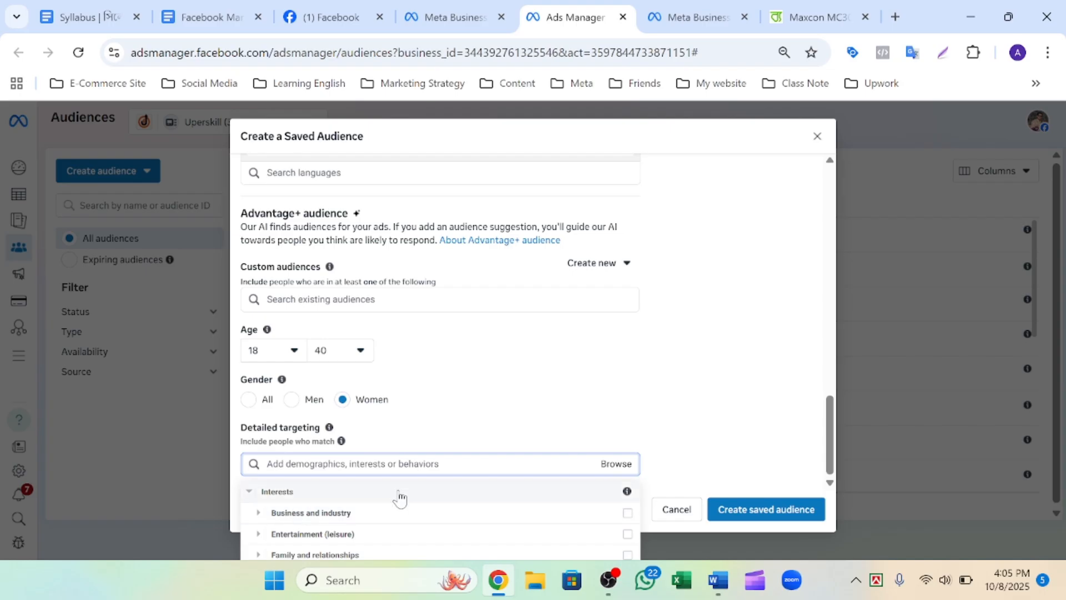
scroll(345, 515, "down", 1)
scroll(345, 516, "down", 1)
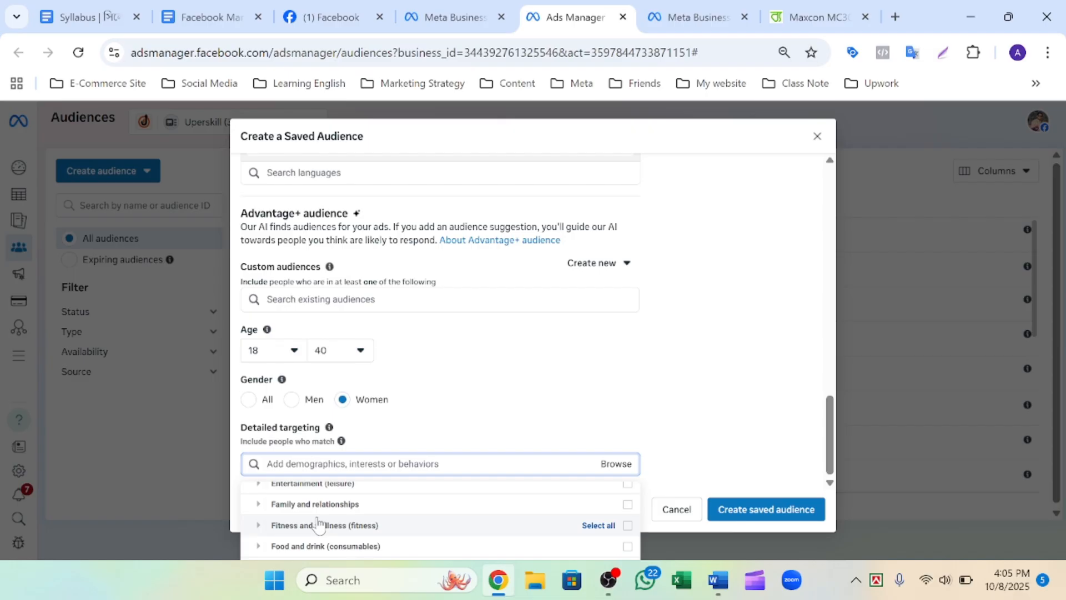
left_click(618, 467)
left_click(618, 468)
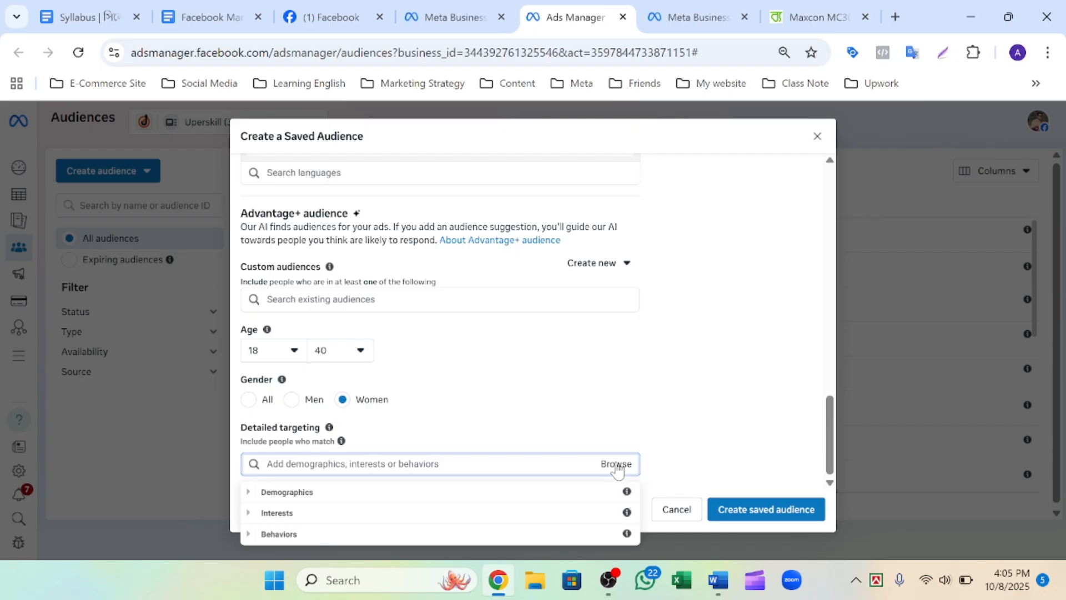
left_click(298, 536)
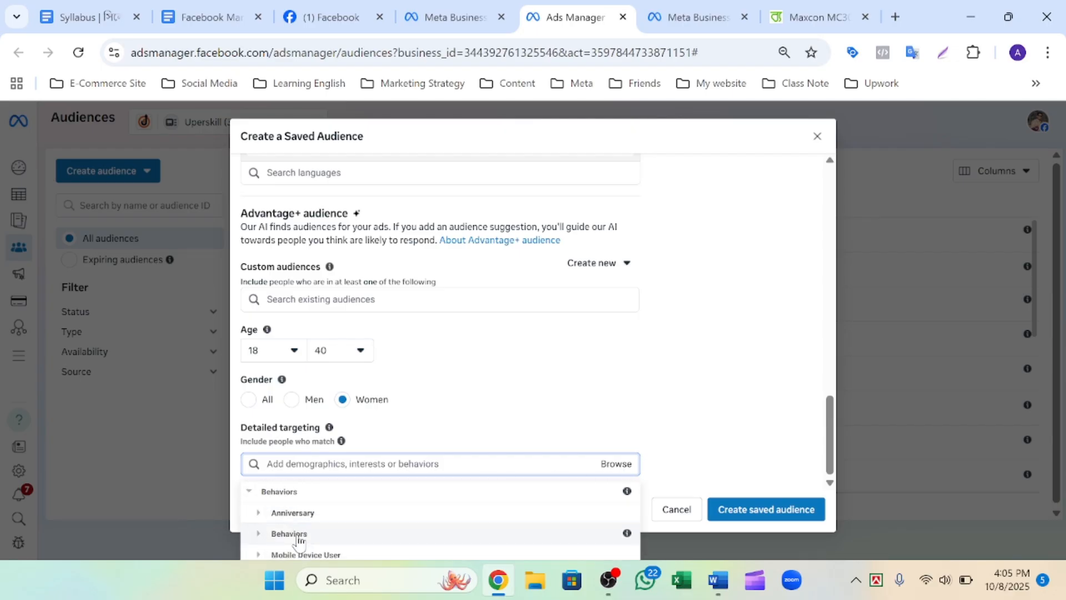
scroll(311, 522, "down", 3)
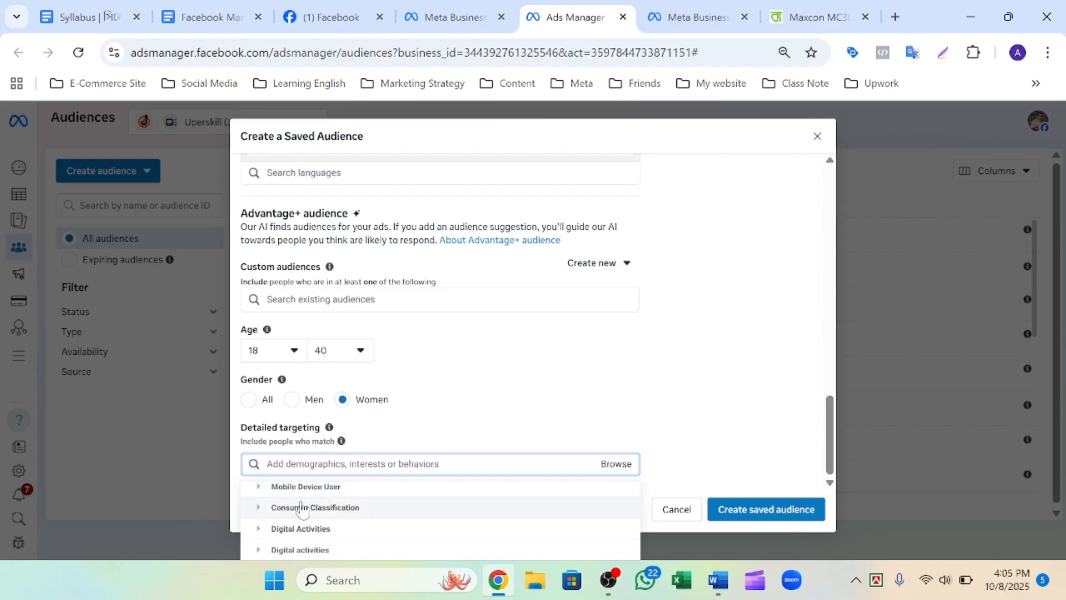
scroll(338, 532, "down", 1)
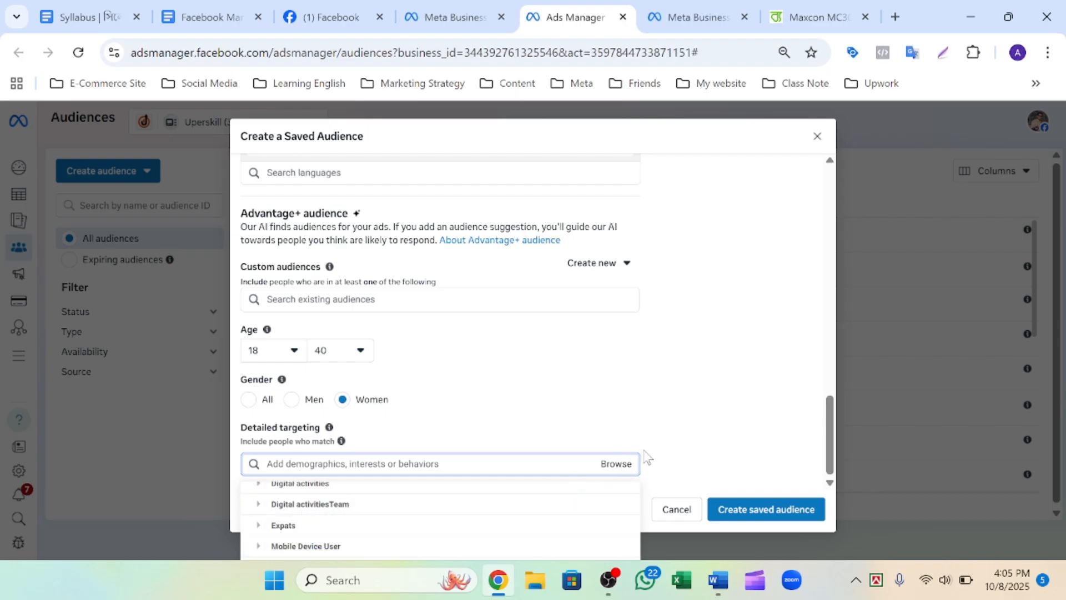
left_click(627, 467)
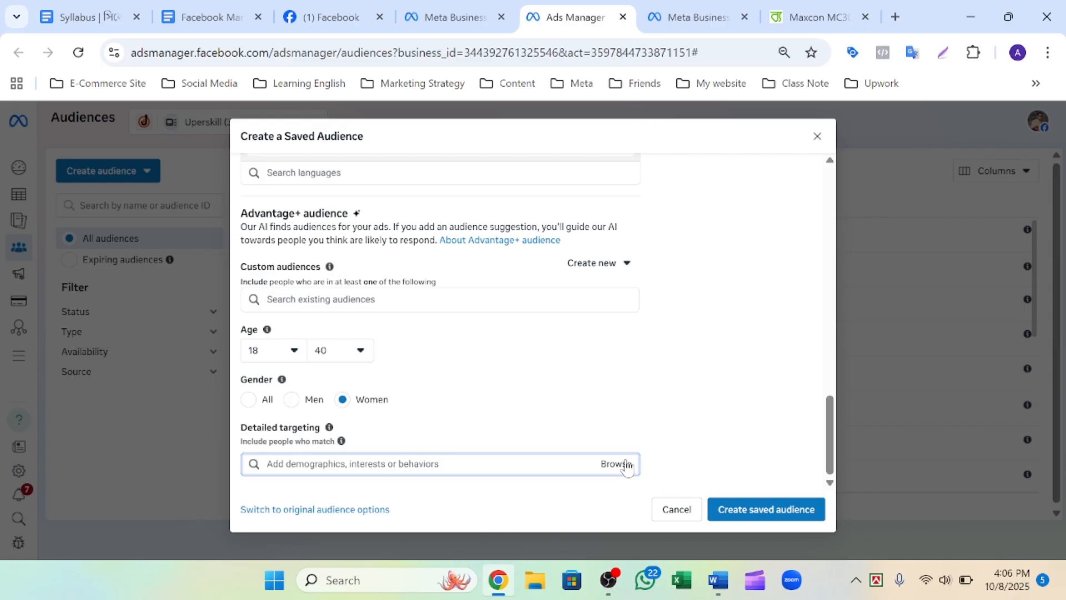
left_click(390, 461)
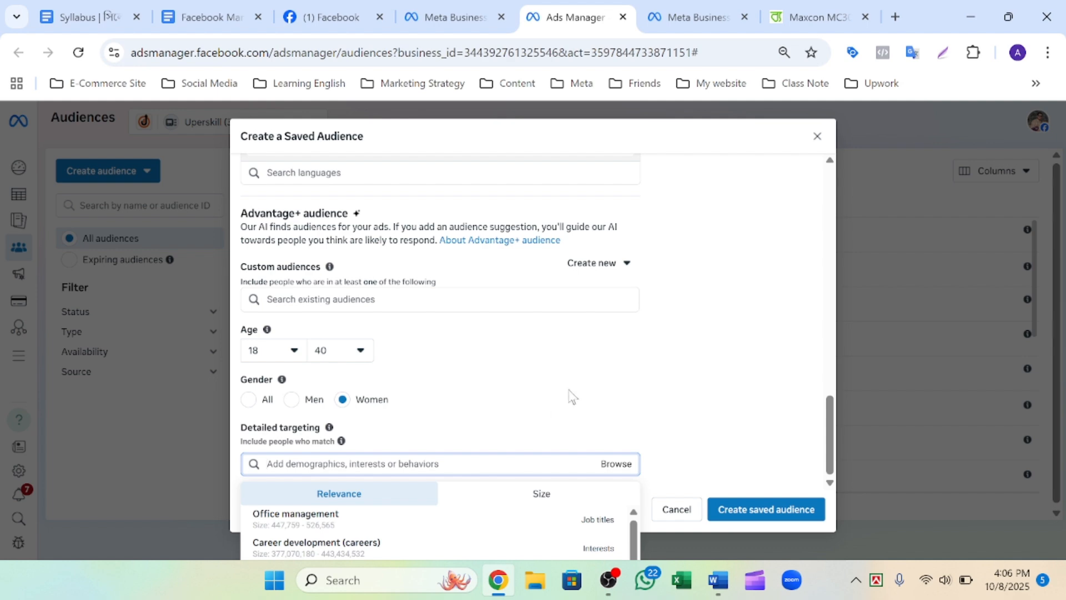
- Switch to the Word document and review its Detailed Targeting list of Demographics, Interests and Behaviours
left_click(722, 583)
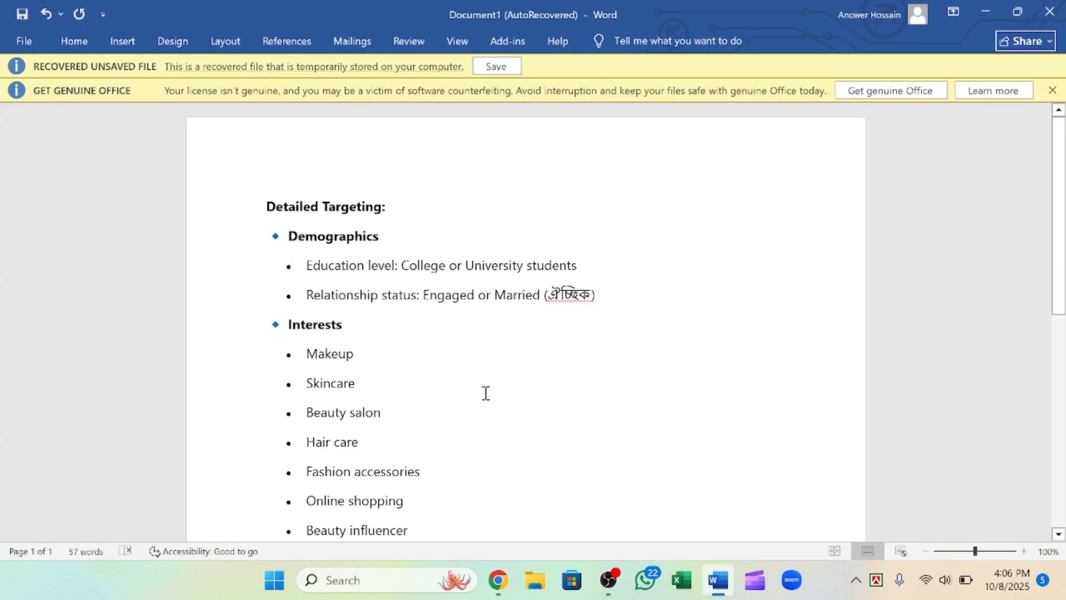
scroll(426, 350, "down", 3)
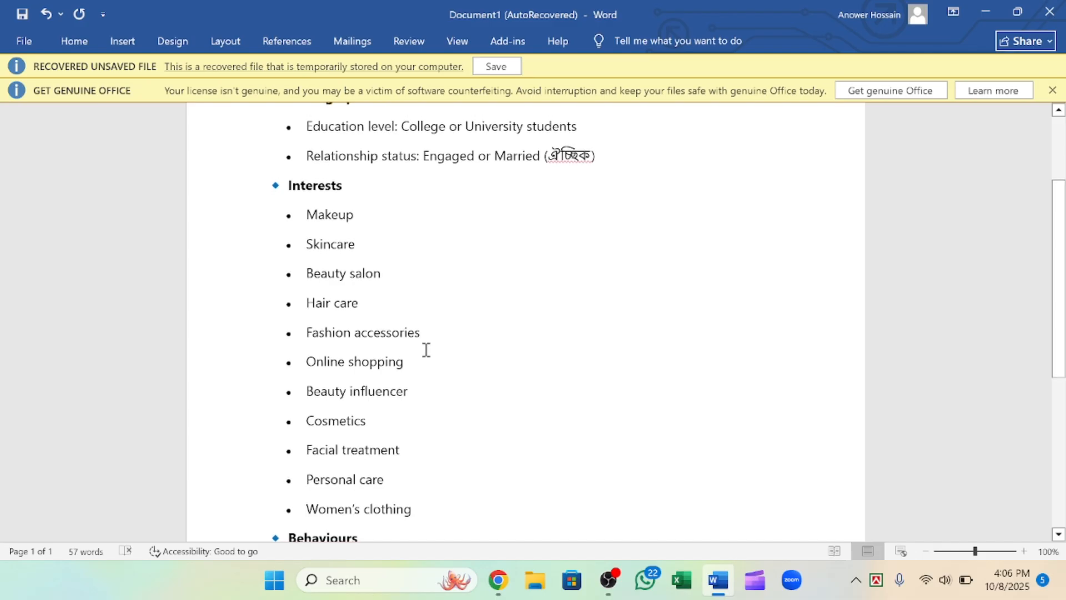
scroll(426, 350, "up", 2)
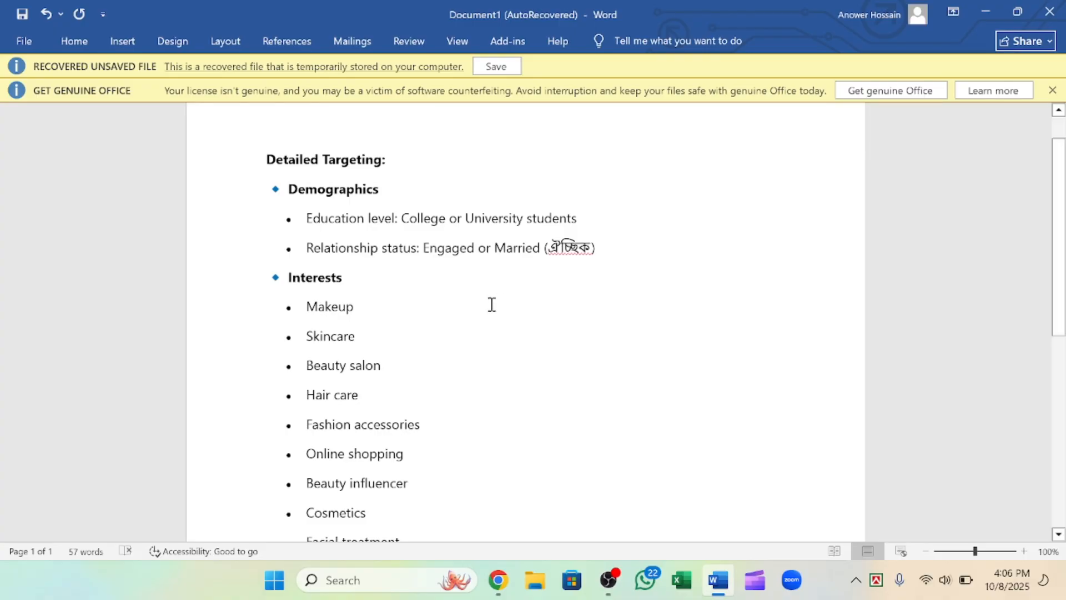
scroll(492, 304, "down", 3)
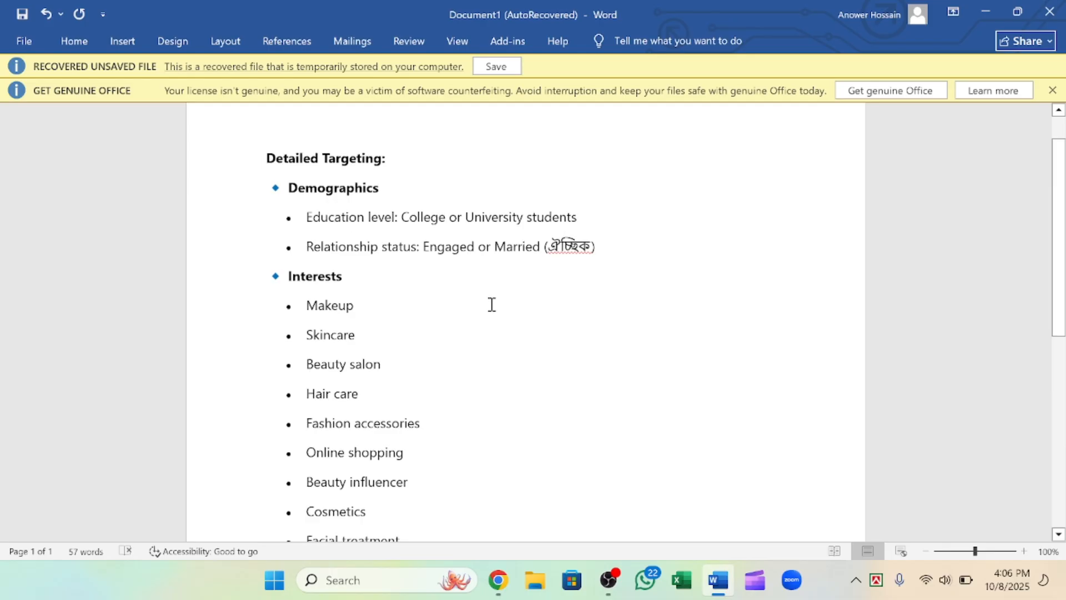
scroll(492, 305, "up", 4)
scroll(491, 305, "down", 2)
scroll(492, 304, "down", 6)
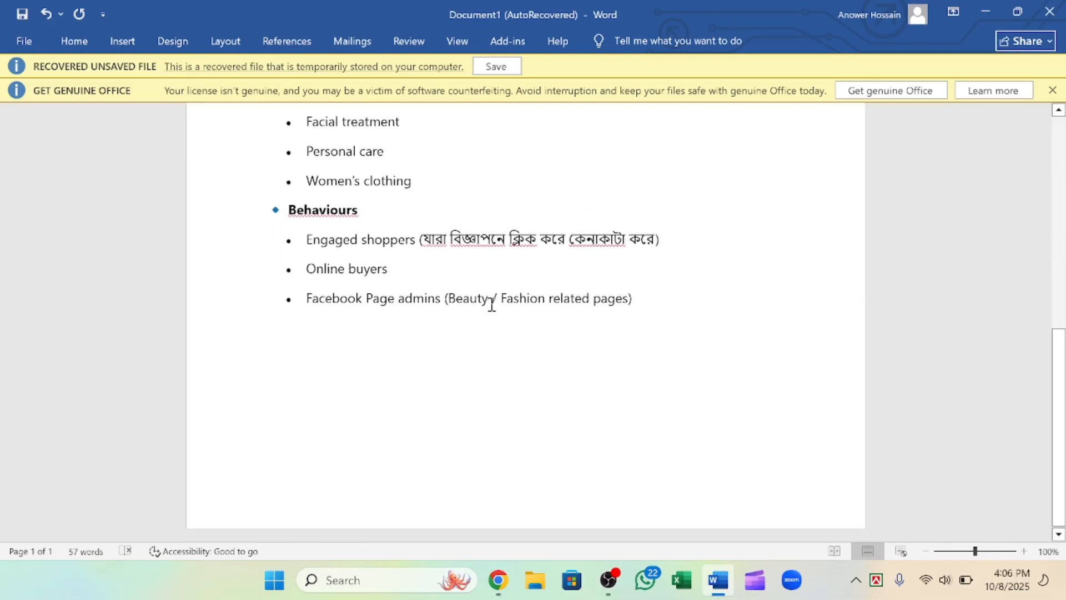
scroll(492, 304, "up", 8)
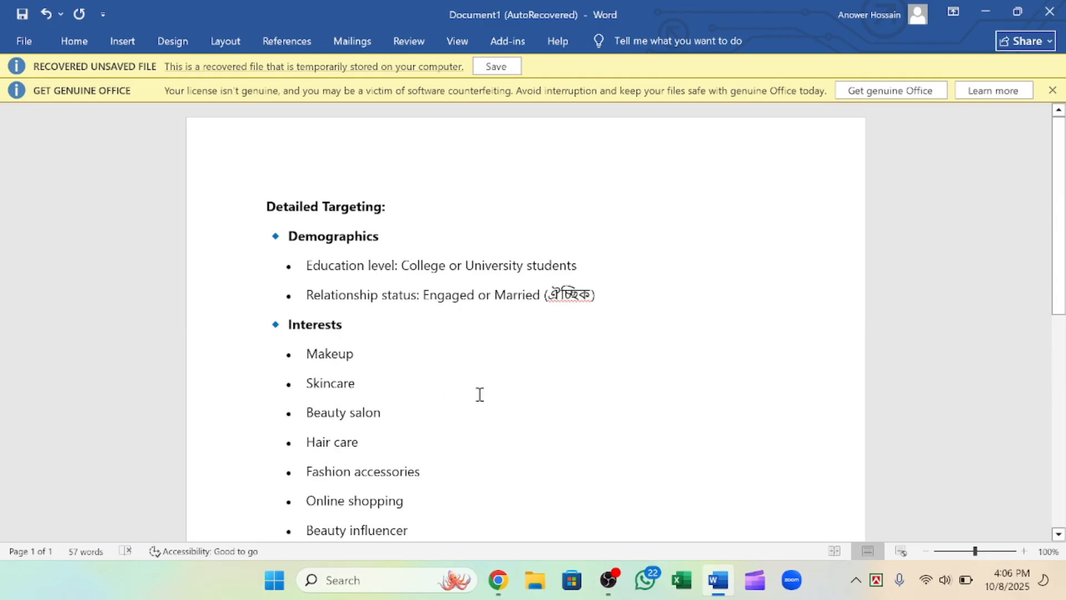
- Take the interest "Makeup" from the Word list and add the Makeup employer entry to detailed targeting in Ads Manager
double_click(328, 355)
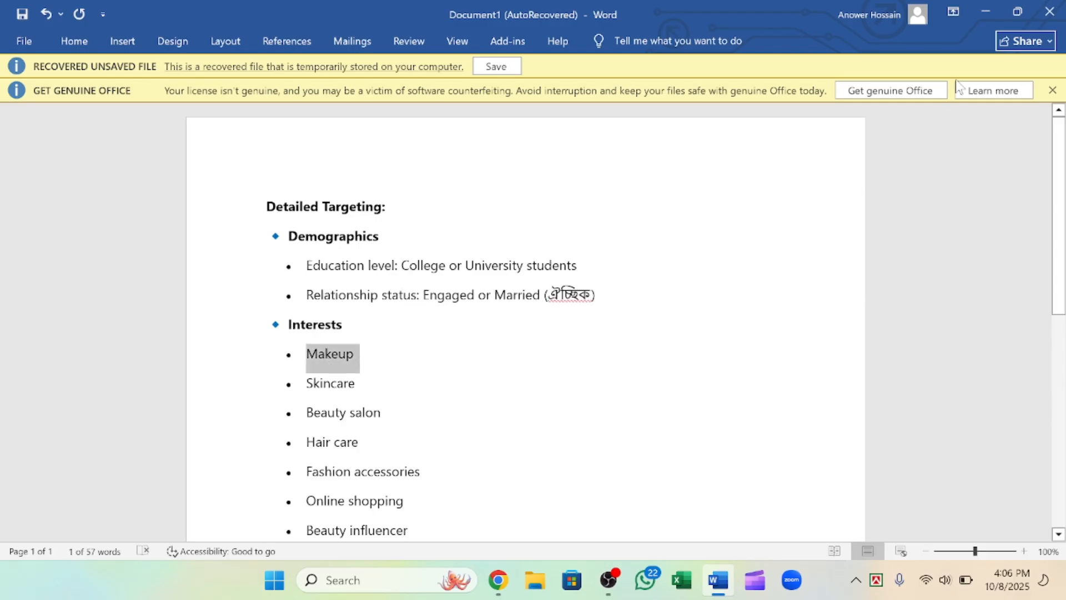
left_click(985, 10)
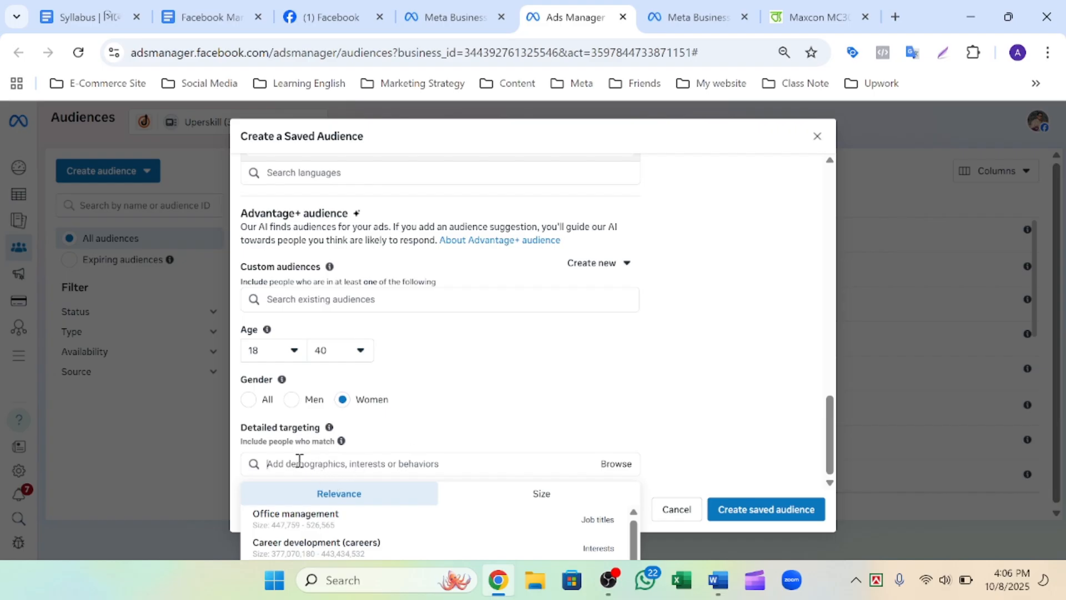
type("Makeup")
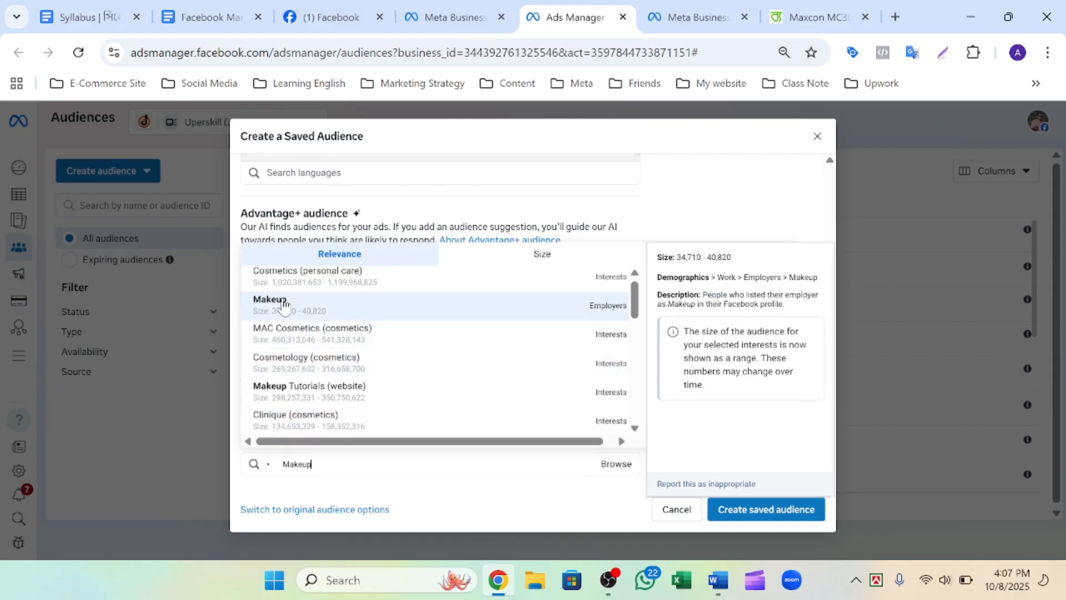
left_click(282, 305)
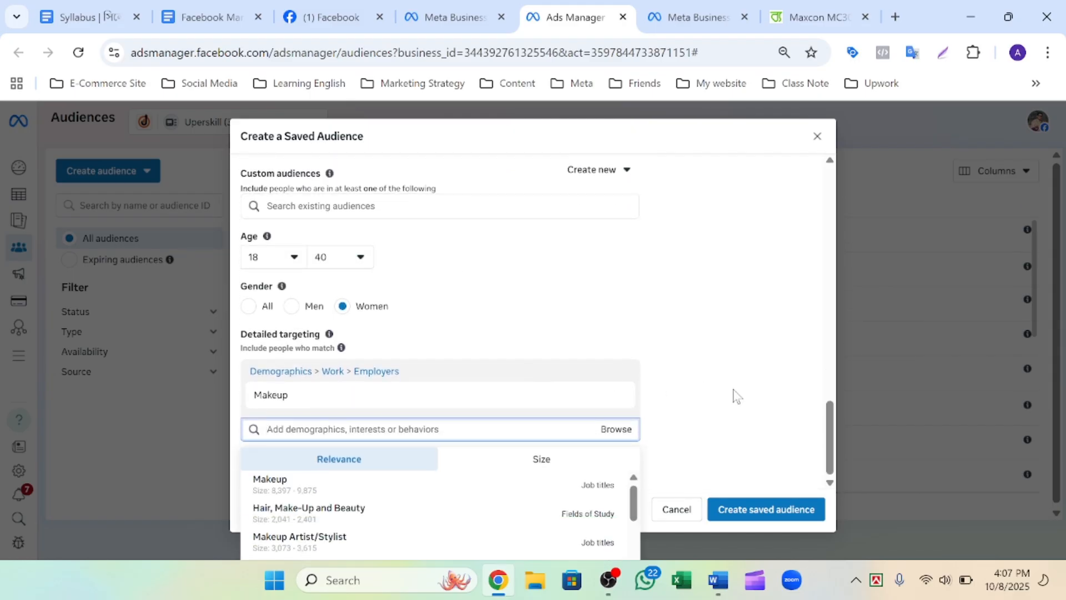
scroll(368, 508, "down", 2)
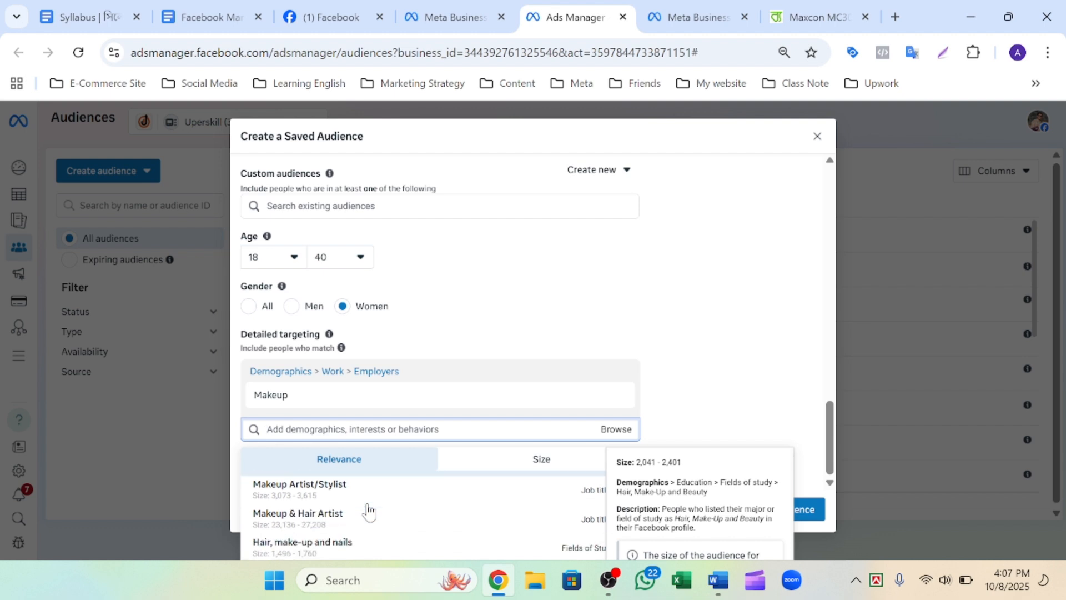
scroll(368, 511, "down", 4)
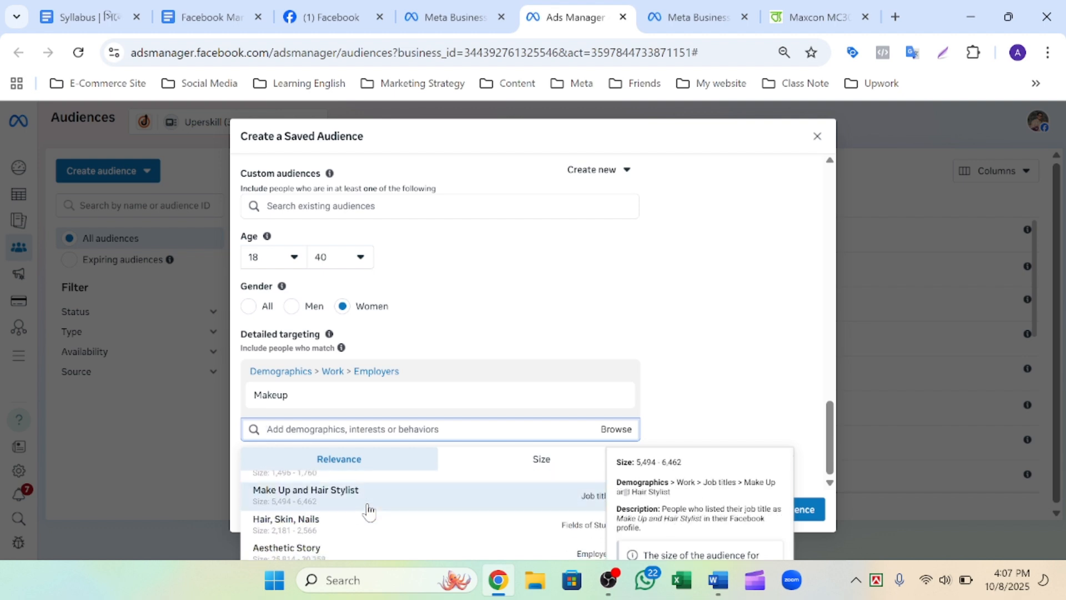
- Look through the suggested job titles, fields of study, employers and interests related to Makeup for detailed targeting
scroll(368, 511, "up", 4)
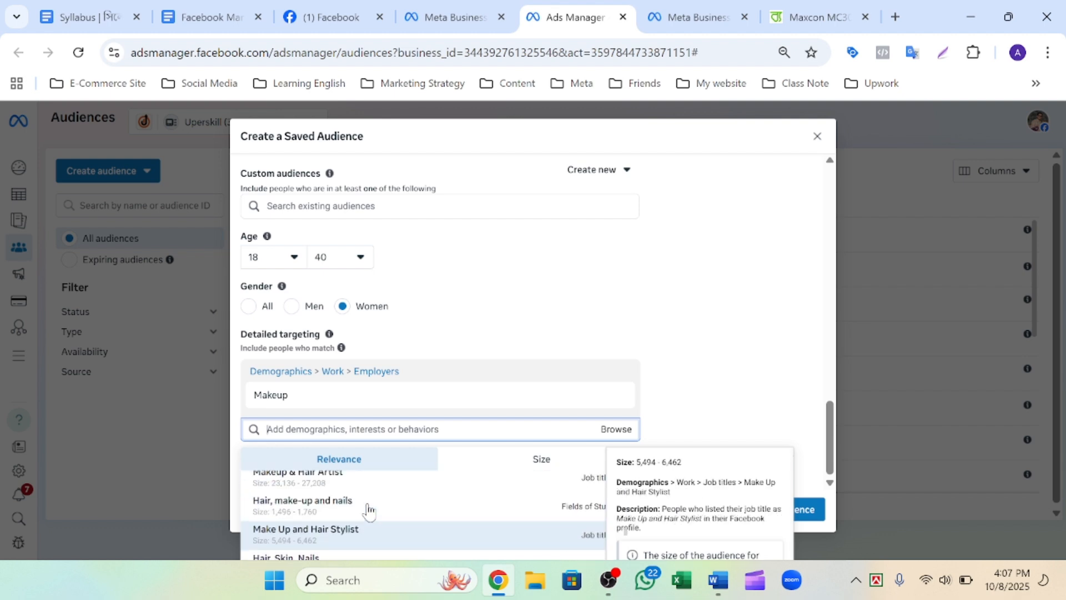
scroll(368, 511, "up", 2)
scroll(368, 511, "down", 4)
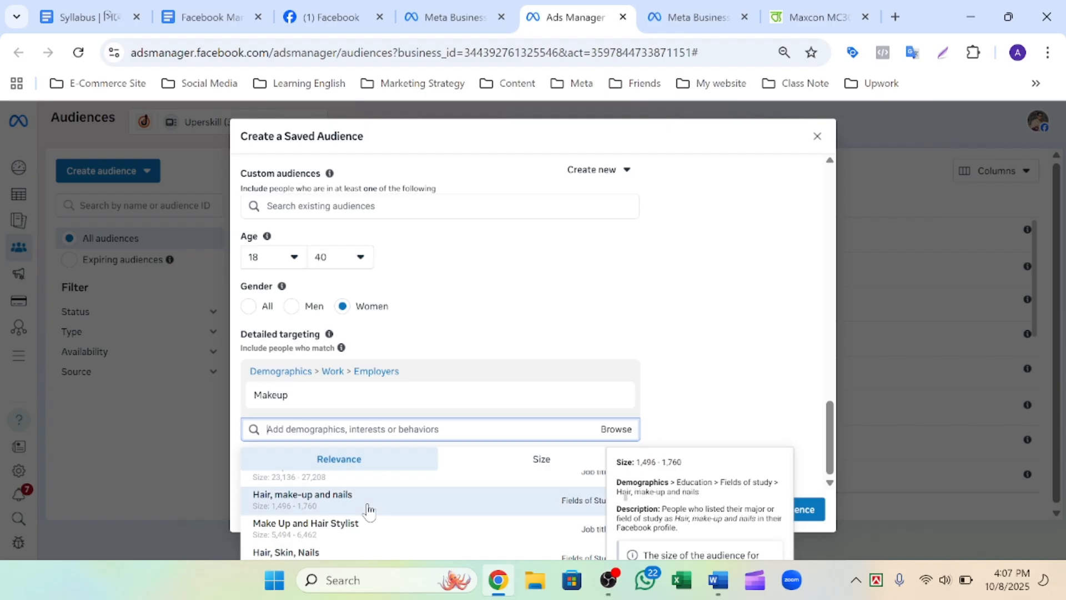
scroll(368, 511, "down", 5)
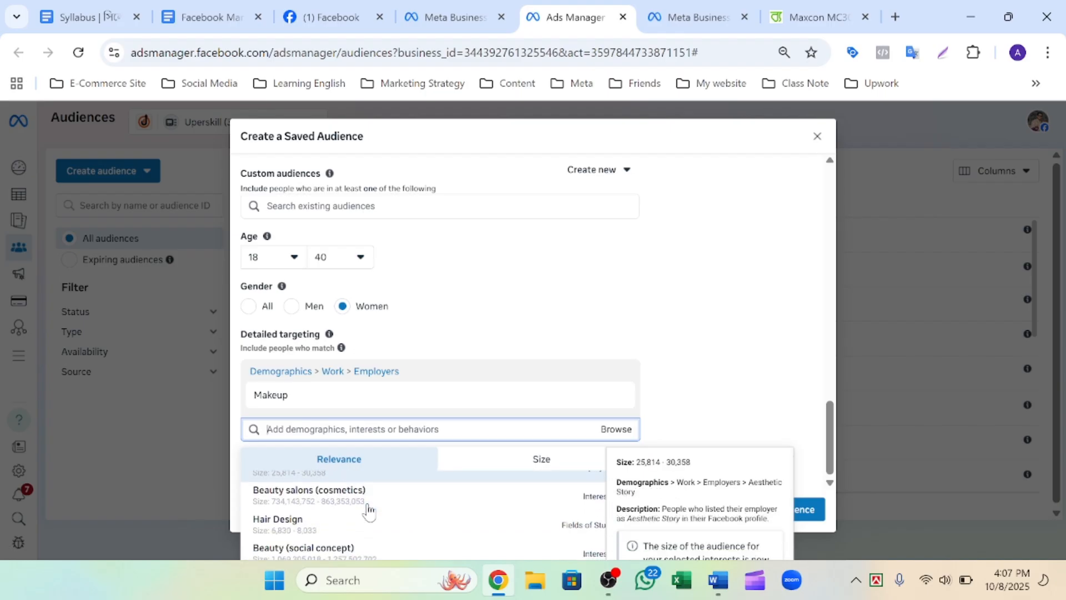
scroll(367, 511, "down", 2)
scroll(368, 511, "up", 2)
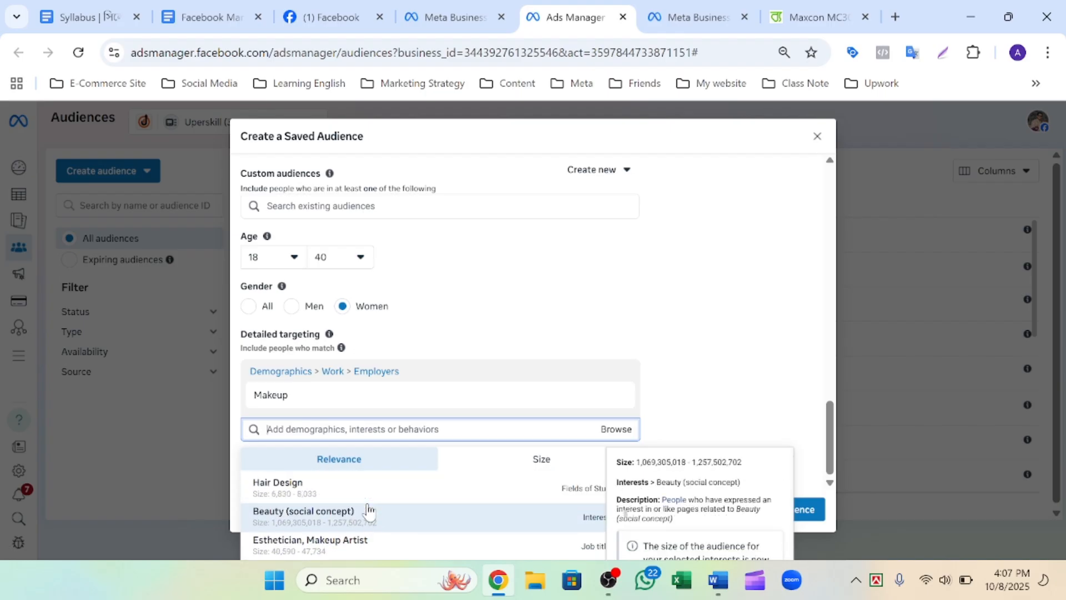
scroll(368, 511, "down", 1)
scroll(369, 511, "up", 1)
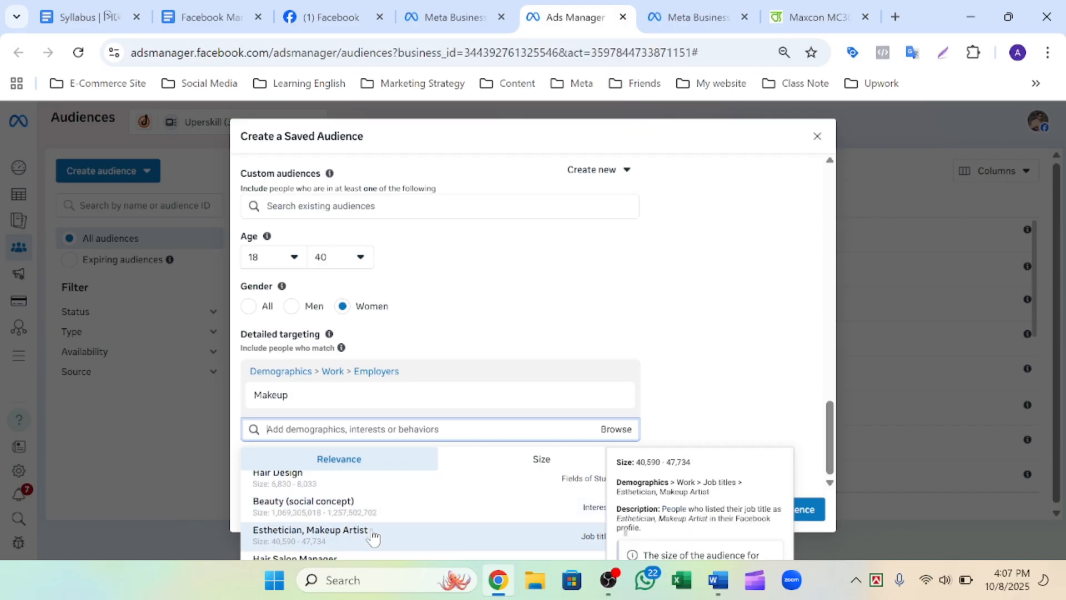
scroll(372, 537, "down", 3)
scroll(371, 538, "down", 1)
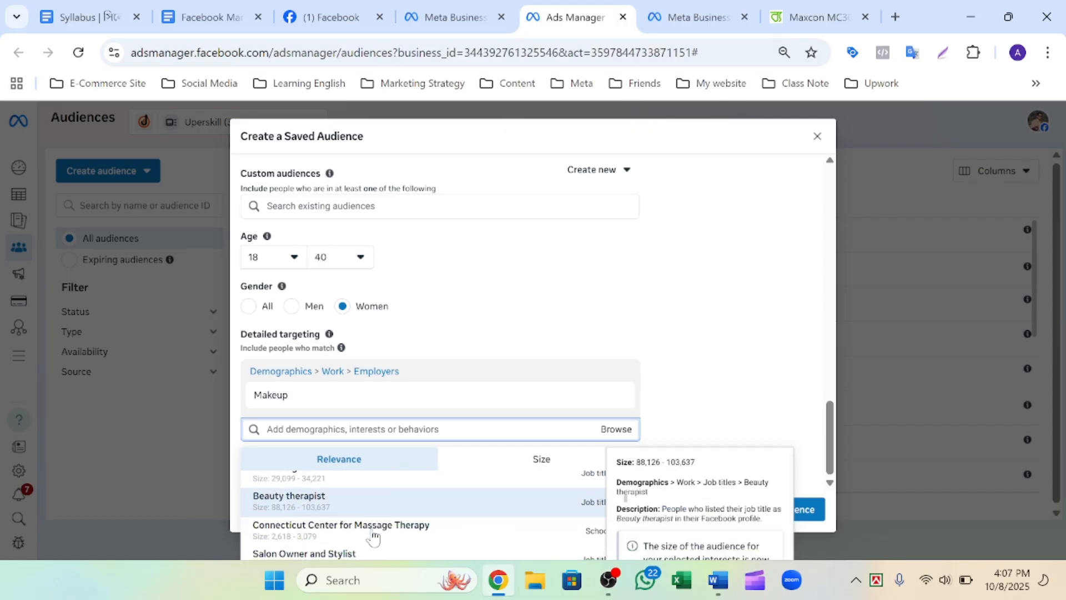
scroll(383, 503, "down", 1)
scroll(384, 502, "down", 3)
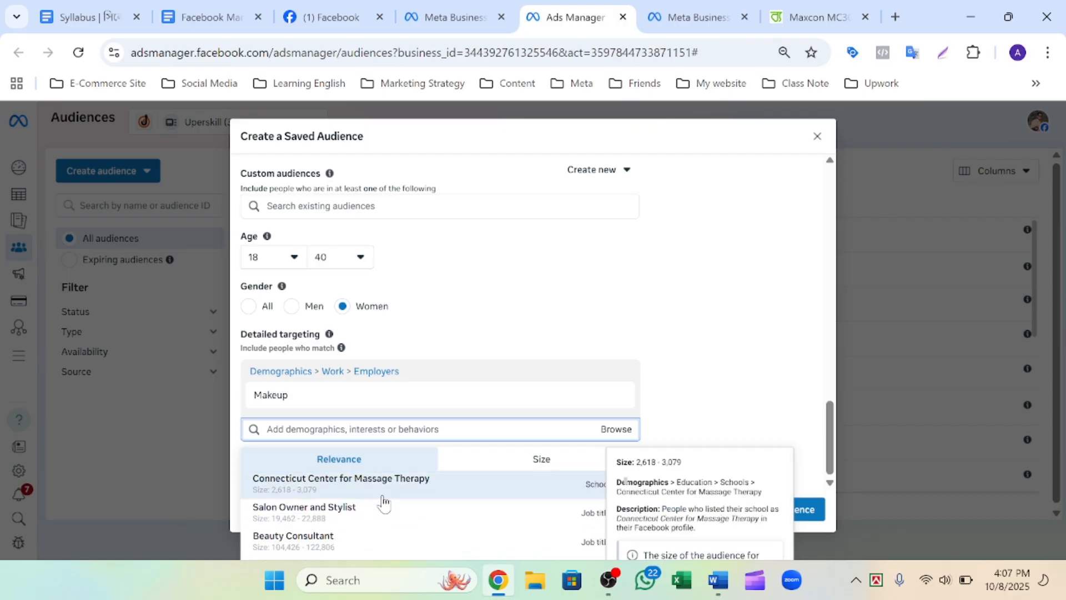
scroll(383, 503, "down", 3)
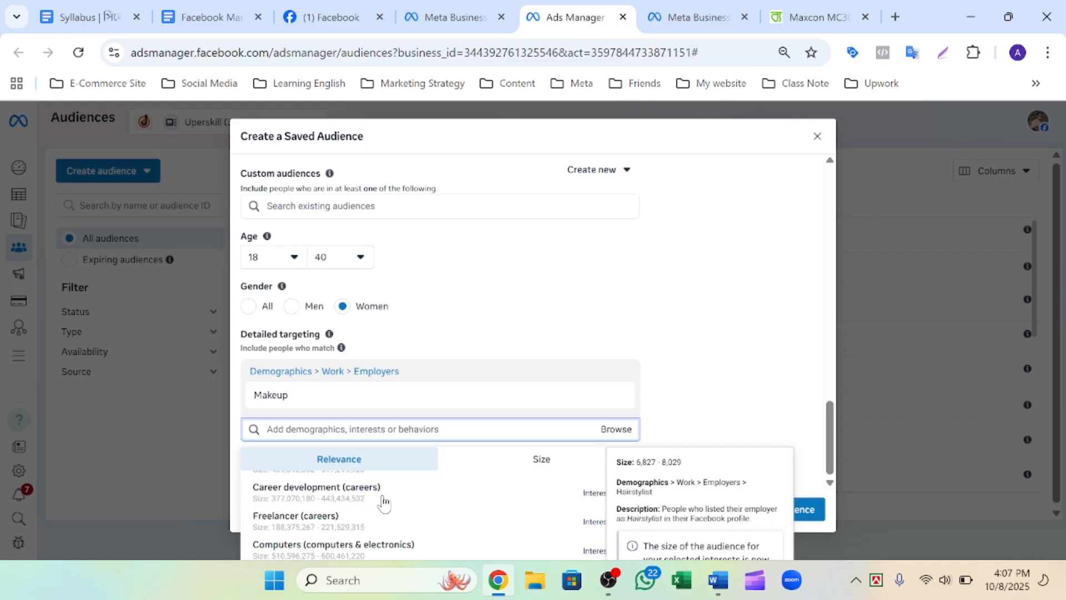
left_click(340, 429)
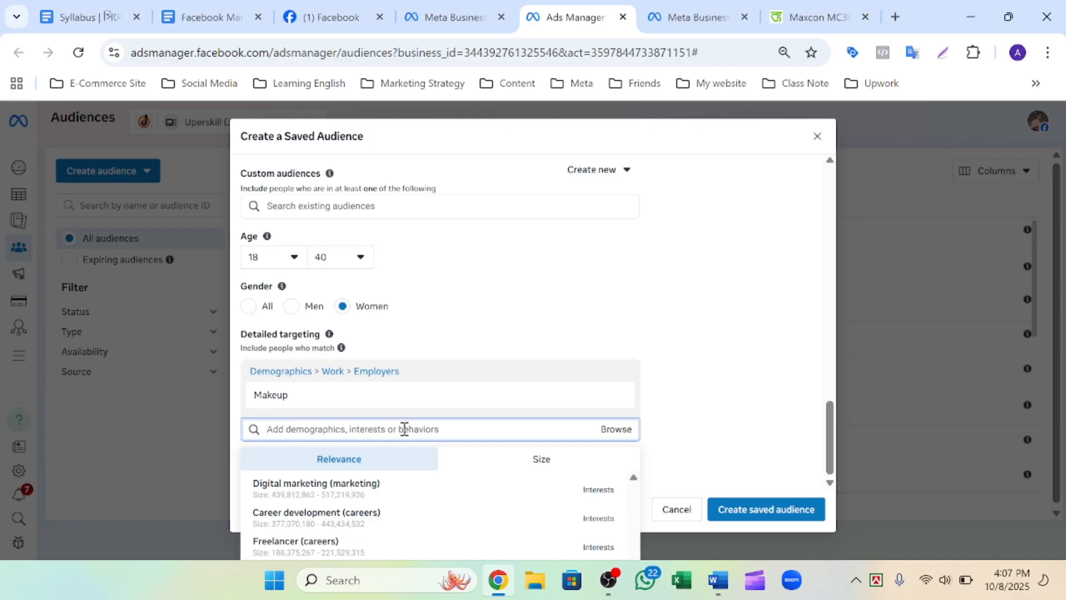
- Copy "Skincare" from the Word list and add the Skin care (cosmetics) interest to detailed targeting in Ads Manager
left_click(718, 580)
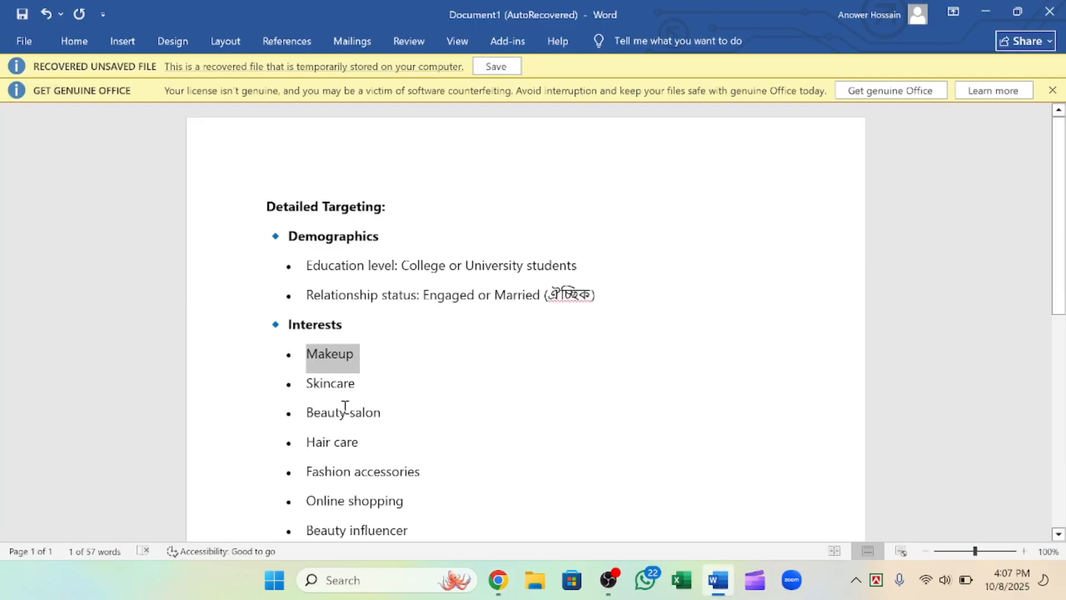
triple_click(328, 384)
key("ctrl+c")
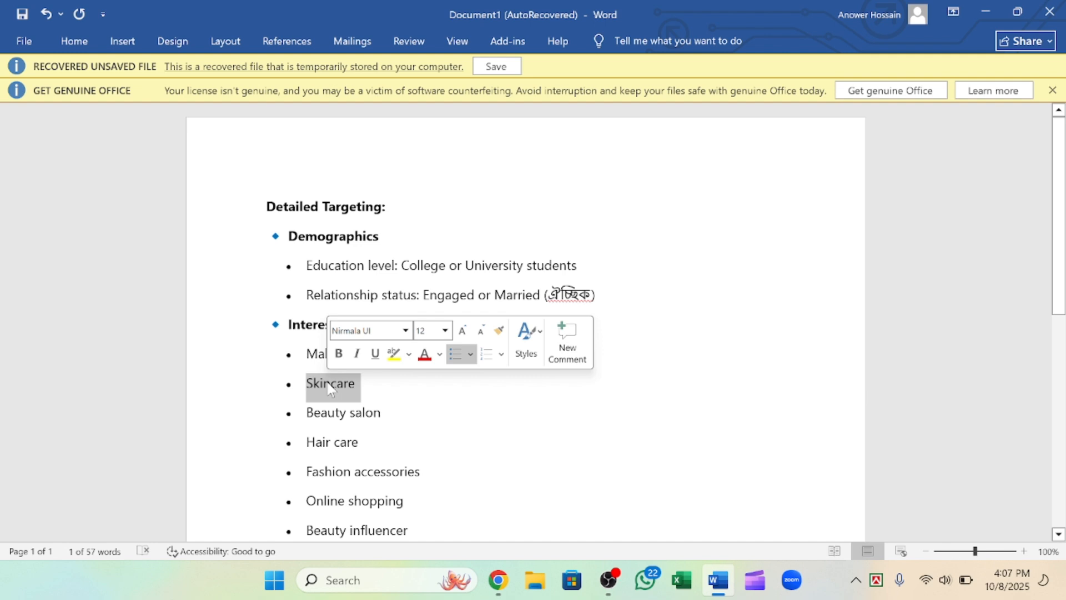
left_click(980, 11)
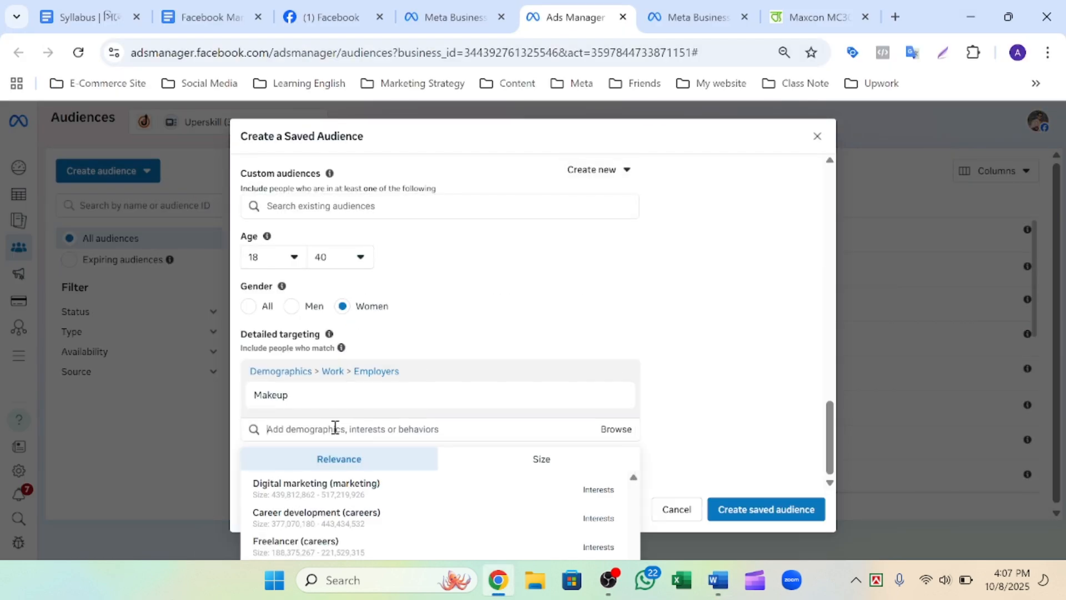
key("ctrl+v")
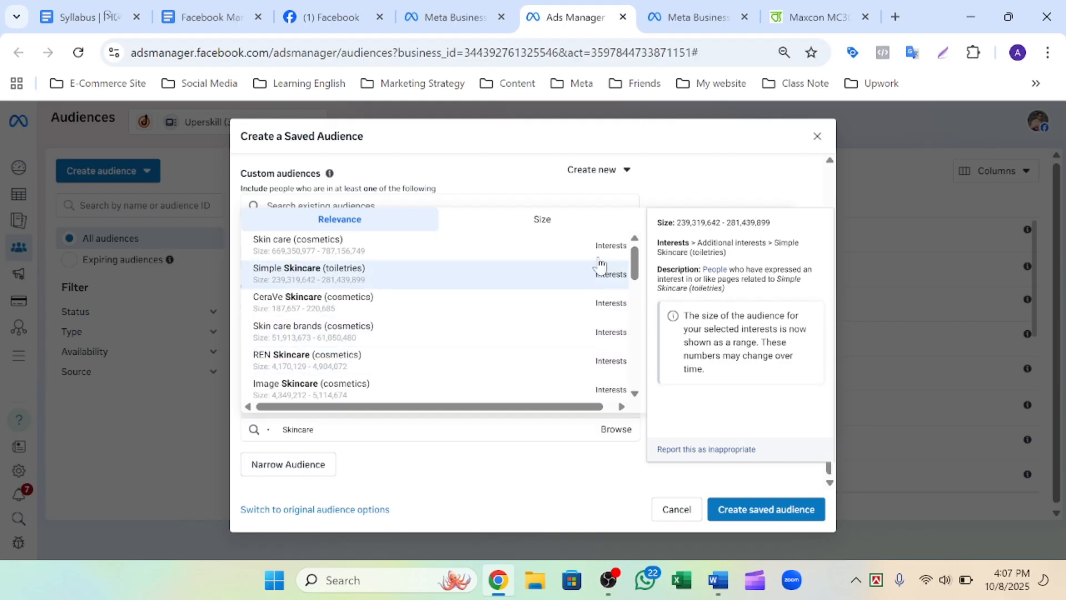
left_click(314, 246)
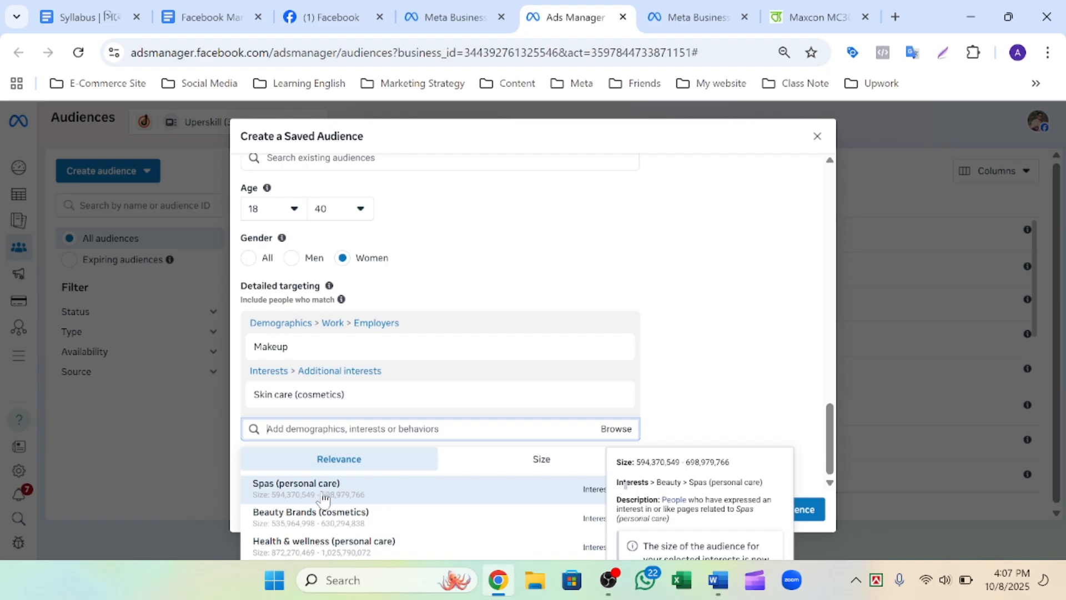
- Copy "Cosmetics" from the Word list and add the Cosmetics (personal care) interest to detailed targeting in Ads Manager
scroll(325, 498, "down", 3)
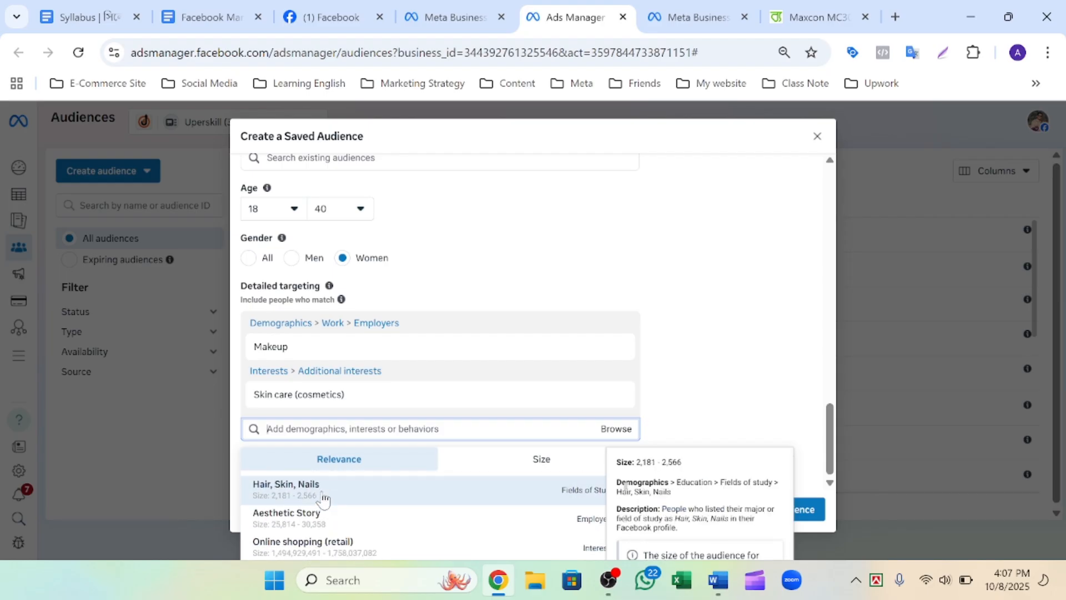
scroll(328, 500, "up", 4)
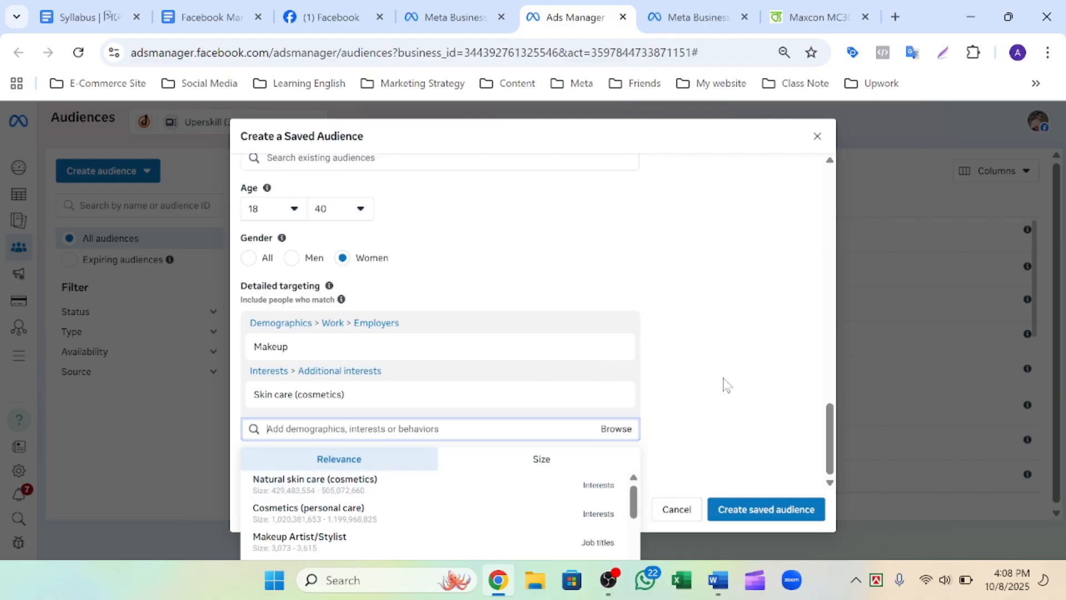
left_click(718, 583)
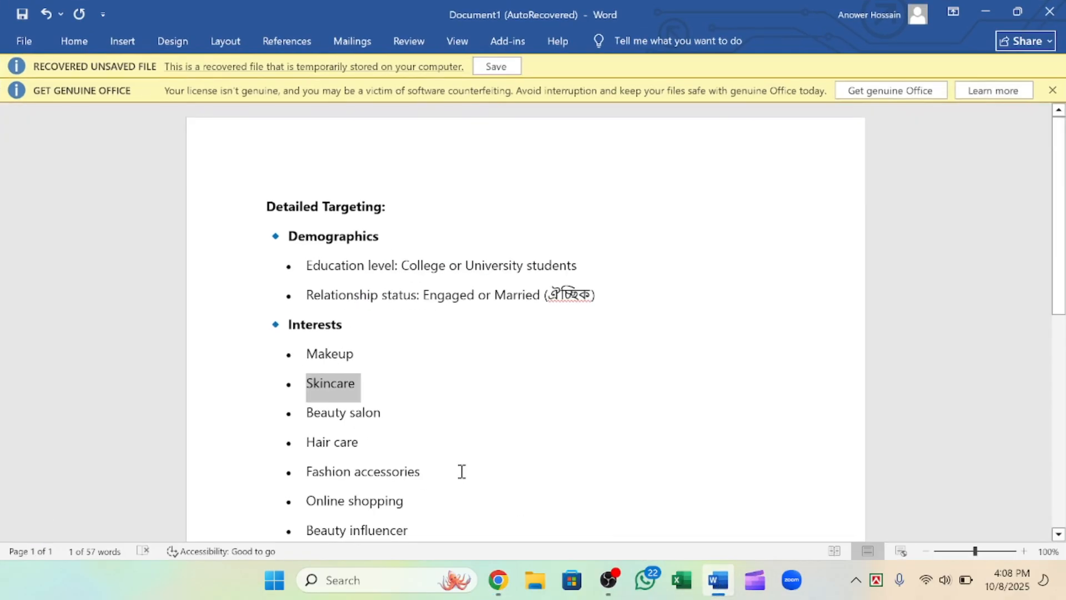
scroll(459, 469, "down", 3)
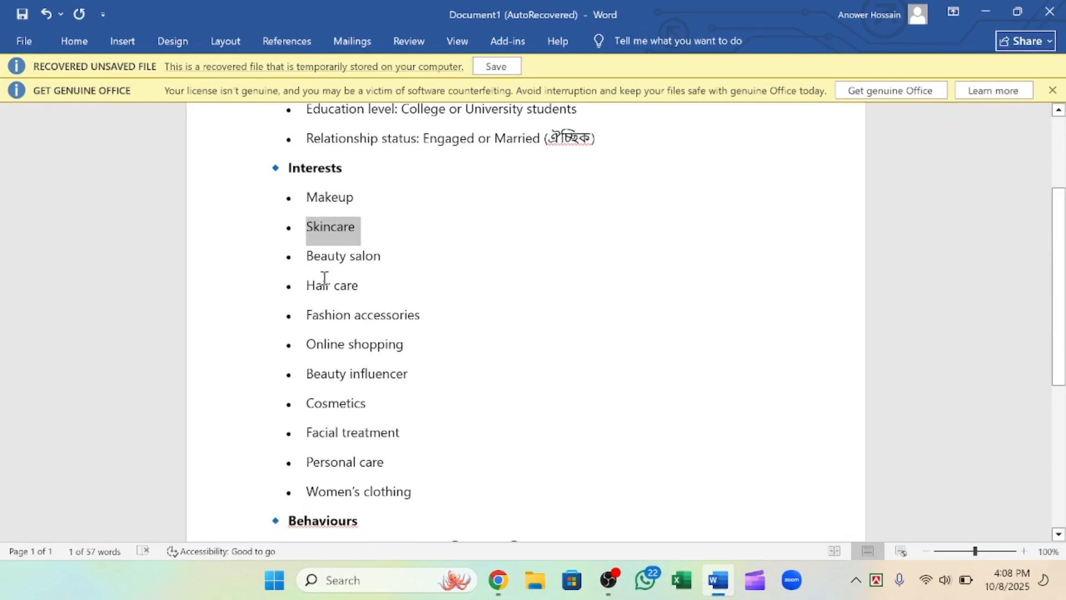
left_click(433, 289)
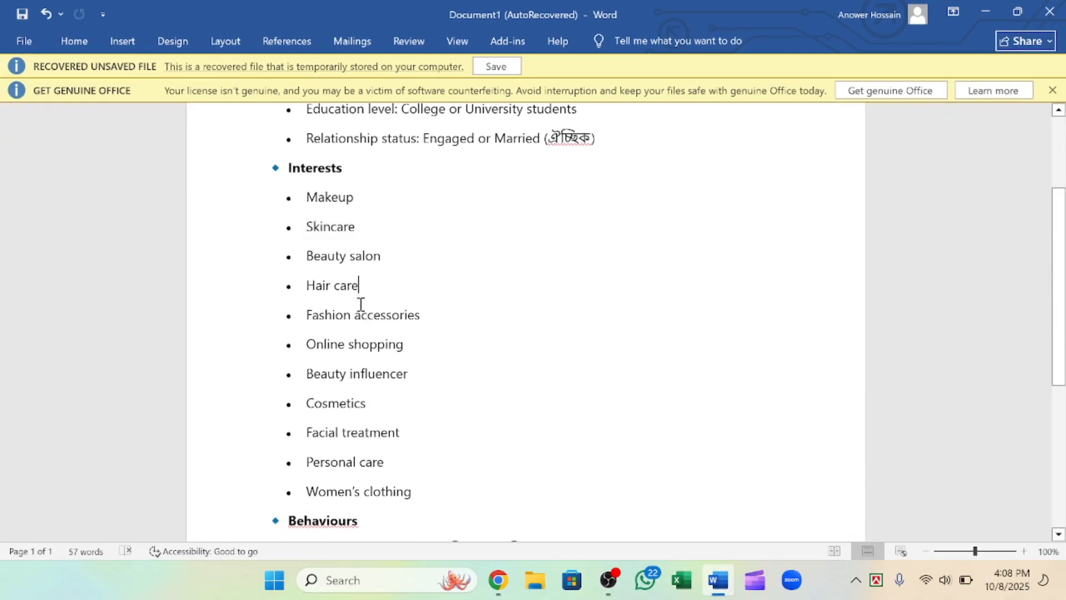
left_click(336, 404)
double_click(336, 404)
key("ctrl+c")
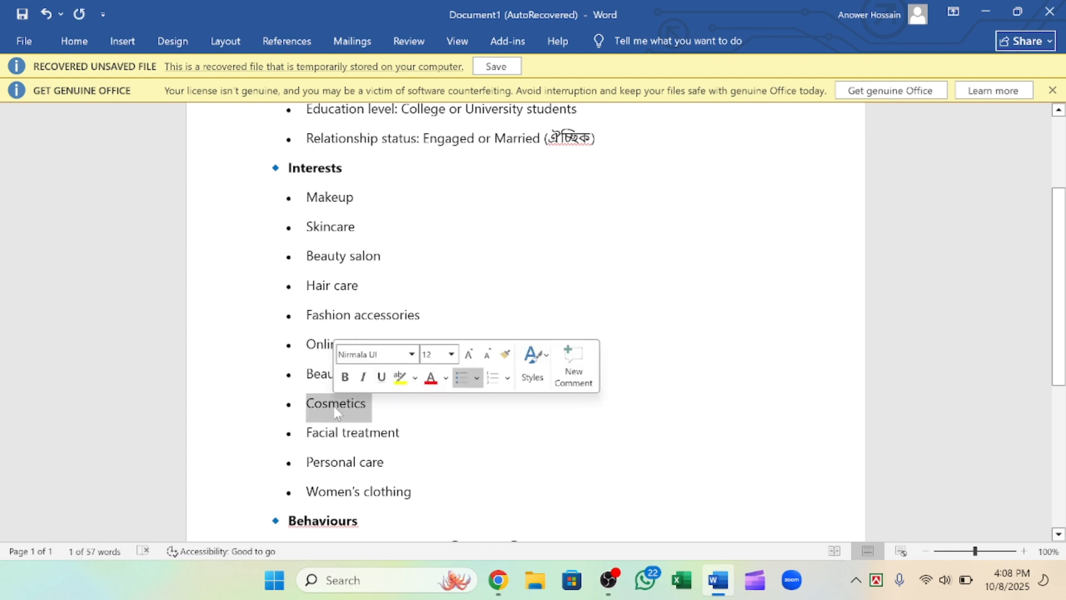
left_click(498, 580)
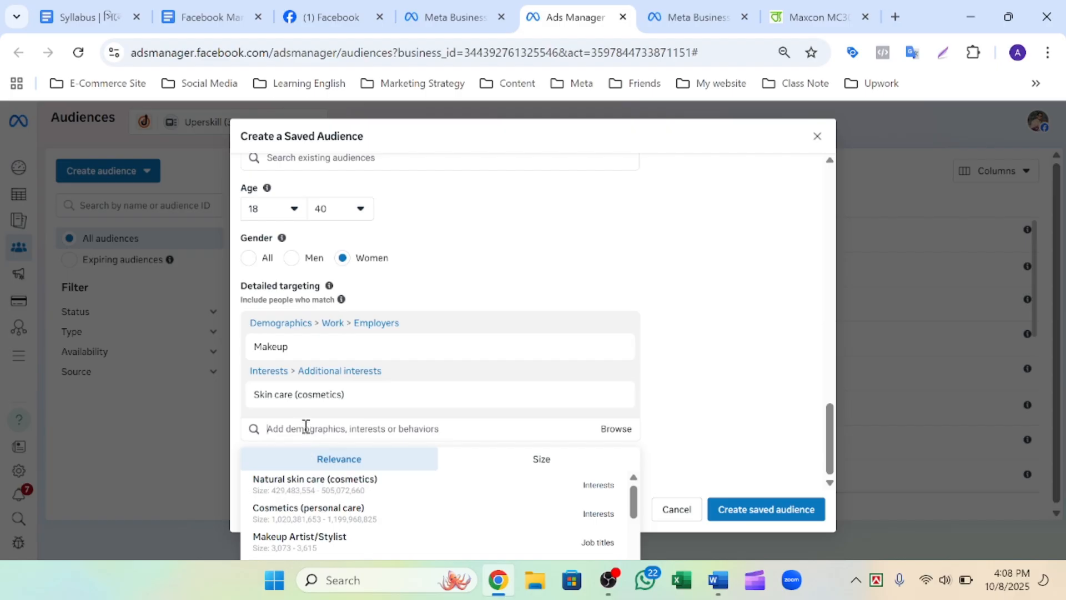
key("ctrl+v")
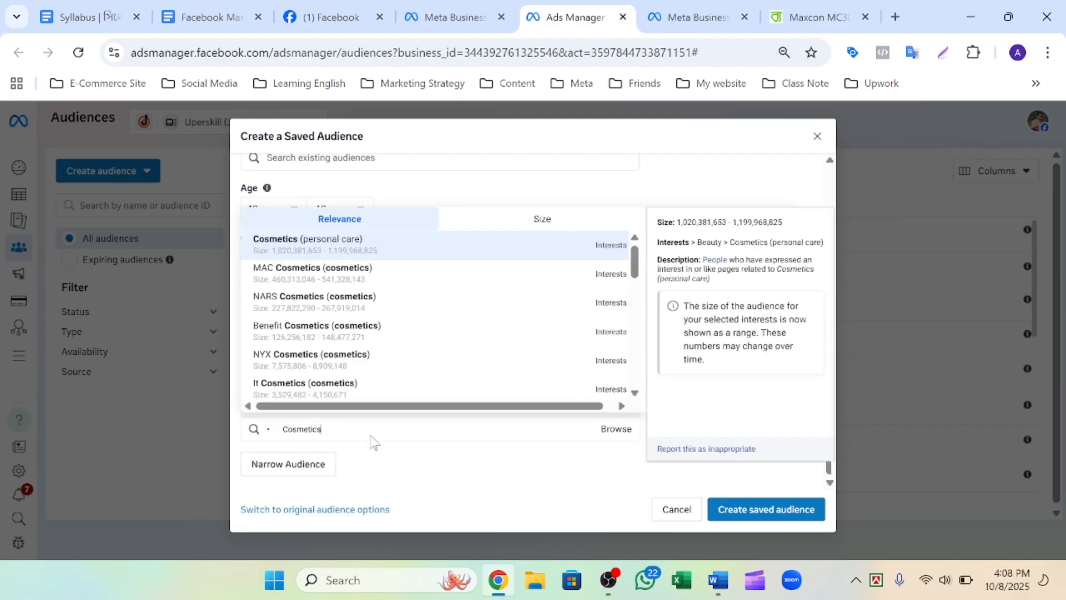
left_click(347, 244)
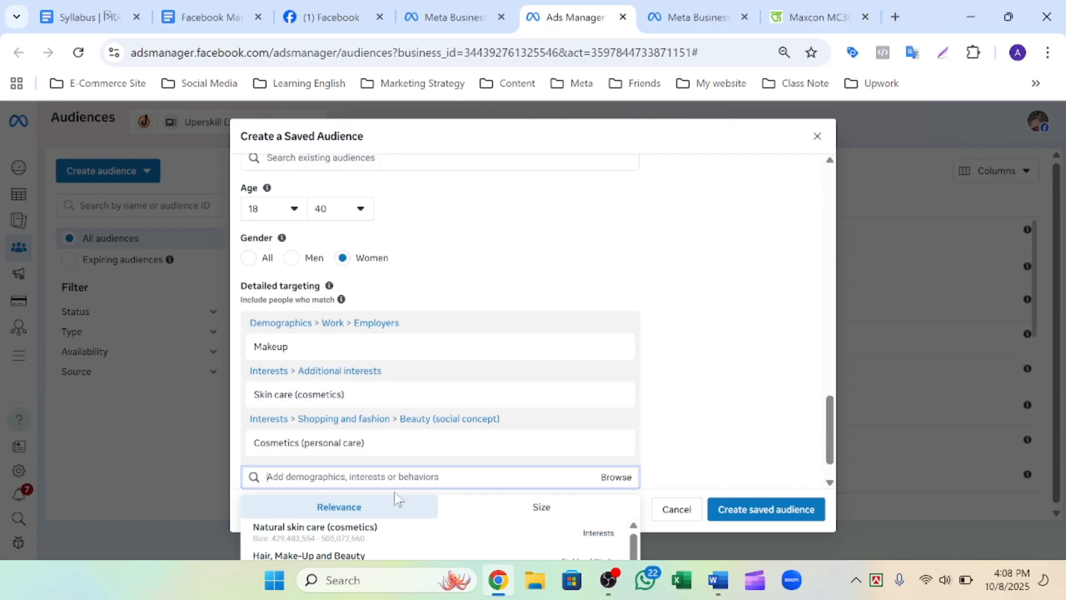
- Add the suggested interest Facial (cosmetics) to the audience's detailed targeting
scroll(363, 533, "down", 3)
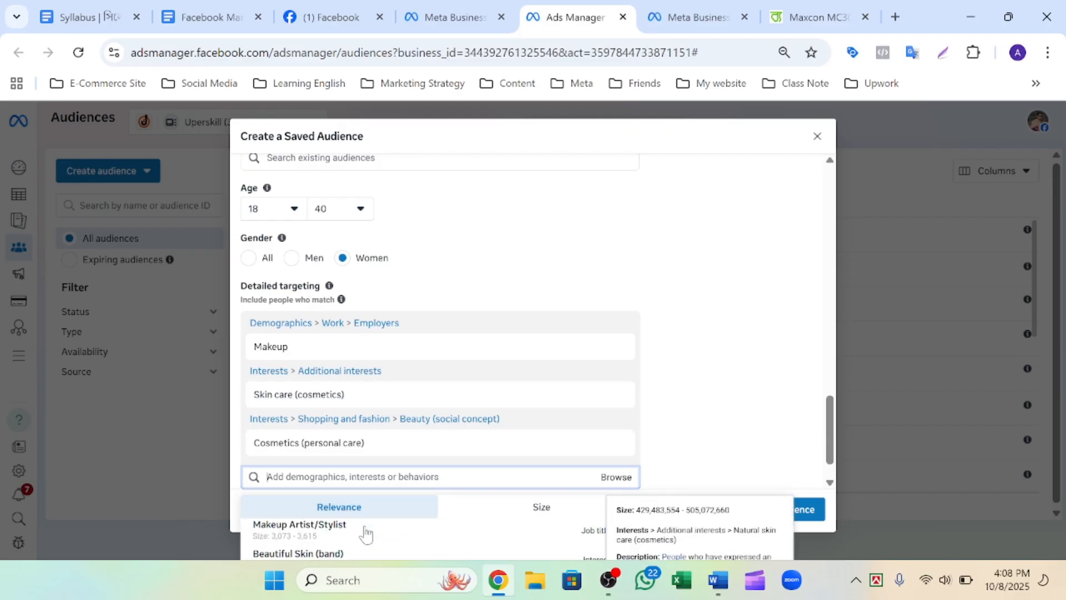
scroll(495, 451, "down", 1)
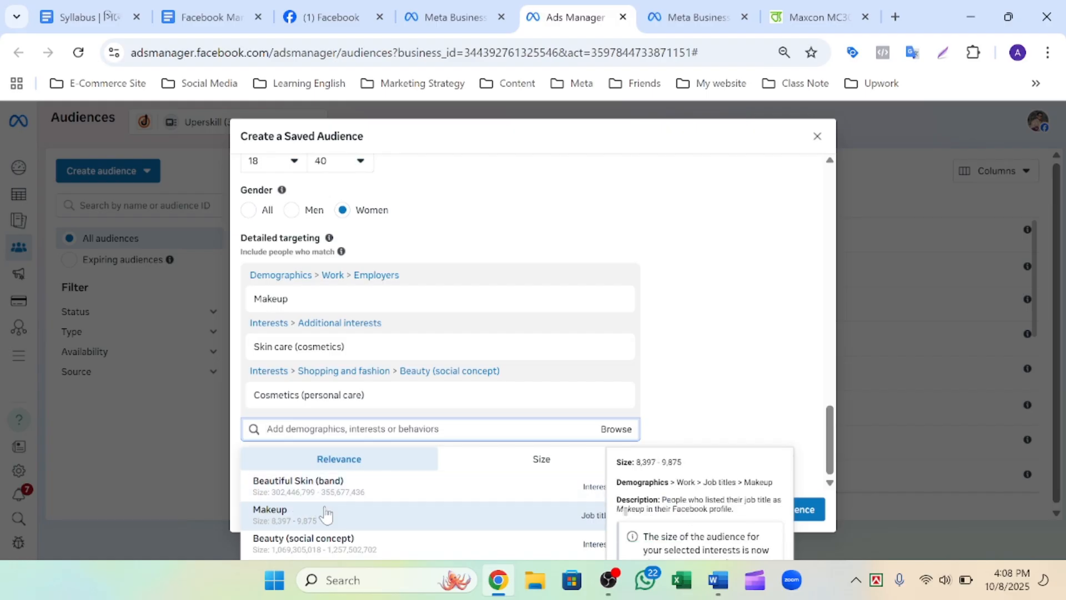
scroll(325, 511, "down", 2)
scroll(316, 514, "down", 1)
scroll(303, 512, "up", 1)
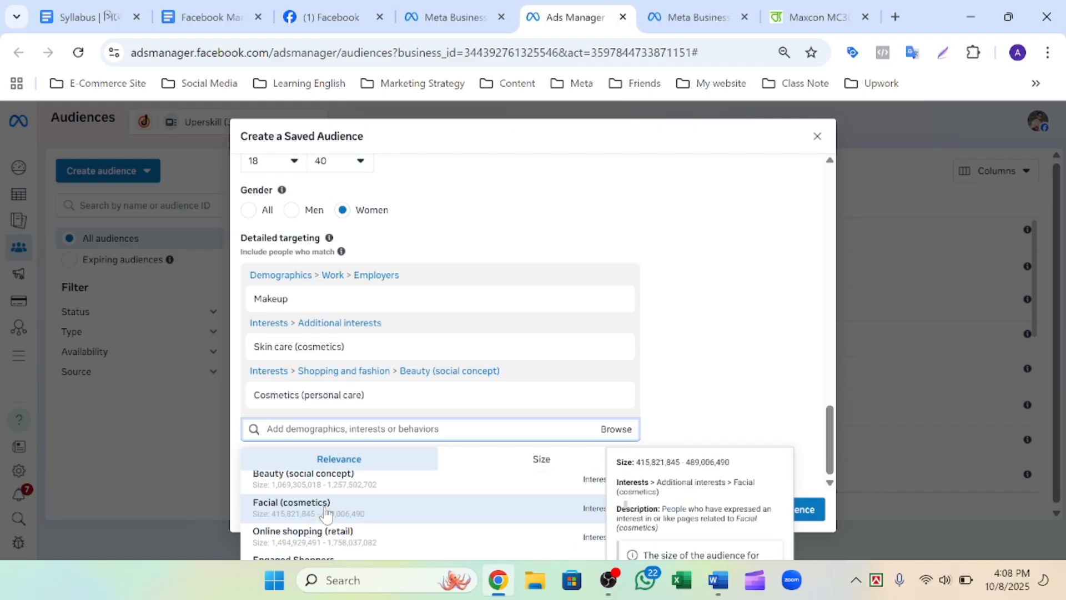
left_click(308, 511)
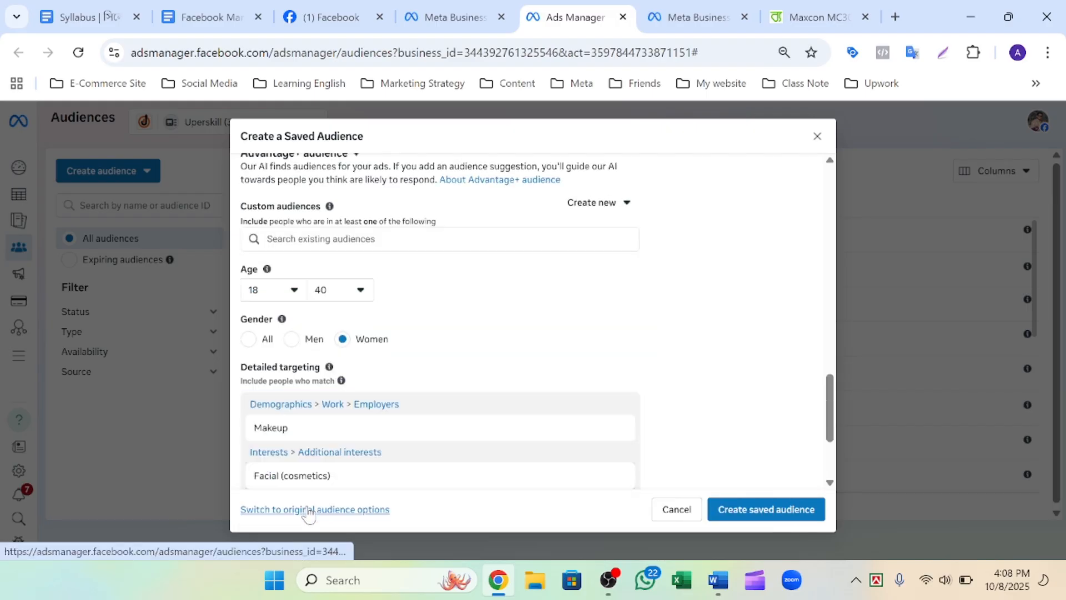
- Add the suggested interest Beautiful Skin (band) to detailed targeting and review the entries selected there
scroll(341, 469, "down", 3)
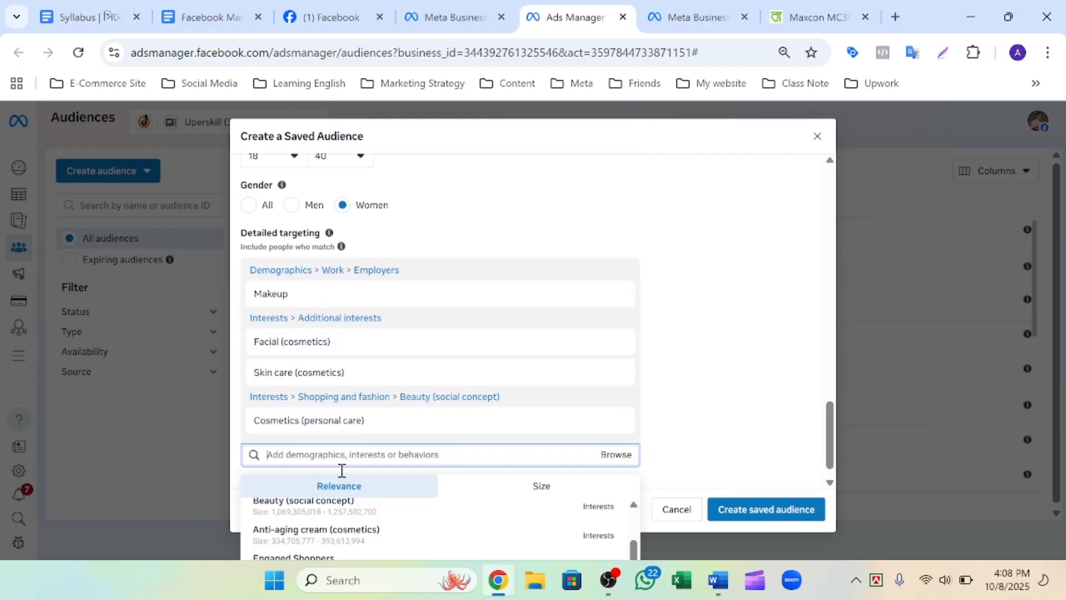
scroll(320, 519, "up", 1)
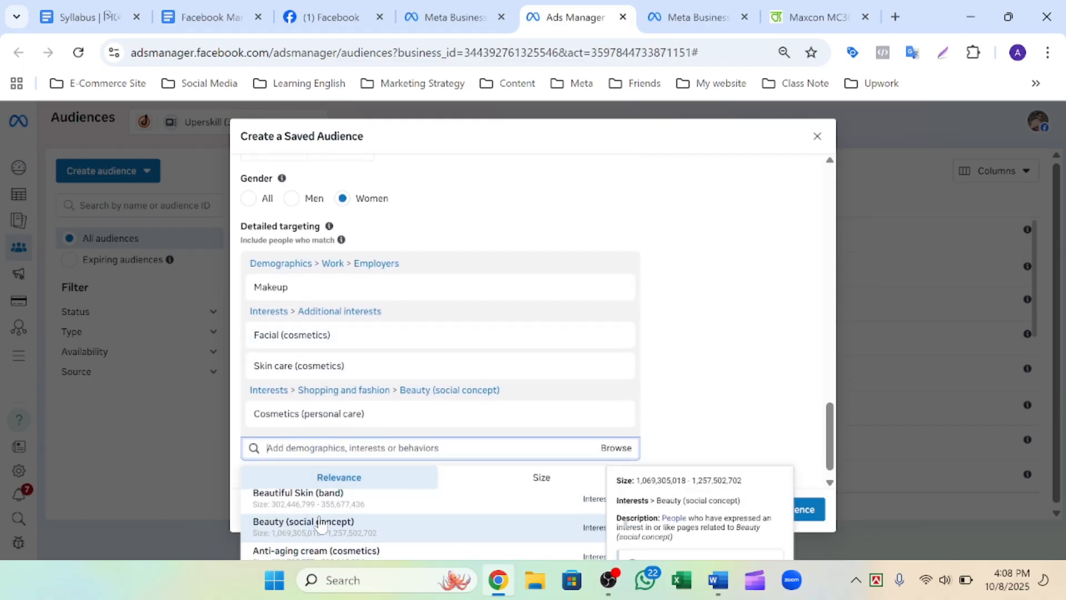
scroll(320, 524, "up", 1)
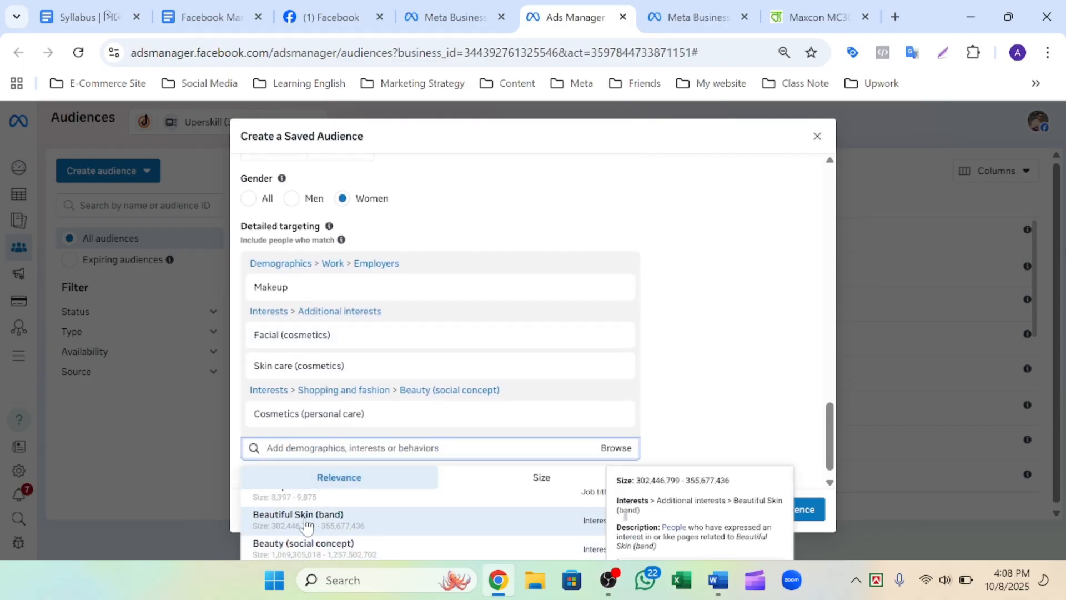
left_click(308, 525)
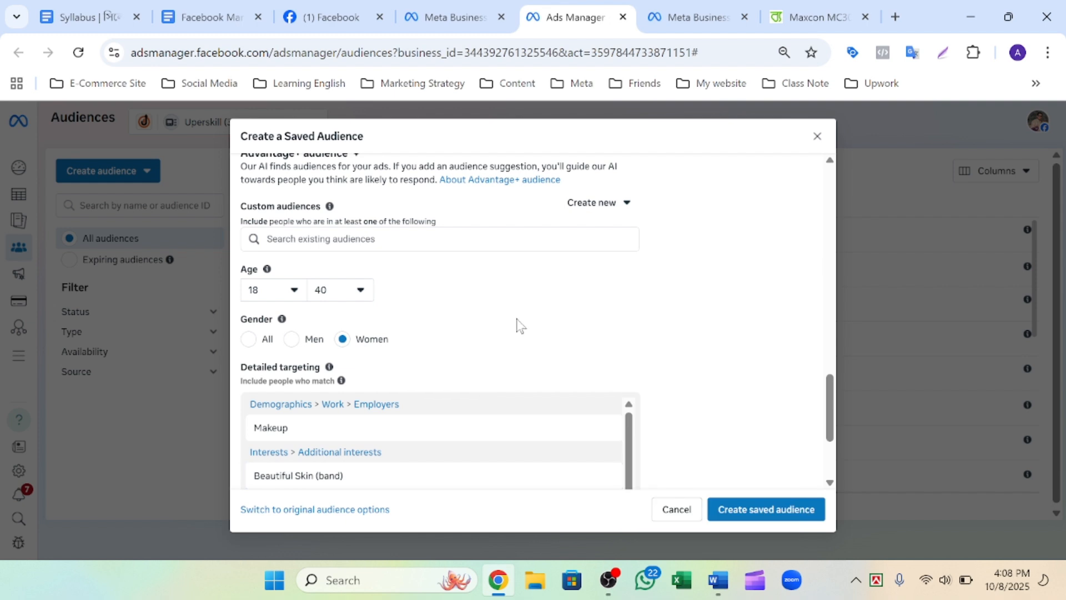
scroll(388, 455, "down", 1)
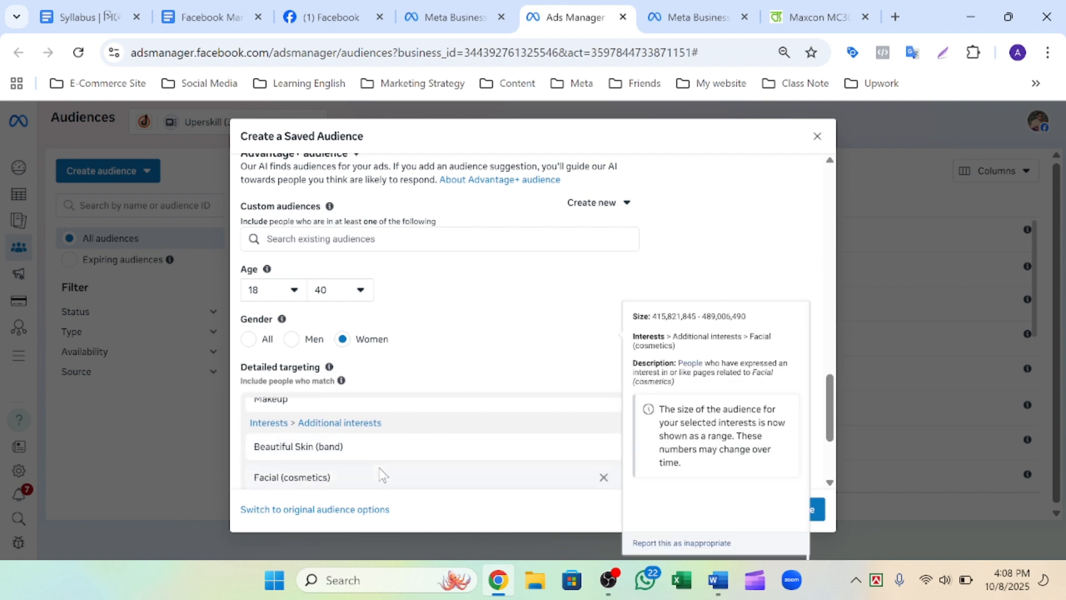
scroll(396, 494, "down", 3)
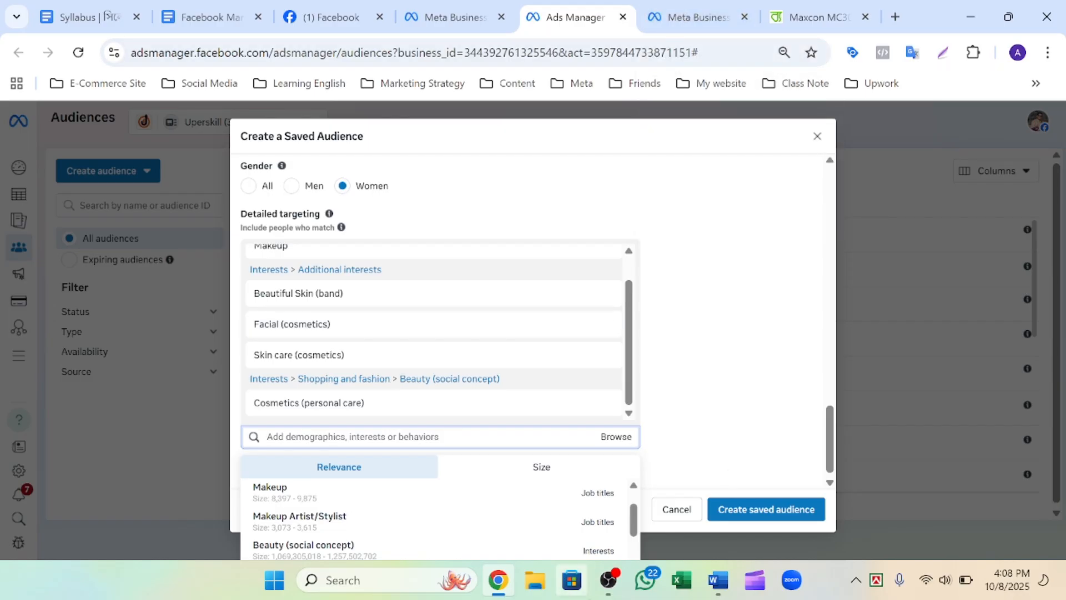
- Switch to the Word list and copy "Engaged shoppers" from the Behaviours section
left_click(719, 580)
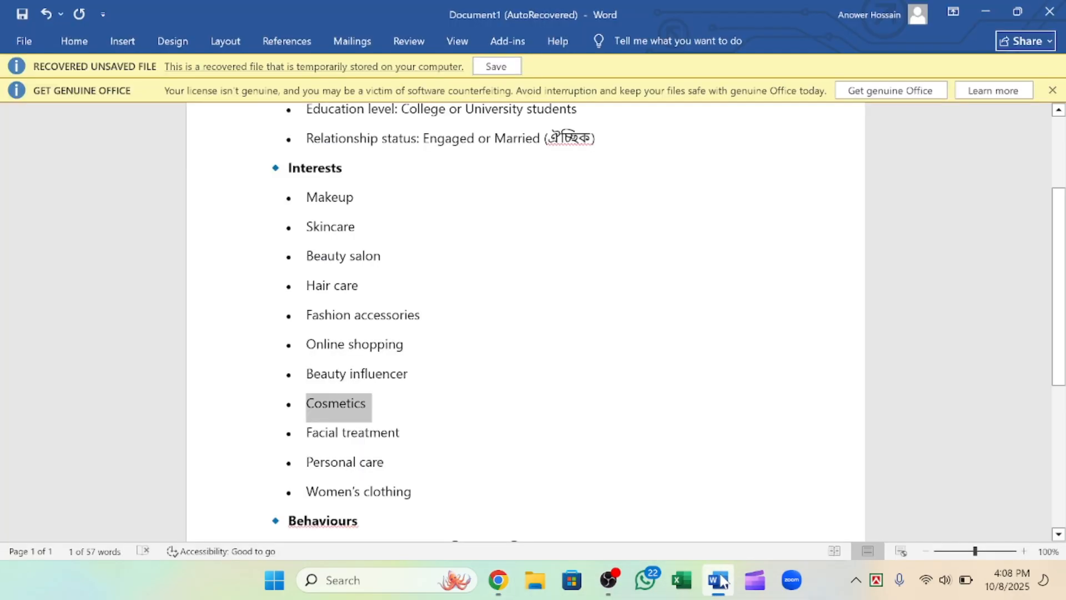
left_click(454, 382)
scroll(453, 382, "down", 5)
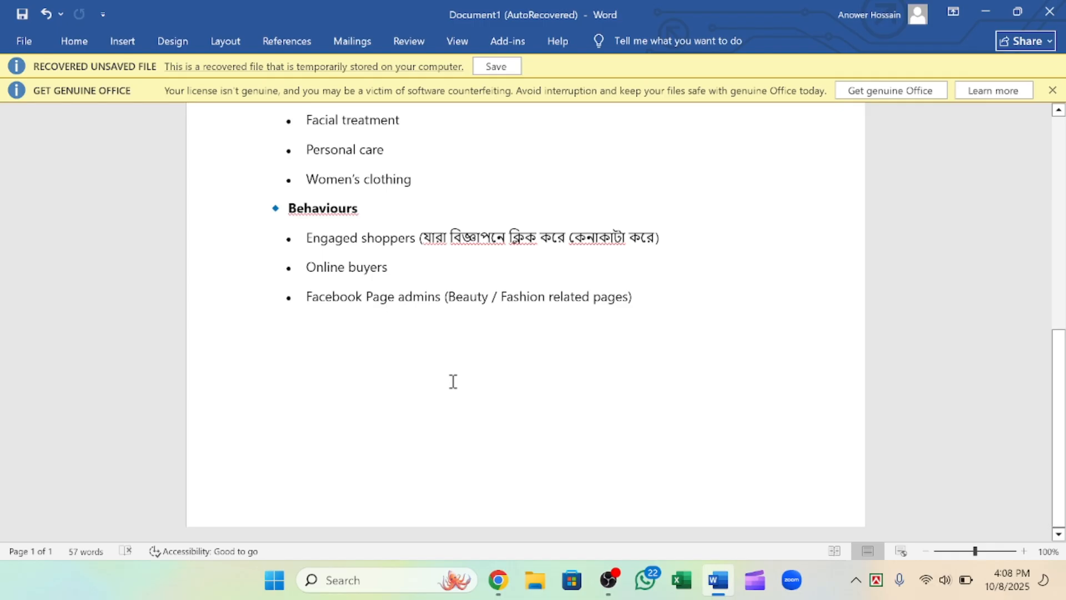
scroll(453, 381, "up", 3)
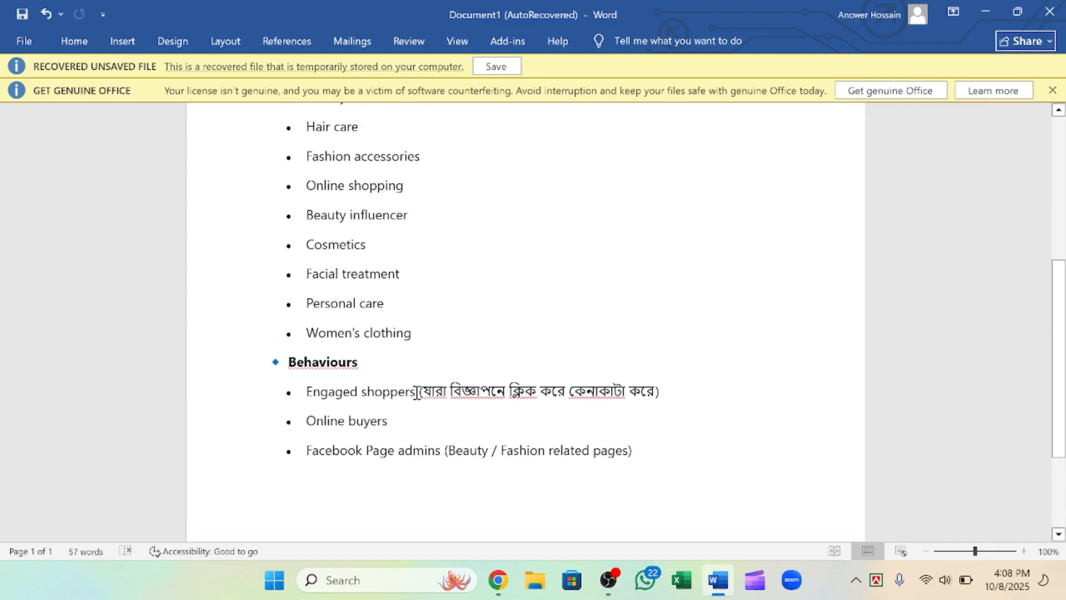
left_click_drag(417, 393, 314, 388)
key("ctrl+c")
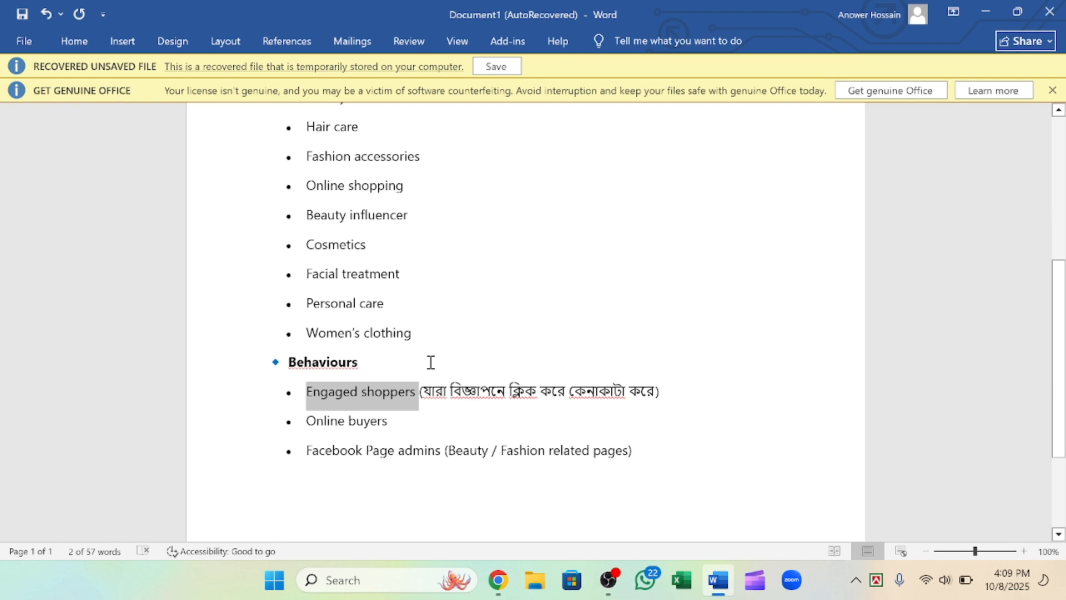
- Add the Engaged Shoppers behaviour and the suggested interest Online shopping (retail) to the detailed targeting in Ads Manager
scroll(431, 362, "up", 3)
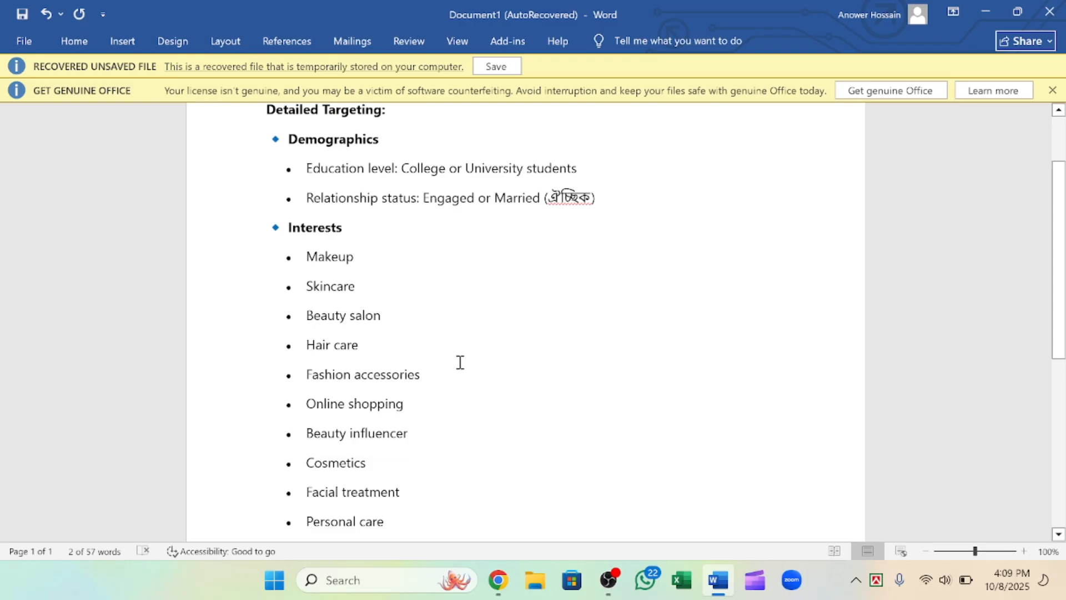
scroll(431, 364, "down", 3)
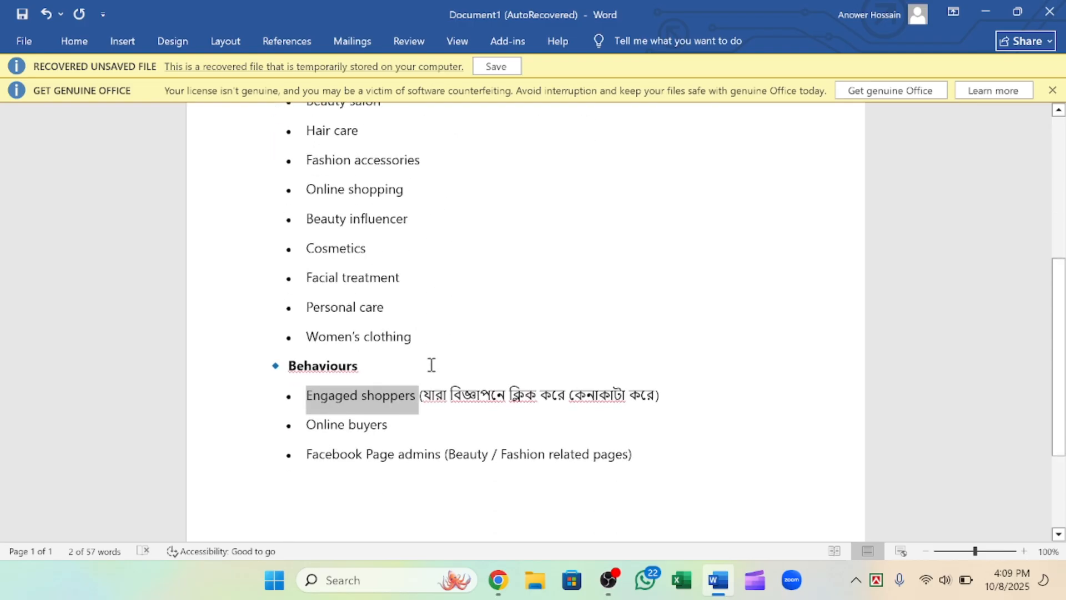
scroll(432, 365, "up", 2)
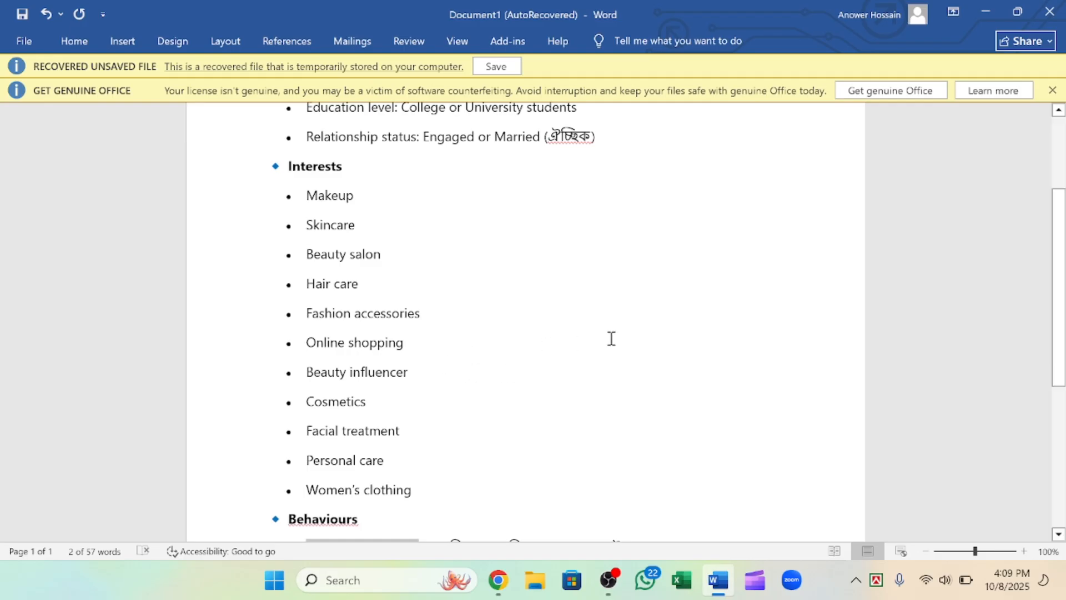
left_click(987, 10)
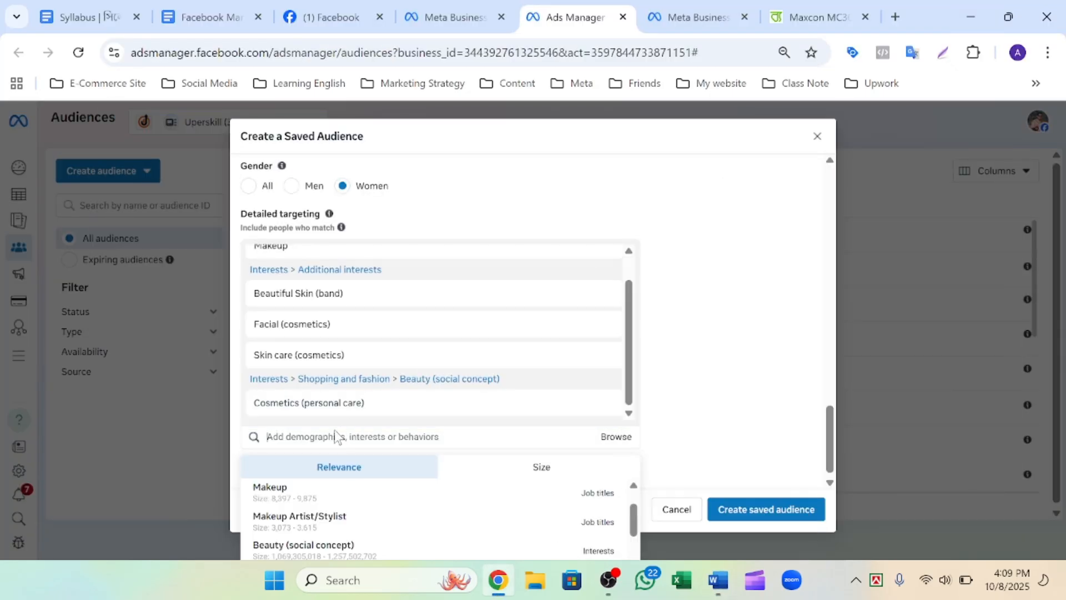
key("ctrl+v")
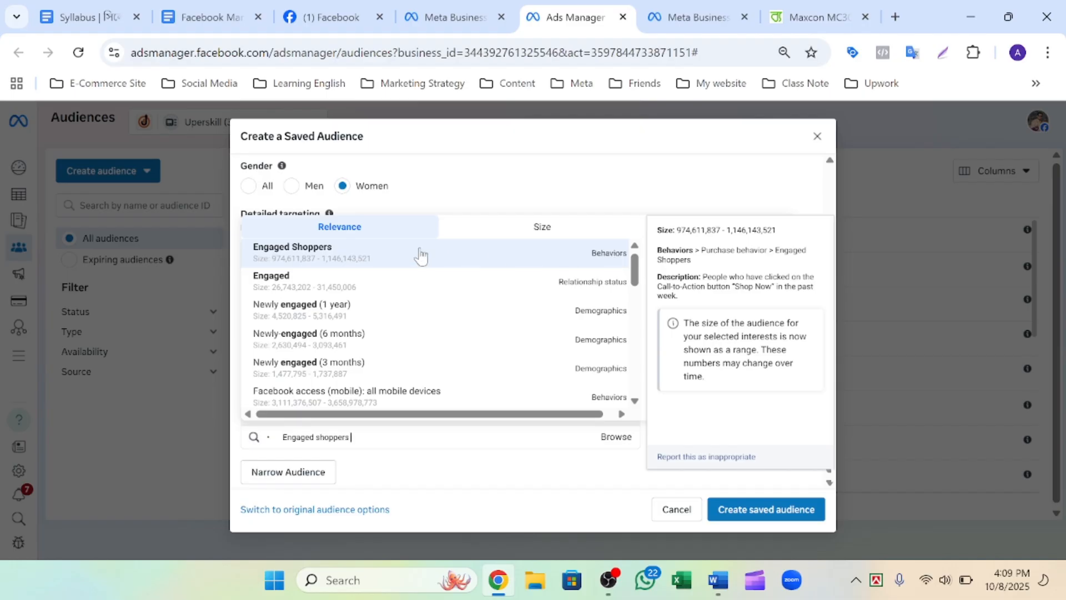
left_click(371, 257)
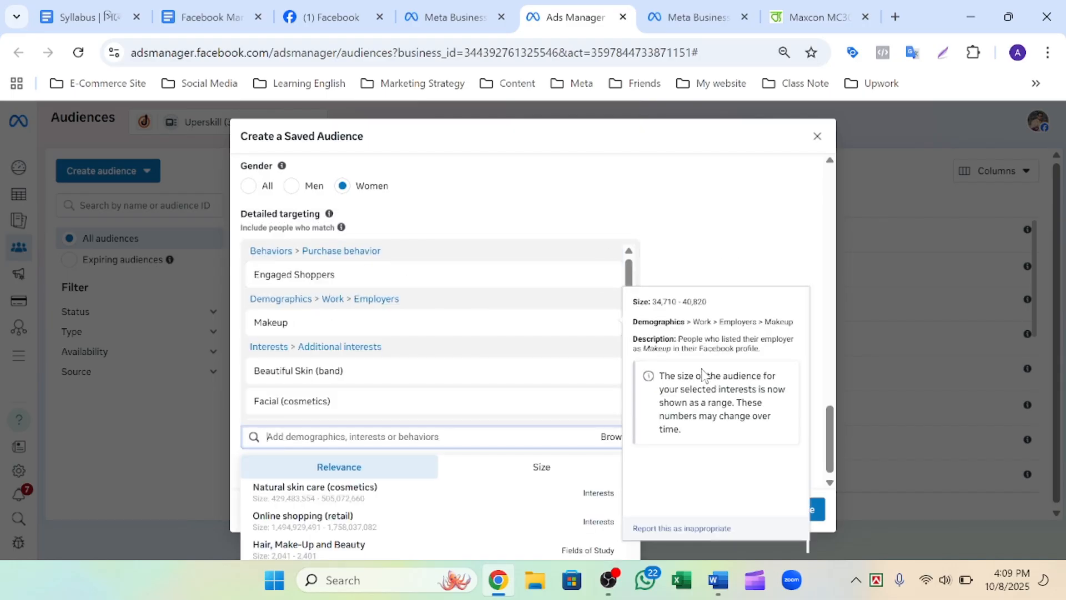
left_click(303, 522)
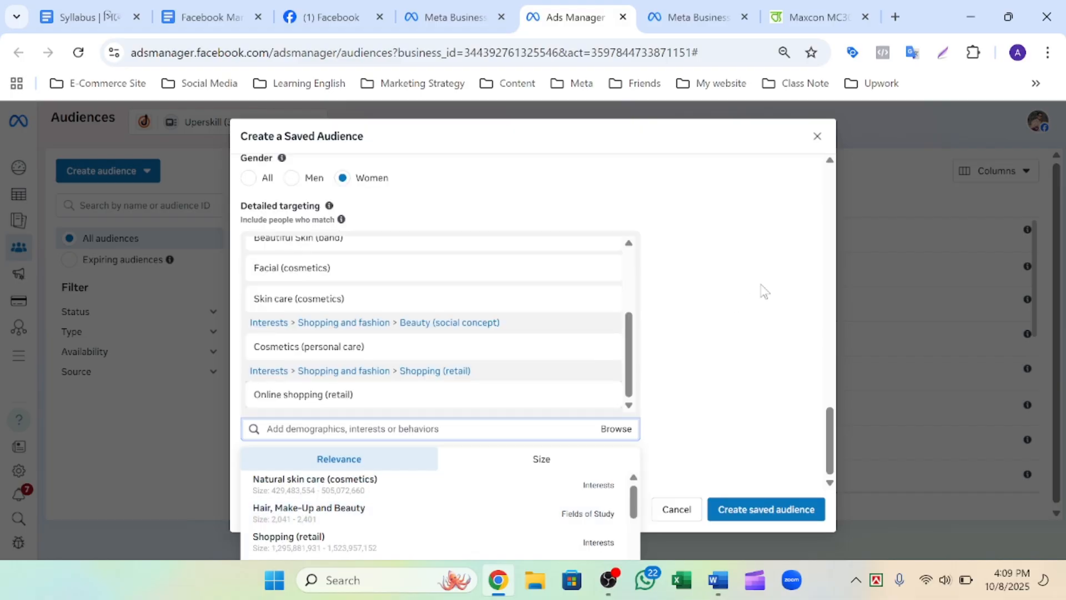
- Return to the Word list and copy "Engaged or Married" from the relationship status entry under Demographics
left_click(718, 581)
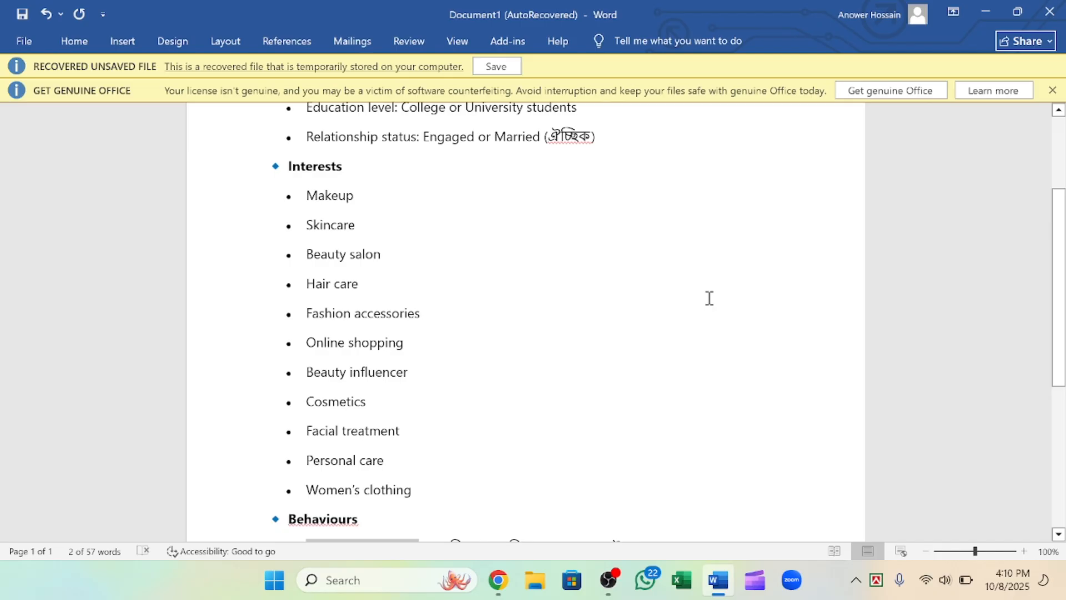
scroll(541, 346, "down", 4)
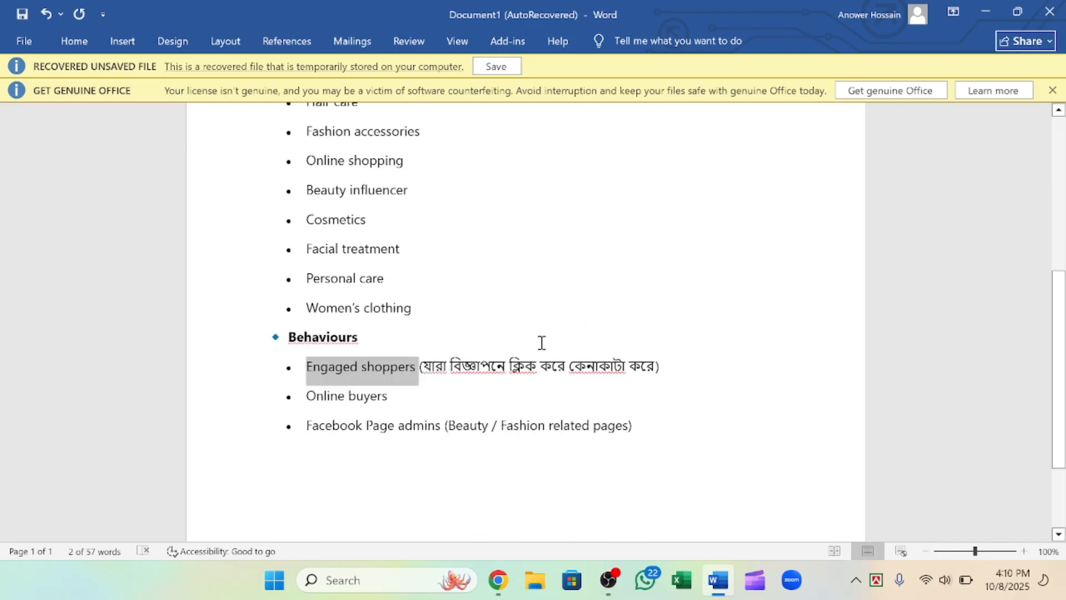
scroll(541, 343, "up", 1)
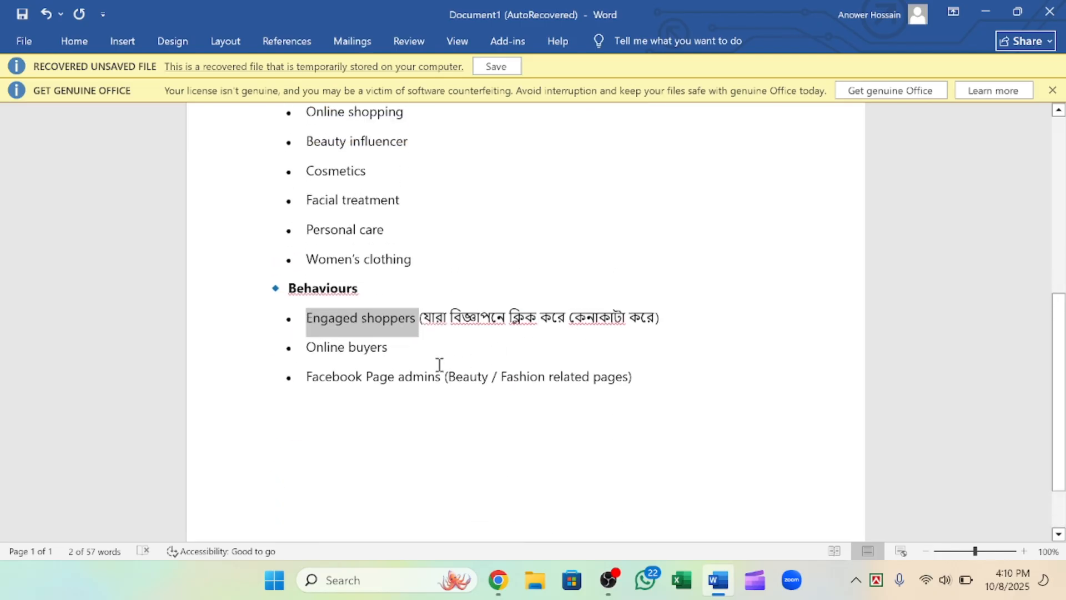
left_click(389, 358)
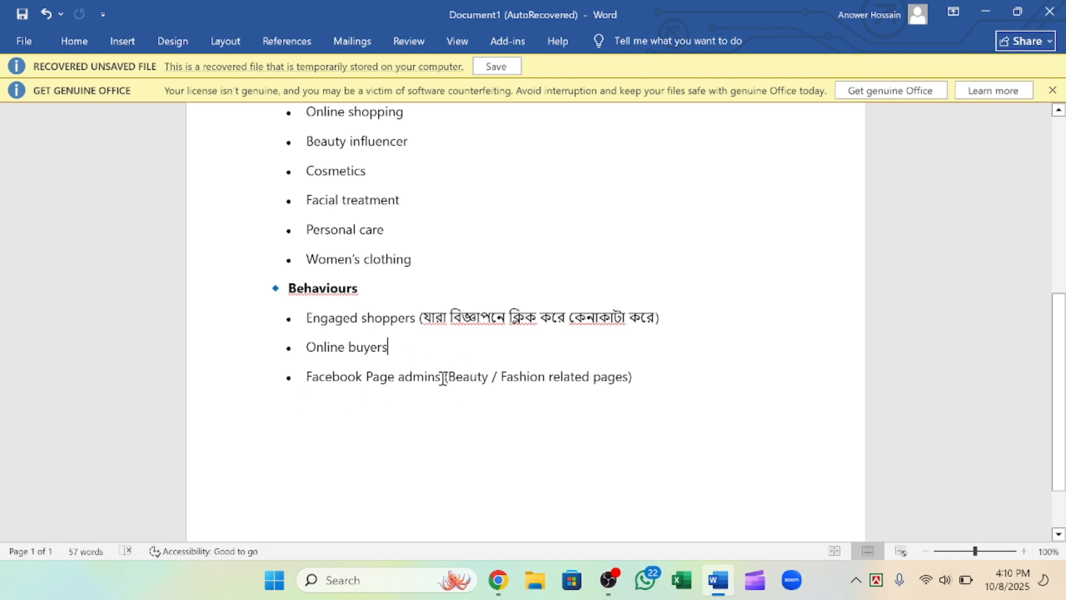
scroll(413, 355, "up", 5)
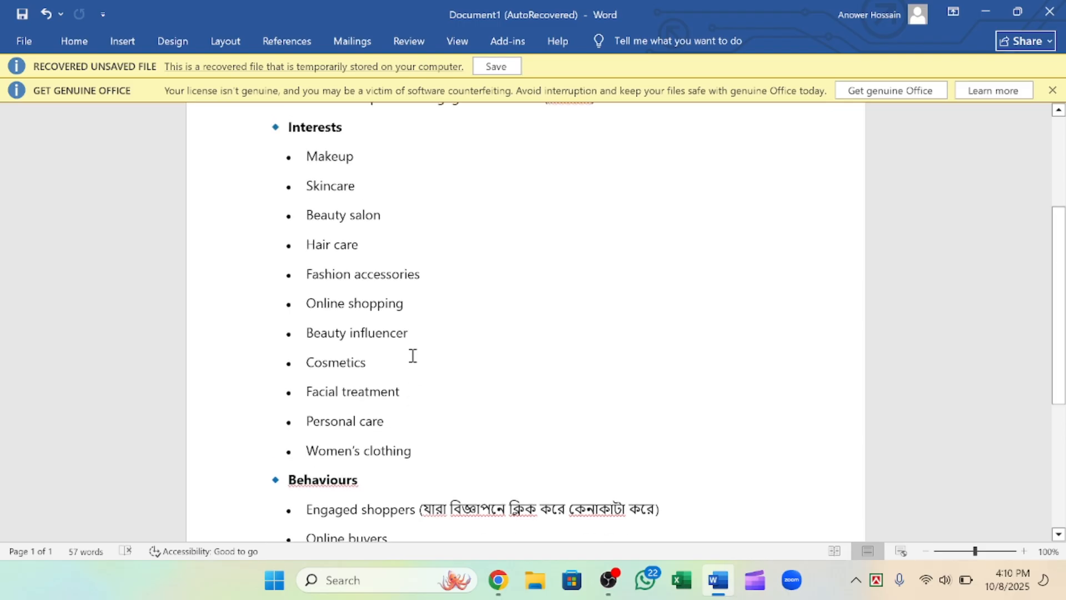
scroll(413, 355, "up", 5)
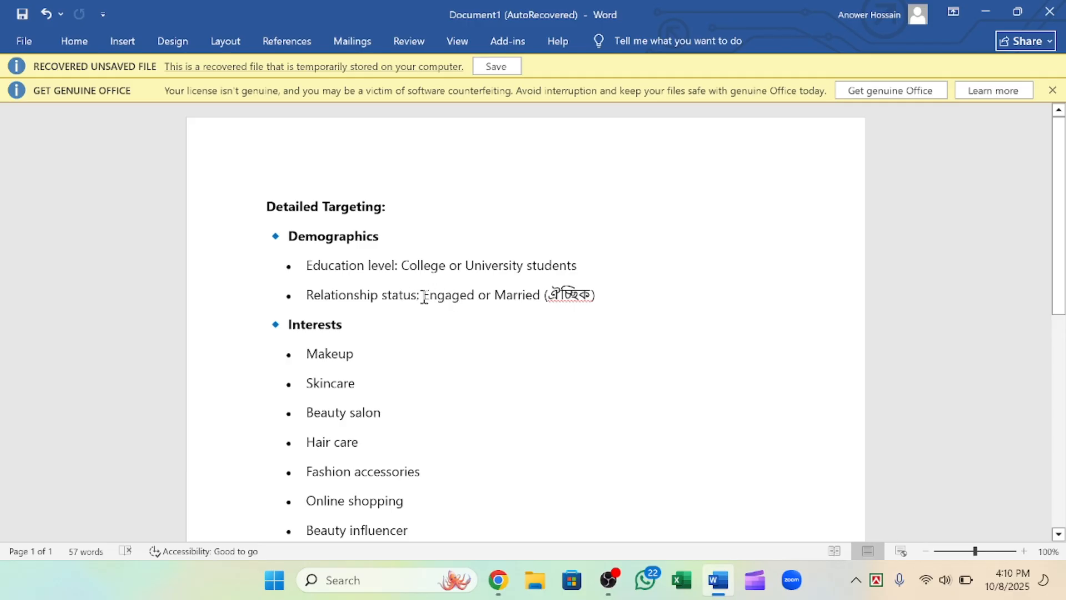
left_click_drag(426, 300, 532, 310)
key("ctrl+c")
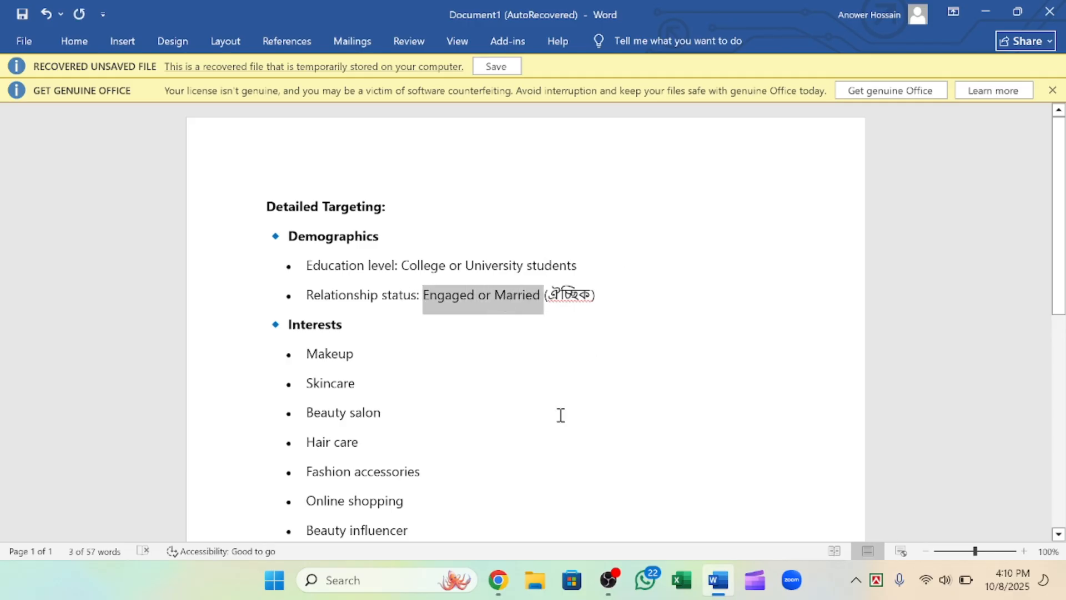
- Search the detailed targeting in Ads Manager for "Engaged or Married" and add the Married relationship status
left_click(498, 580)
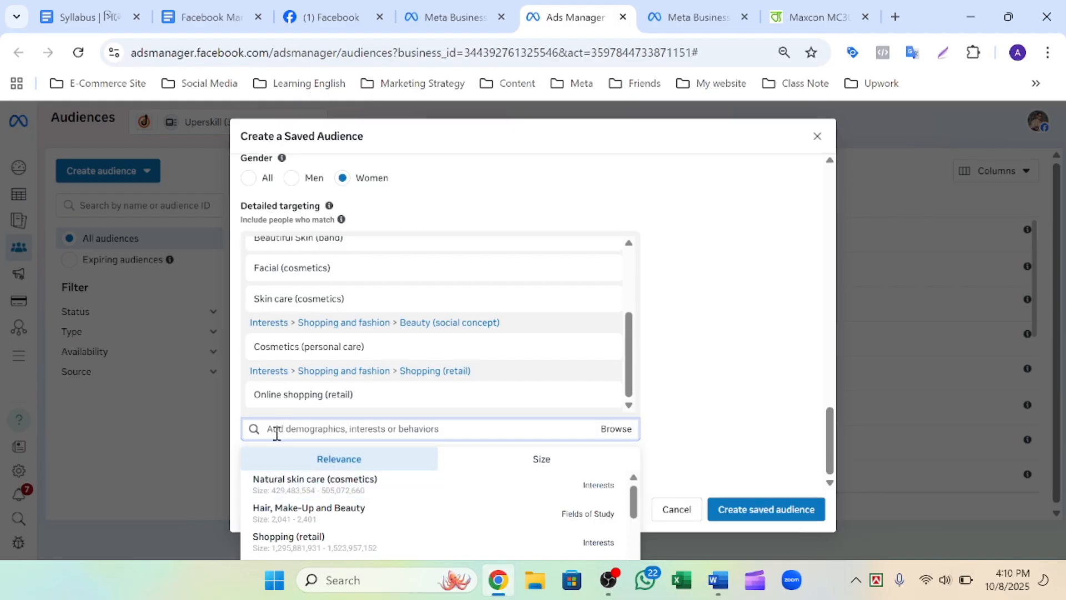
key("ctrl+v")
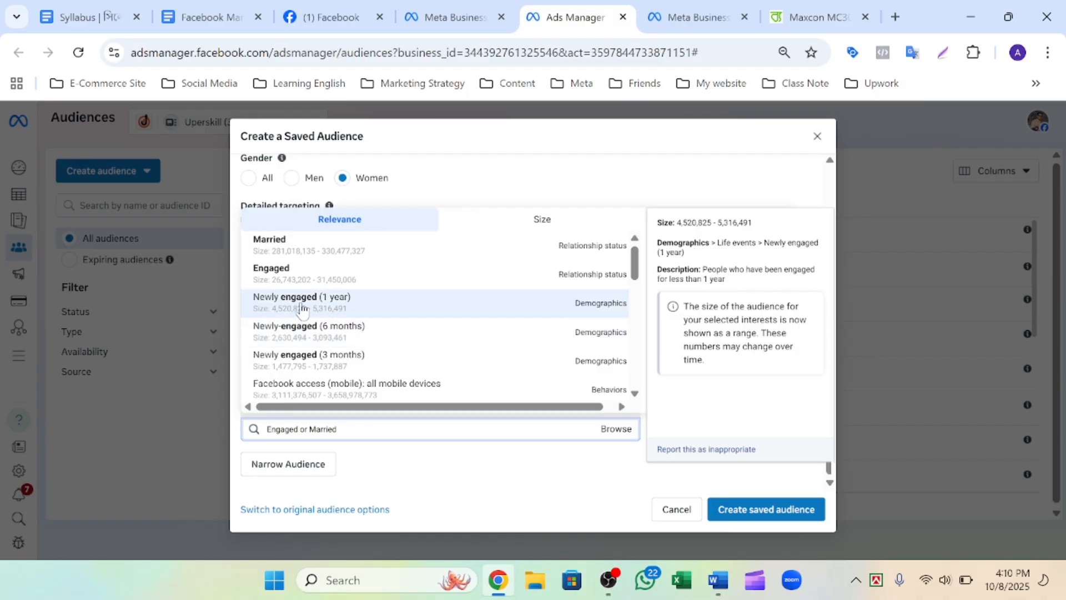
left_click(320, 257)
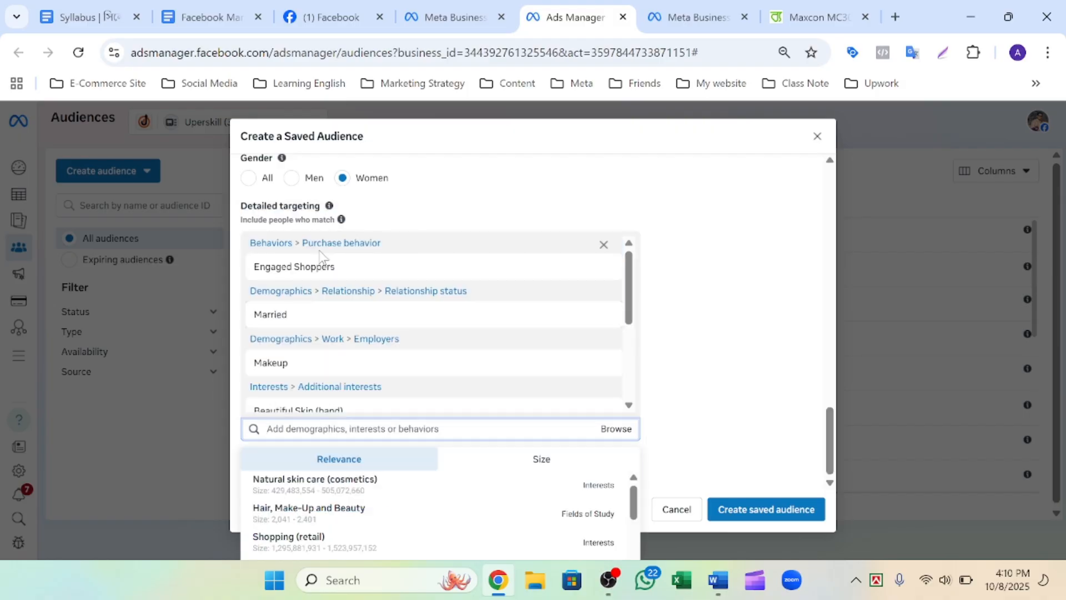
left_click(702, 247)
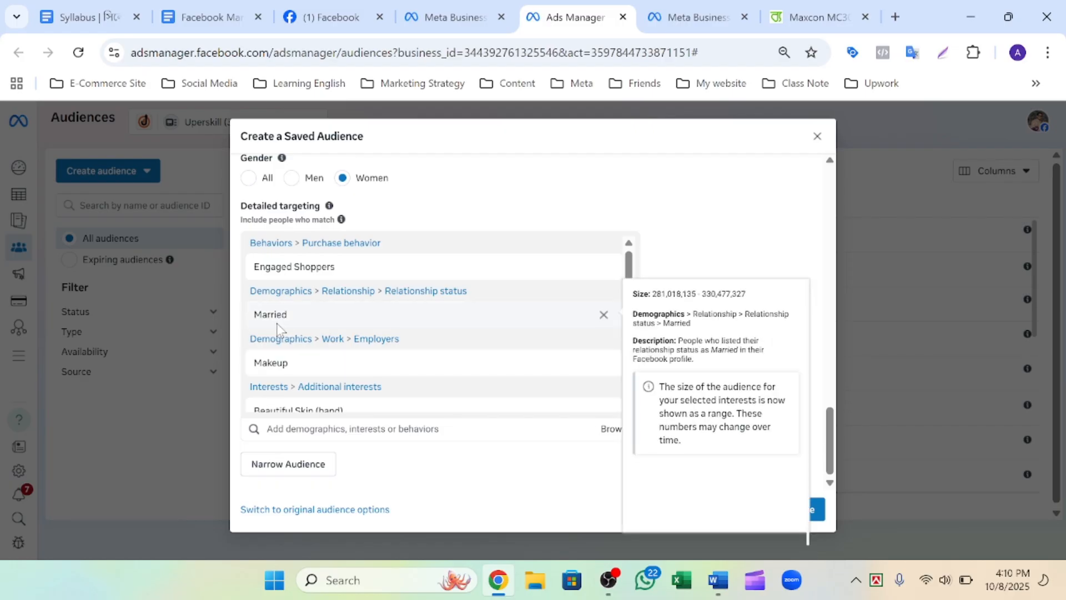
- Review the audience's detailed targeting entries, name, location, languages, age, gender and estimated size before saving
scroll(340, 318, "down", 3)
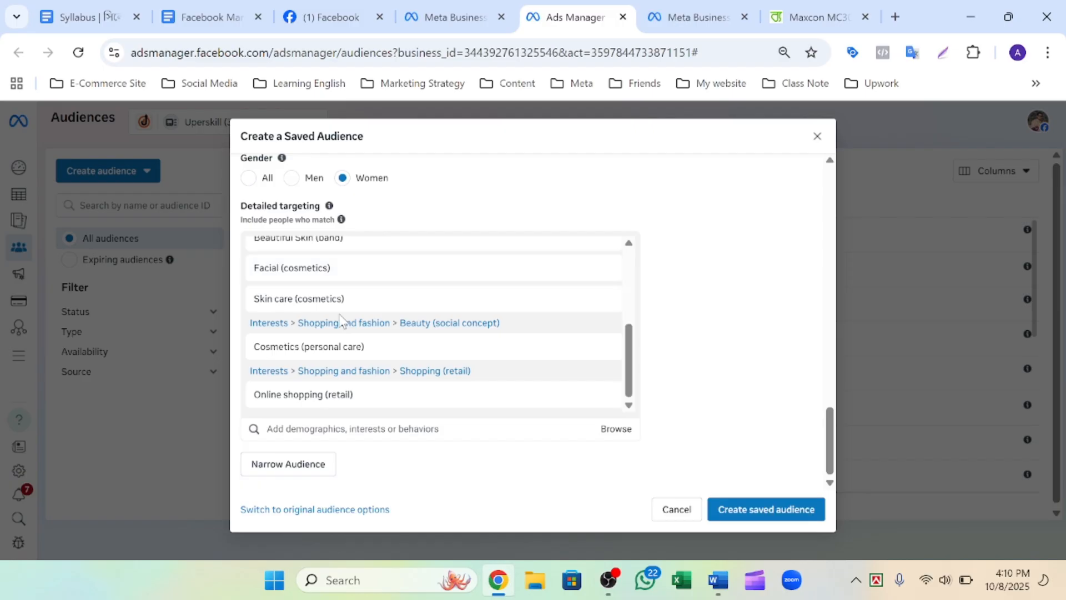
scroll(340, 317, "up", 5)
scroll(340, 319, "down", 2)
scroll(340, 317, "down", 2)
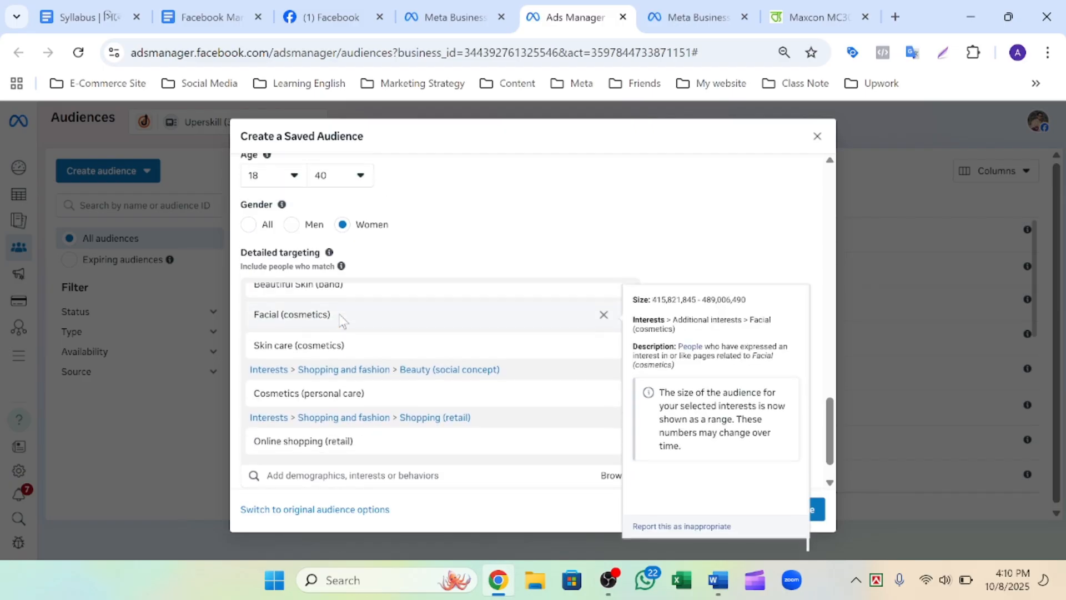
scroll(701, 258, "up", 15)
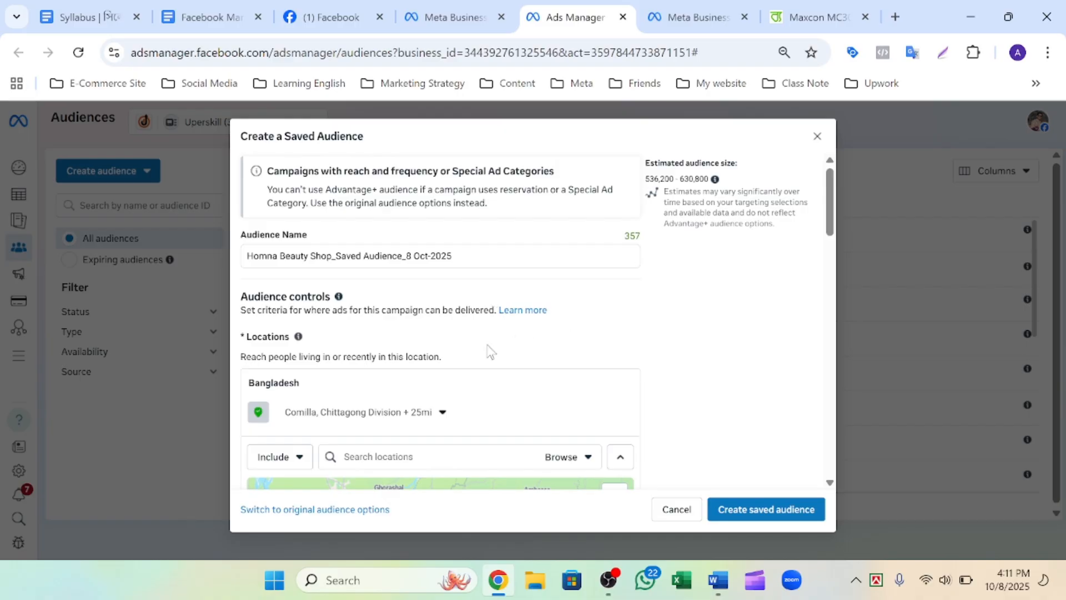
scroll(692, 345, "down", 10)
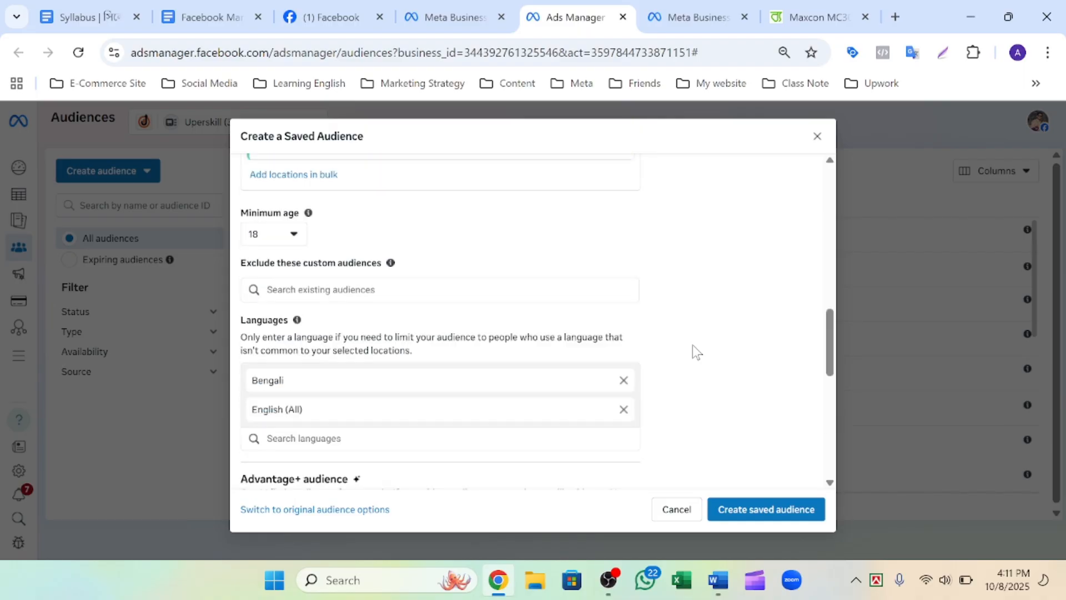
scroll(694, 358, "down", 3)
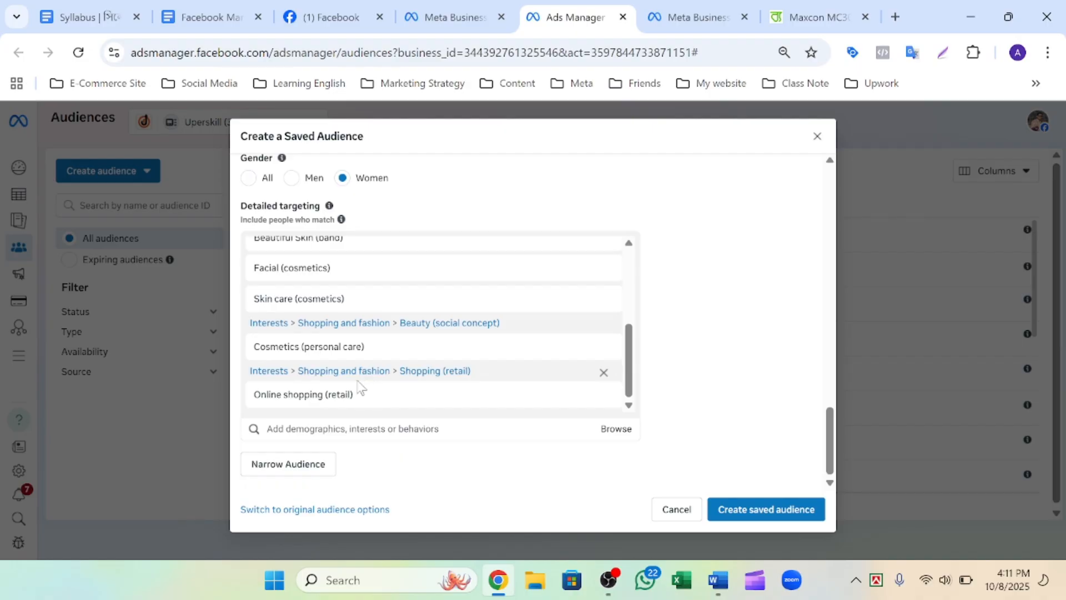
mouse_move(403, 302)
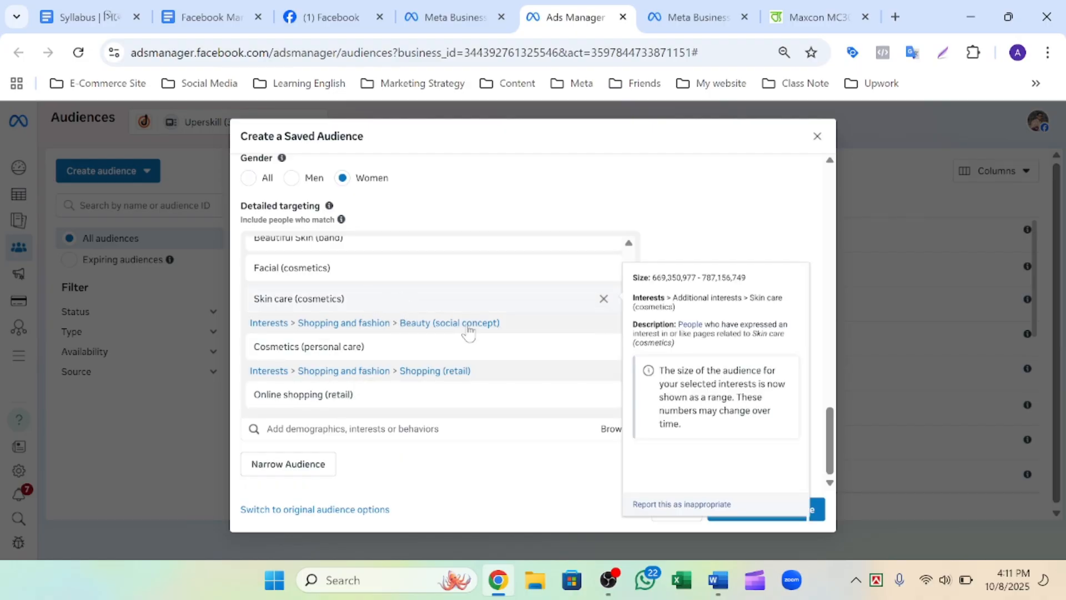
scroll(690, 303, "up", 2)
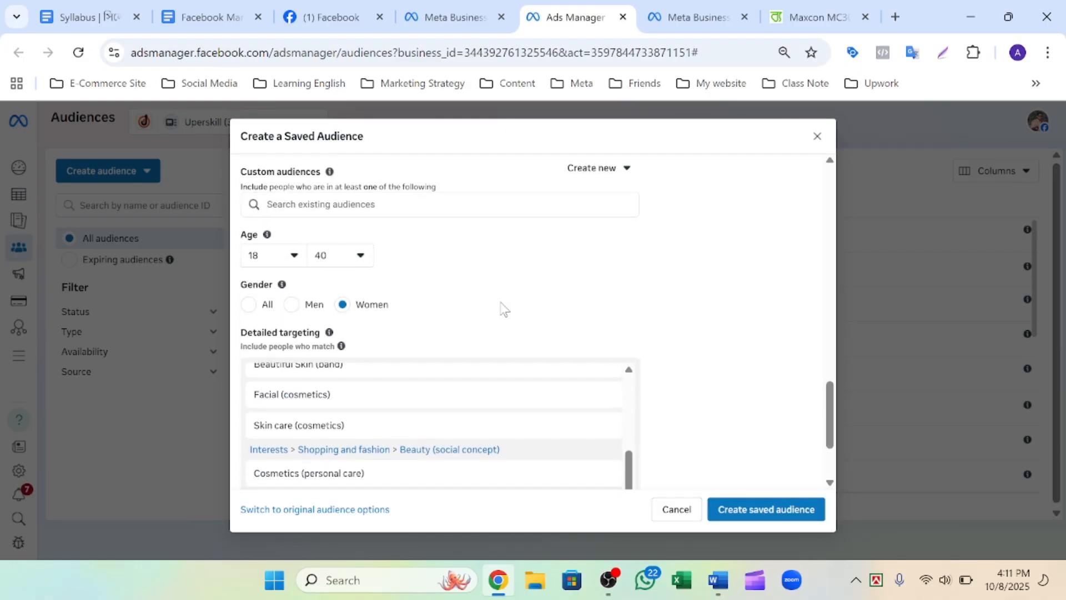
scroll(500, 304, "up", 10)
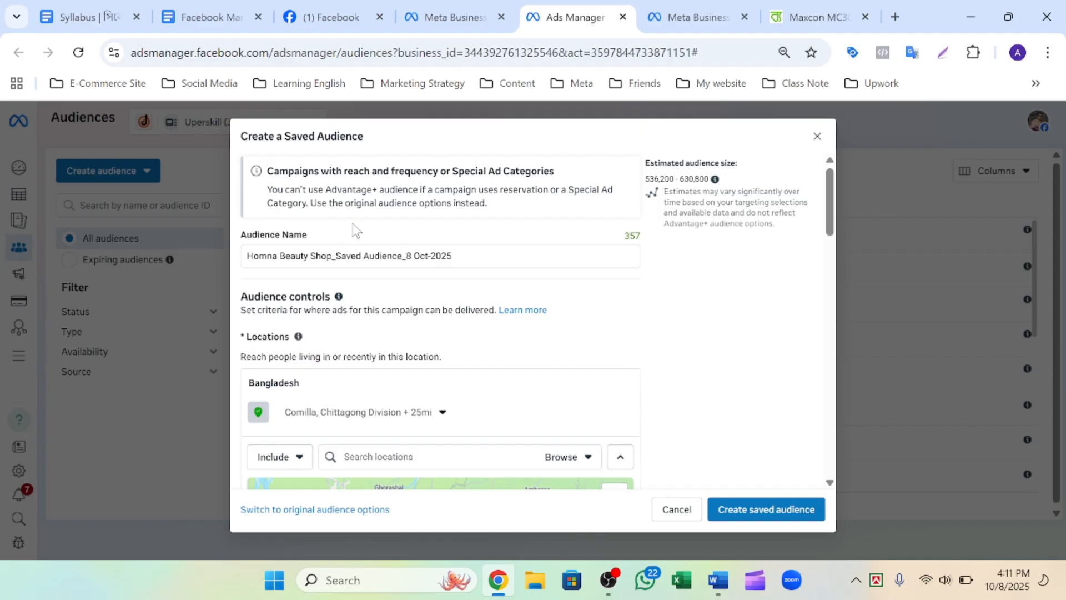
scroll(672, 311, "down", 10)
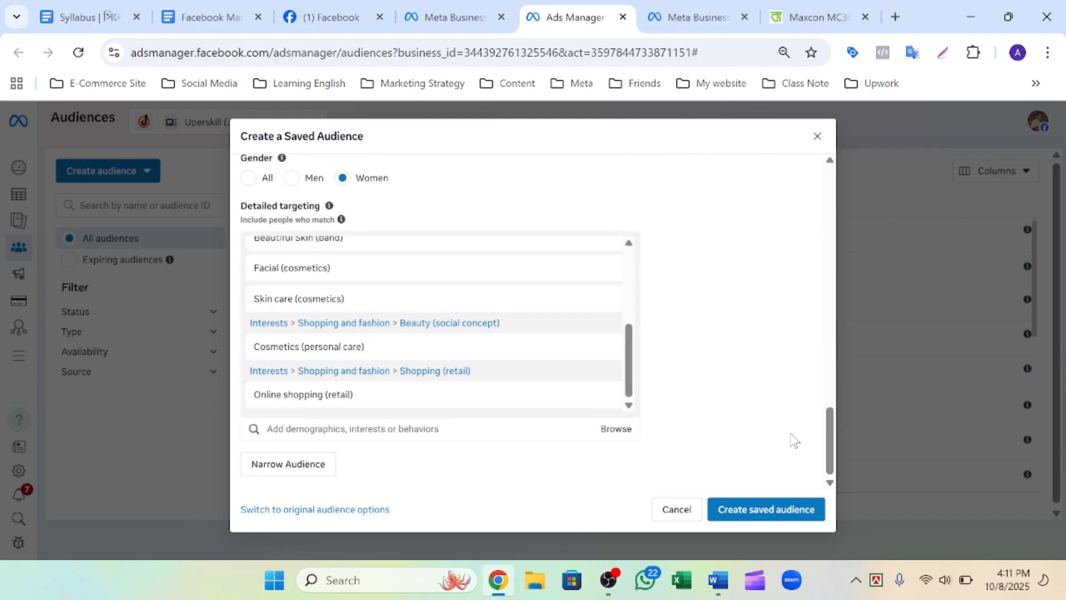
- Create the saved audience, then briefly select and deselect Homna Beauty Shop_Saved Audience_8 Oct-2025 in the audience list
left_click(770, 511)
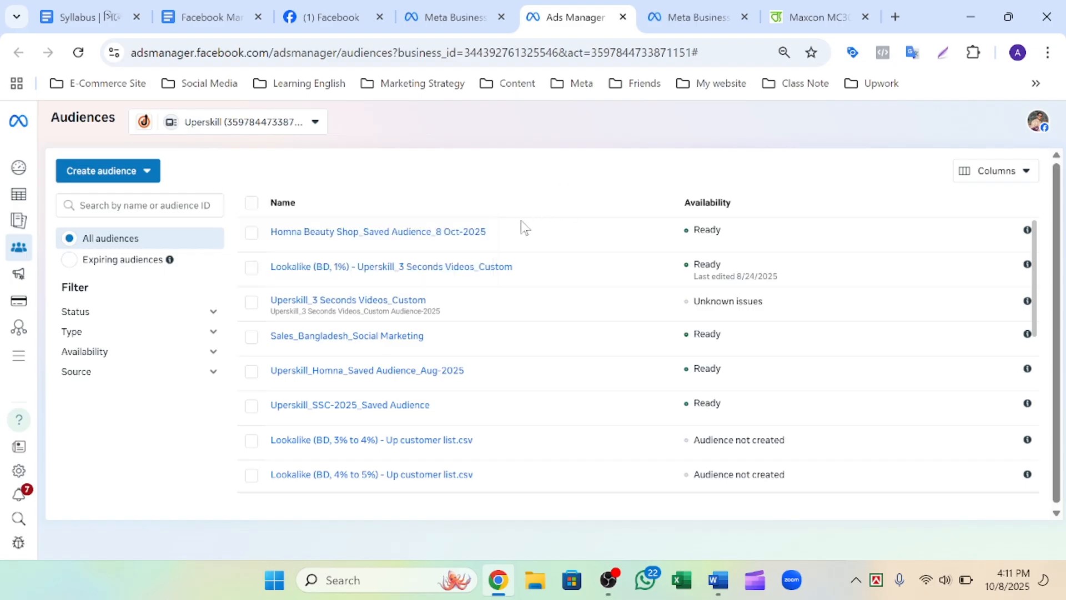
left_click(251, 233)
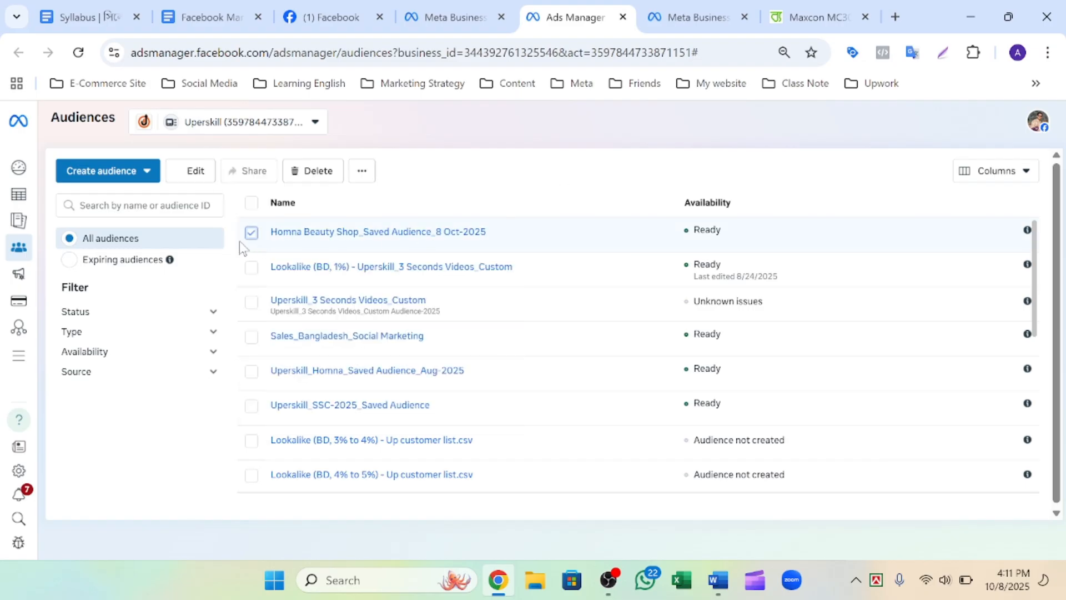
left_click(251, 233)
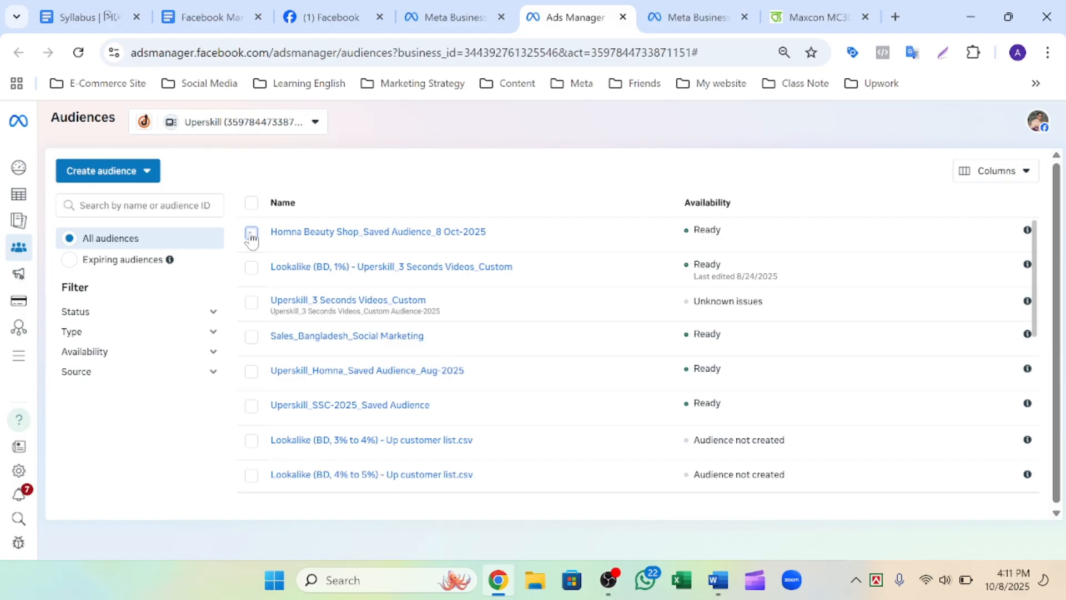